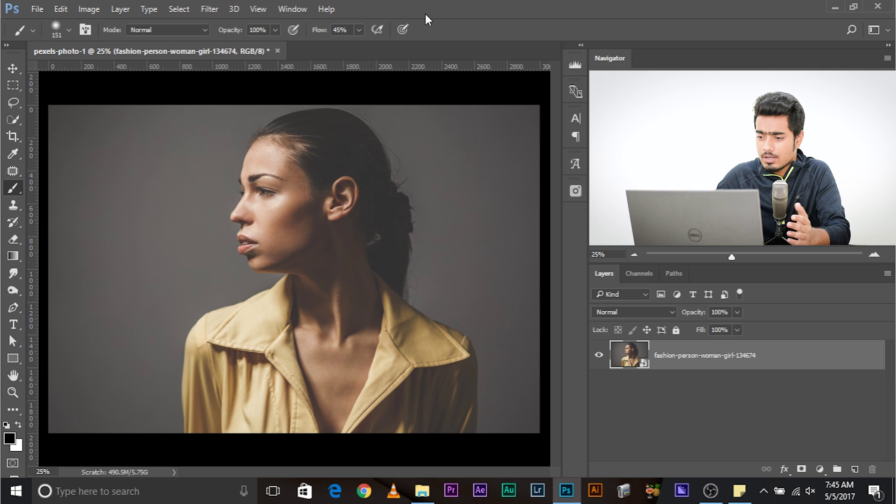
- View the popular stock photos in the Pexels panel, including the portrait in the yellow jacket
click(574, 193)
mouse_move(427, 279)
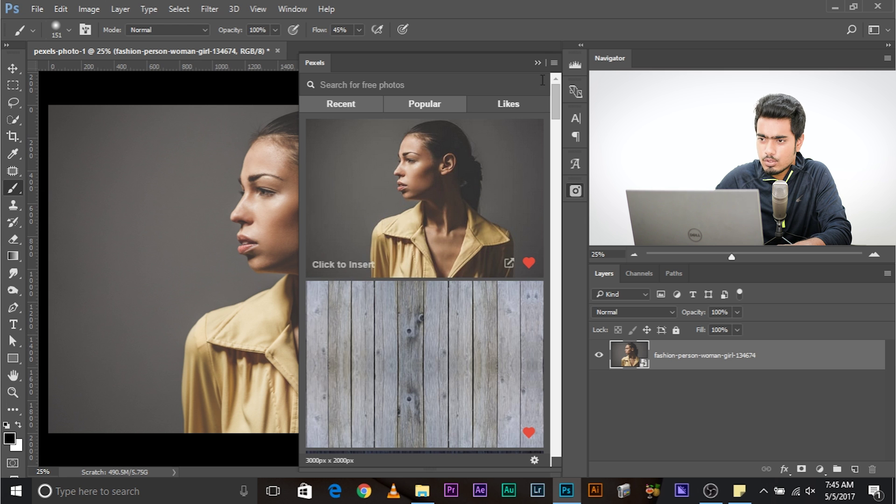
click(538, 62)
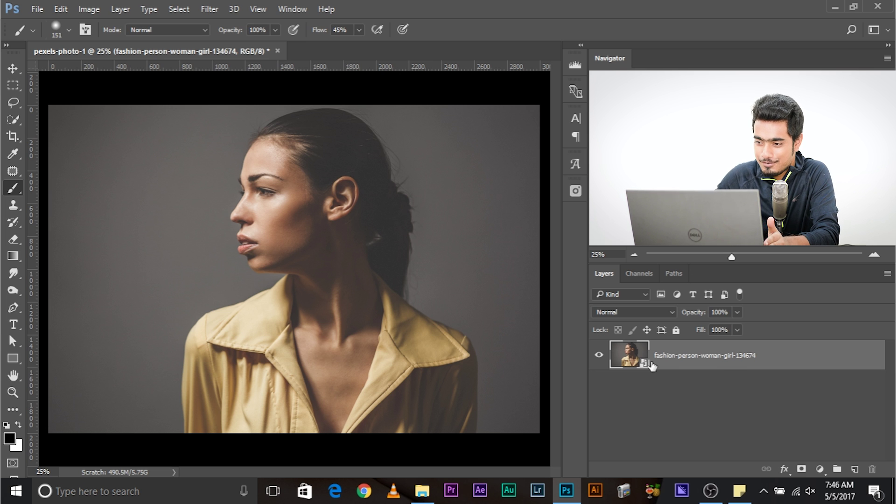
- Convert the portrait's smart object layer into a Background layer and duplicate it
click(121, 10)
click(121, 10)
click(146, 10)
click(146, 10)
click(123, 10)
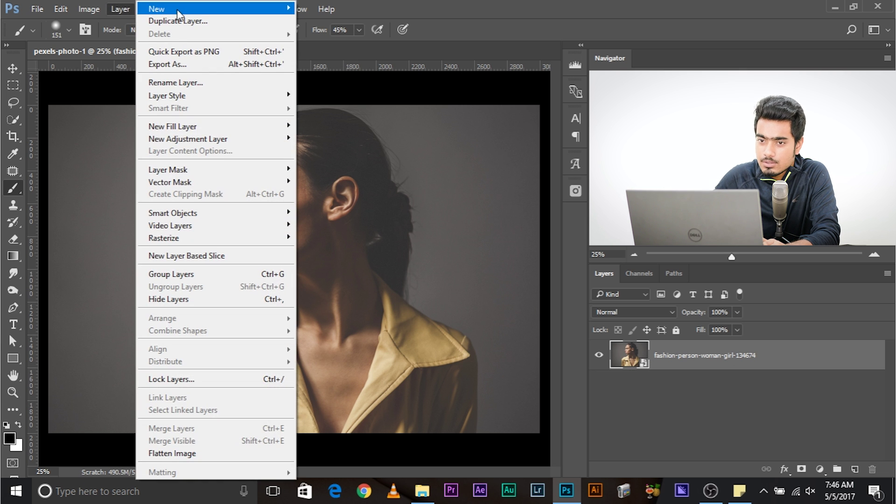
mouse_move(158, 8)
click(376, 21)
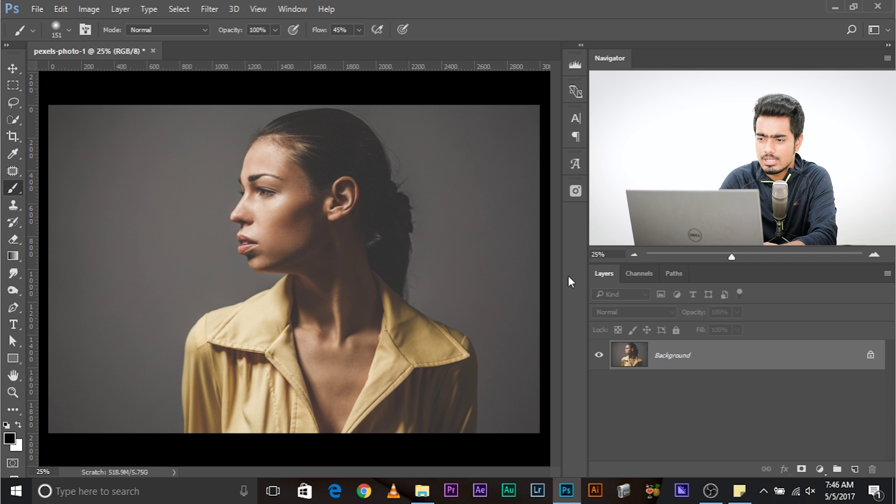
key(ctrl+j)
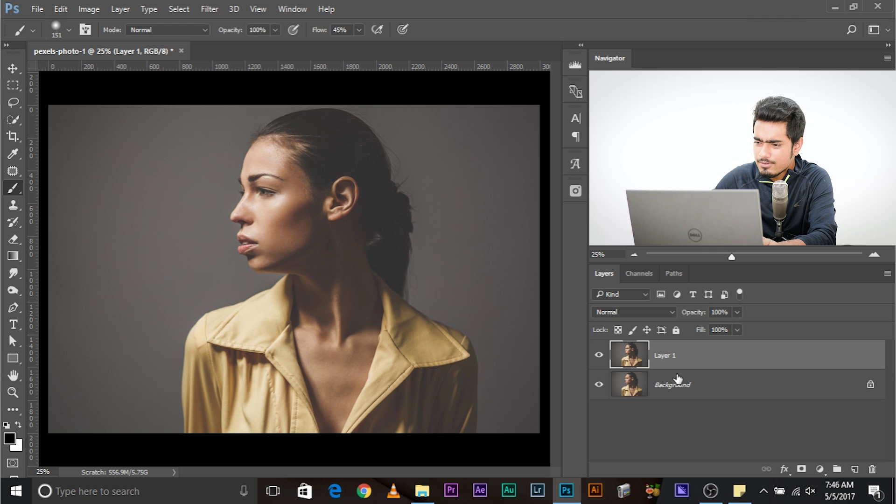
- Add a white (ffffff) Solid Color fill layer between the Background layer and its duplicate
click(673, 376)
click(819, 469)
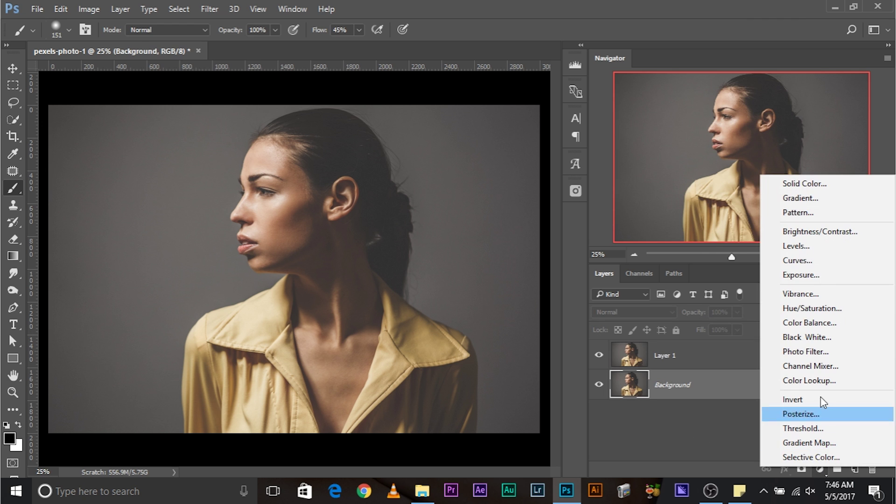
click(799, 184)
drag(577, 230, 518, 186)
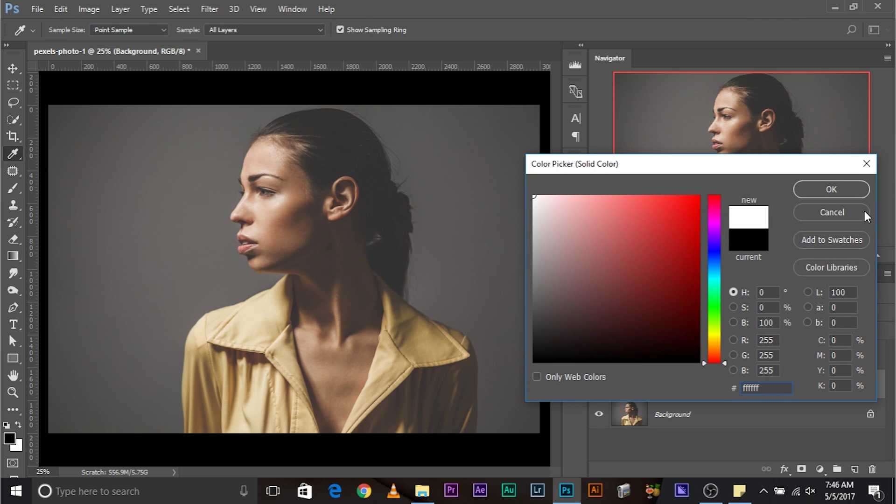
click(846, 188)
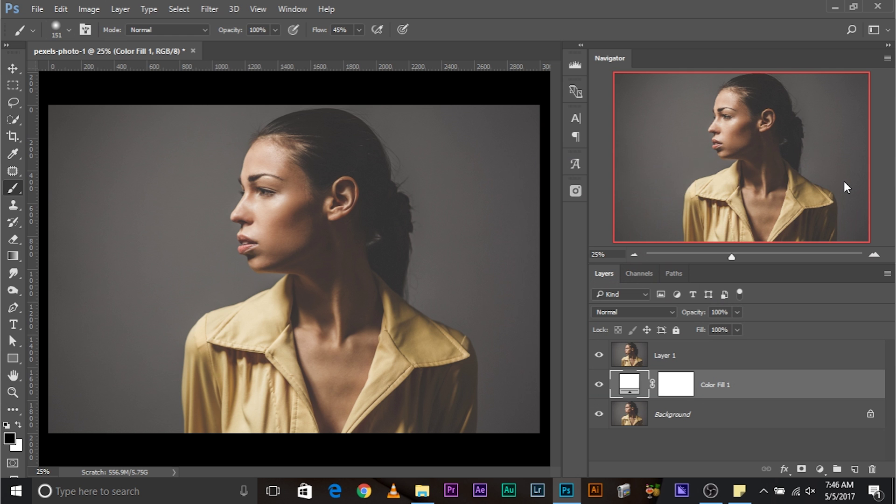
click(819, 468)
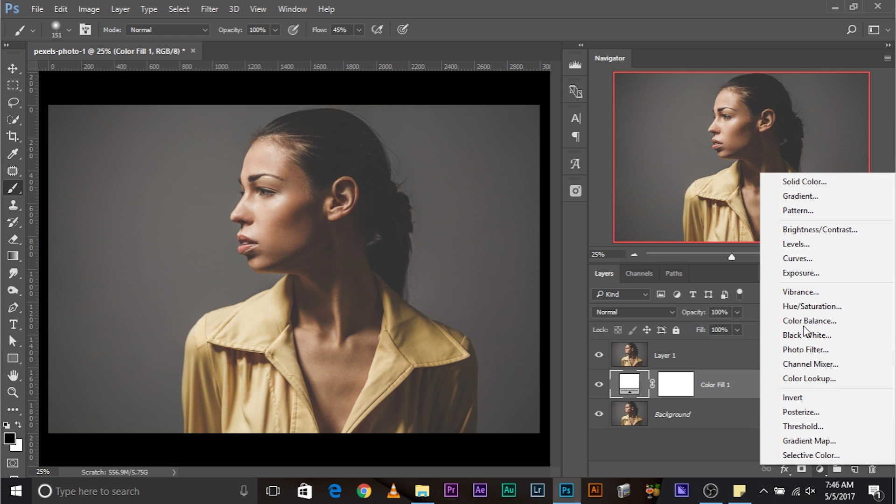
click(787, 182)
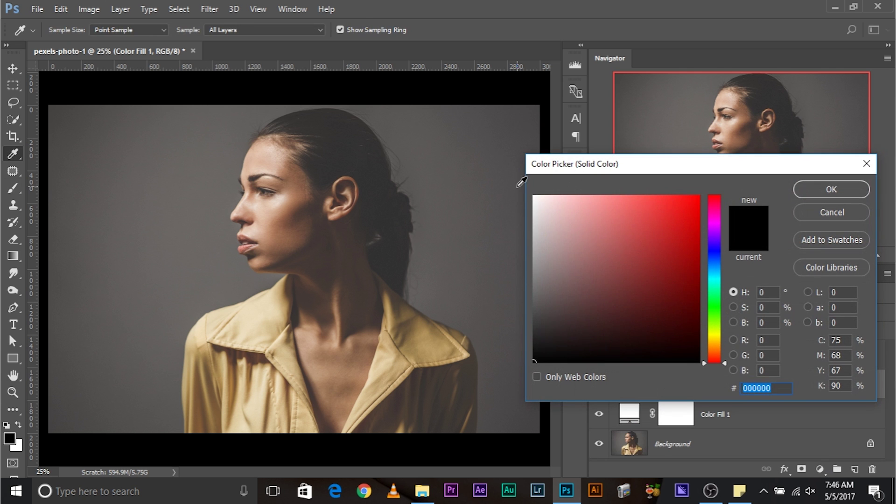
text(ffffff)
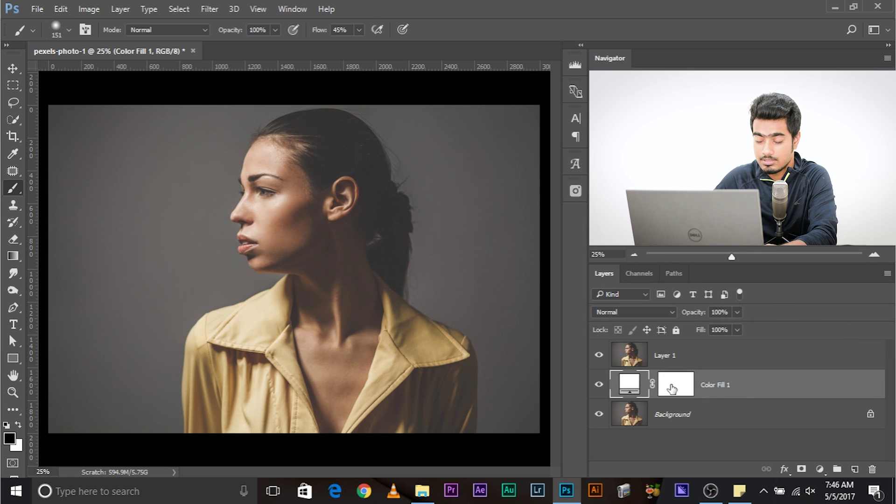
- Rename the white fill layer Background and the duplicated portrait layer Main subject
double_click(715, 385)
text(Background)
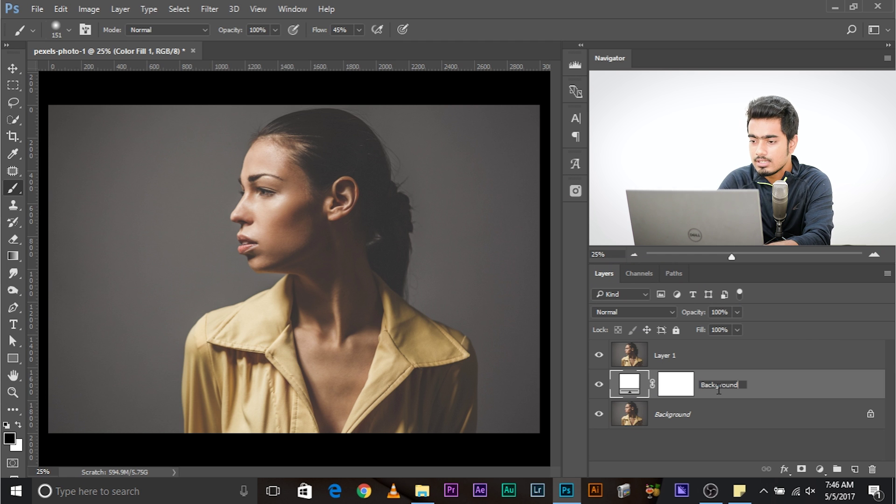
key(Return)
double_click(669, 355)
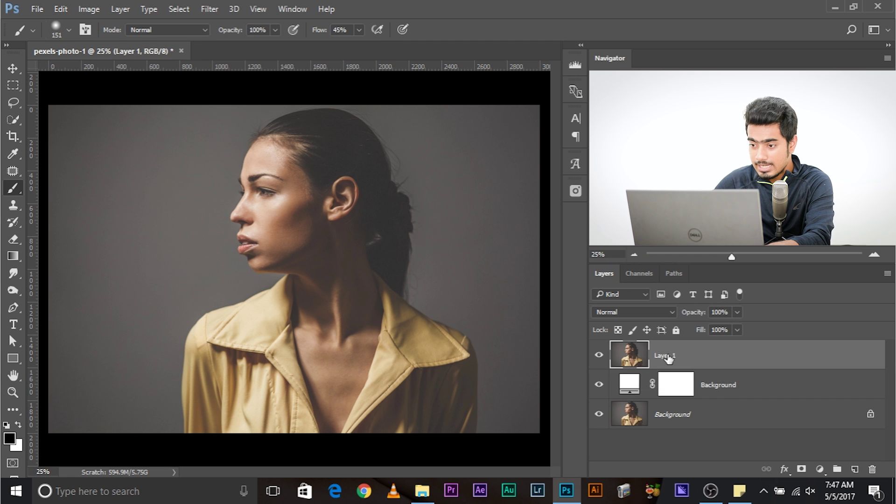
text(Main subject)
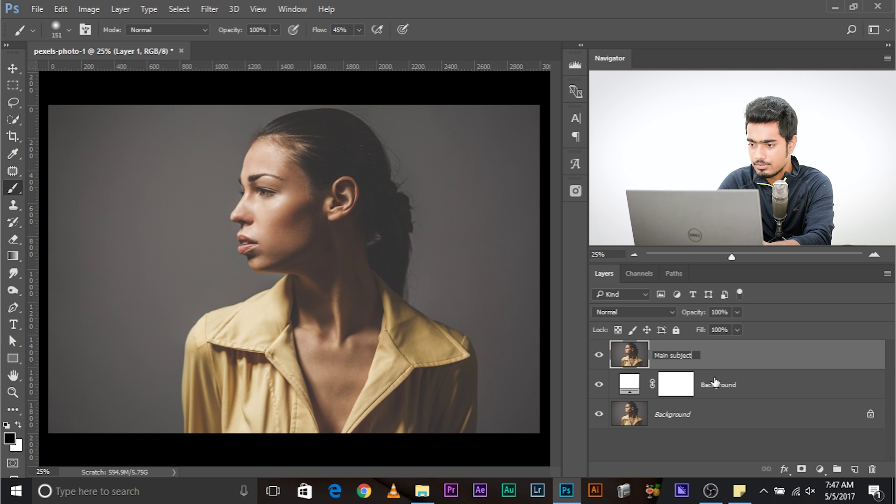
key(Return)
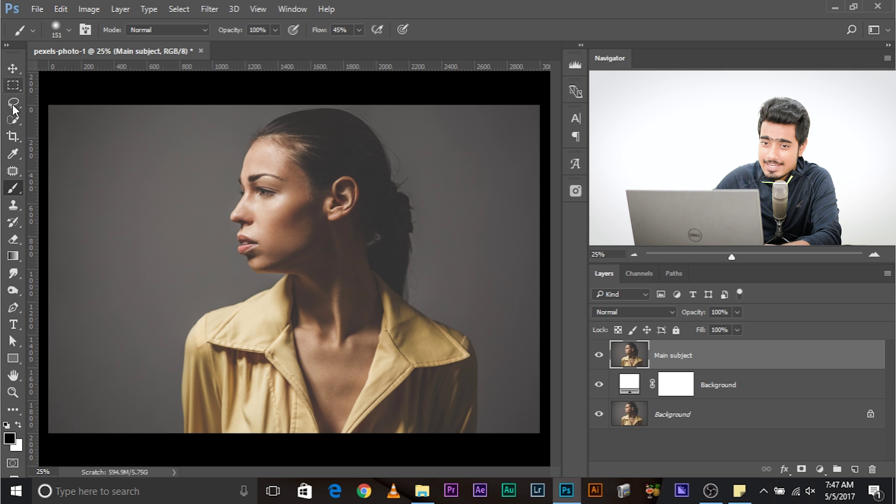
- Start Select and Mask on the Main subject layer and roughly select the woman with Quick Selection, subtracting the backdrop behind her
click(14, 90)
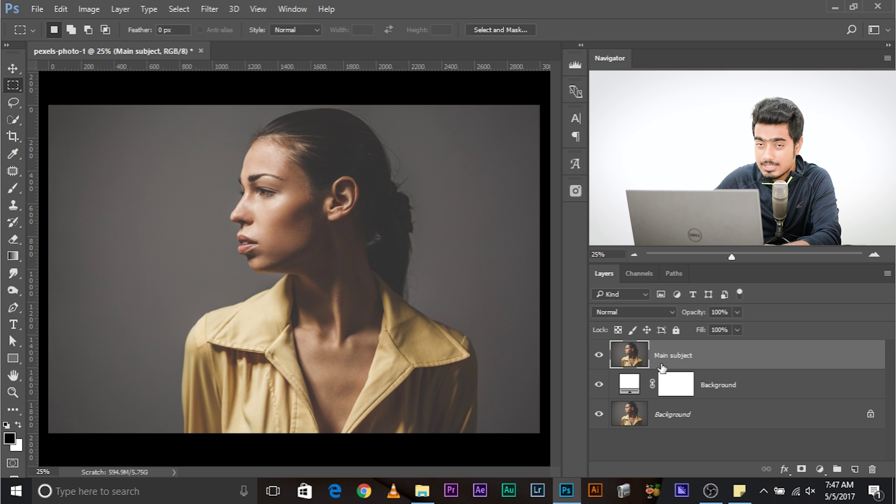
click(500, 30)
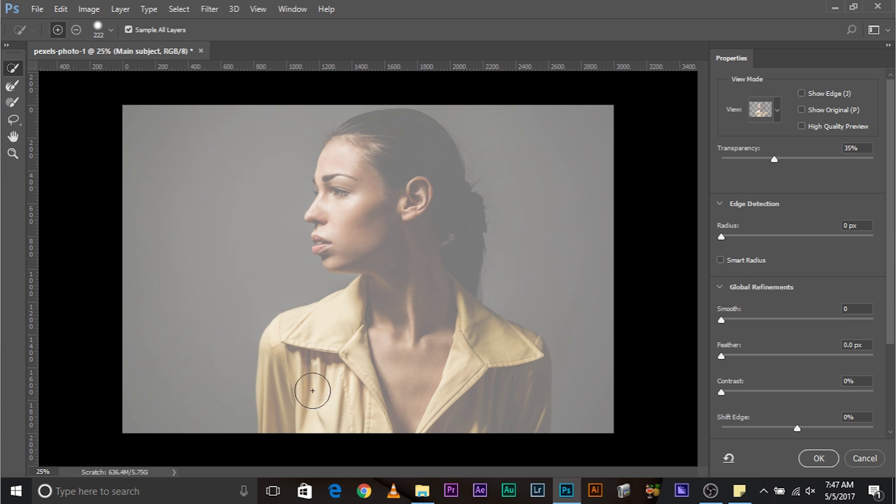
mouse_move(320, 386)
mouse_down()
mouse_move(296, 348)
mouse_move(382, 314)
mouse_move(395, 295)
mouse_move(389, 264)
mouse_move(360, 216)
mouse_move(346, 220)
mouse_move(337, 242)
mouse_move(394, 251)
mouse_move(461, 323)
mouse_move(519, 360)
mouse_move(516, 379)
mouse_move(457, 414)
mouse_move(420, 421)
mouse_move(455, 435)
mouse_move(461, 417)
mouse_up()
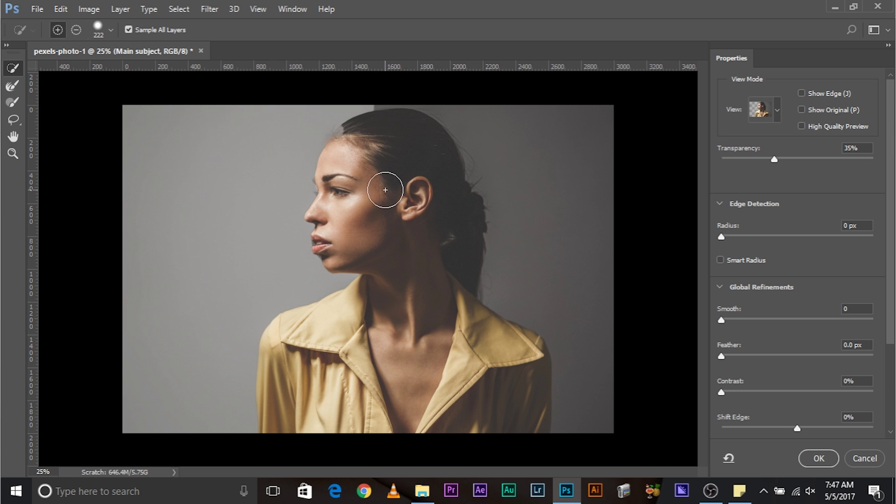
mouse_move(497, 167)
alt+mouse_down()
mouse_move(490, 124)
mouse_move(511, 115)
mouse_move(554, 176)
mouse_move(588, 284)
mouse_move(602, 385)
alt+mouse_up()
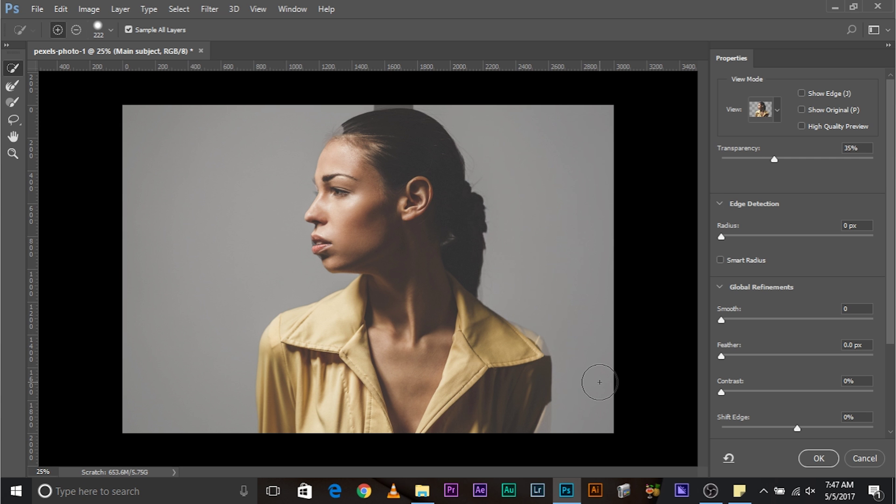
- Reduce the selection brush to 130 and add the missing front hairline above the forehead to the selection
key(ctrl+plus)
key(ctrl+plus)
key(ctrl+plus)
key(ctrl+plus)
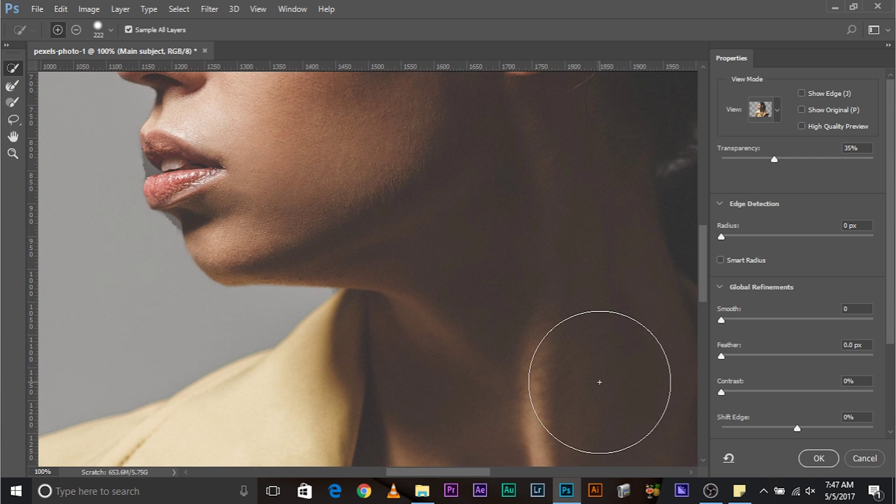
drag(405, 269, 402, 470)
mouse_move(343, 252)
mouse_down()
mouse_move(377, 378)
mouse_move(390, 500)
mouse_up()
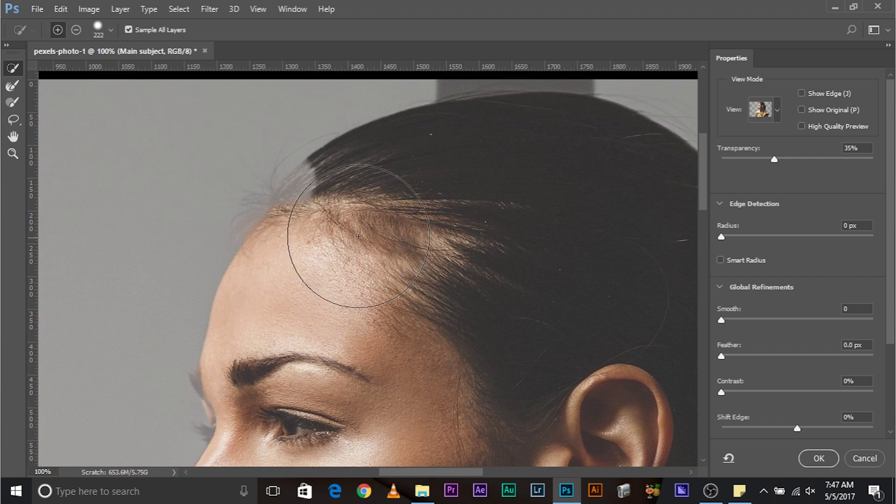
alt+right_click(350, 234)
alt+drag(333, 236, 313, 232)
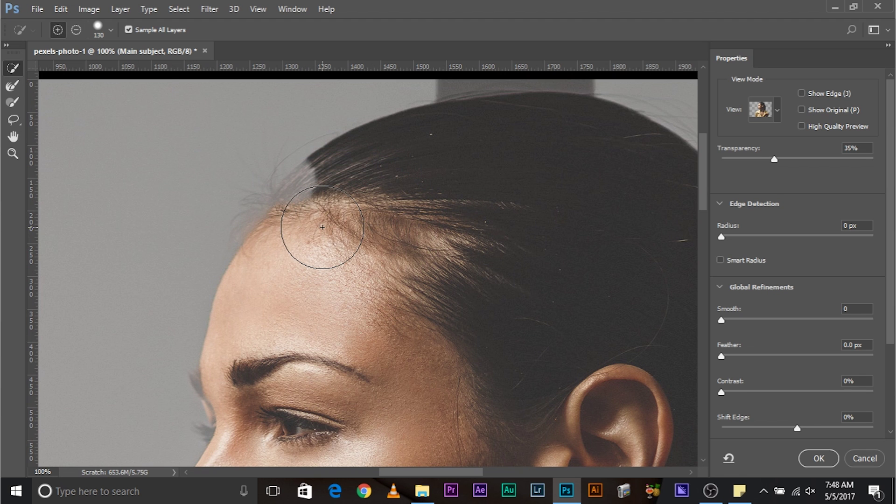
key(alt)
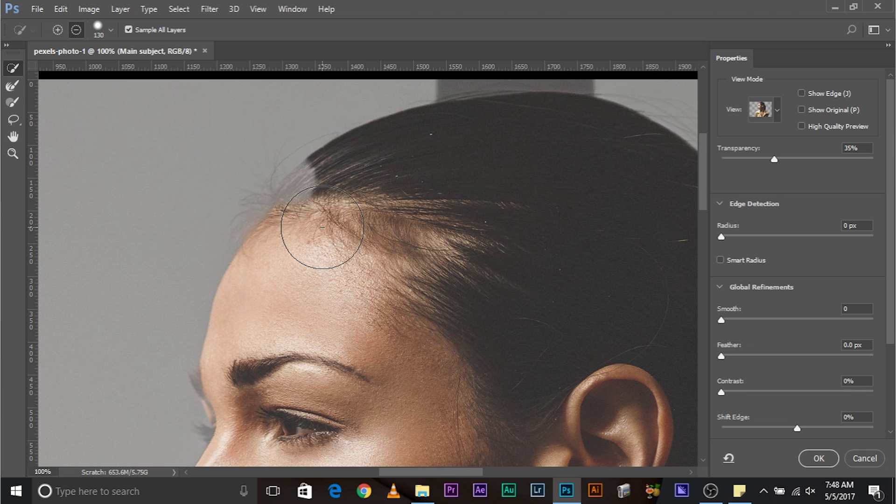
mouse_move(322, 227)
alt+mouse_down()
mouse_move(376, 242)
mouse_move(320, 230)
mouse_move(326, 95)
mouse_move(303, 302)
mouse_move(289, 294)
alt+mouse_up()
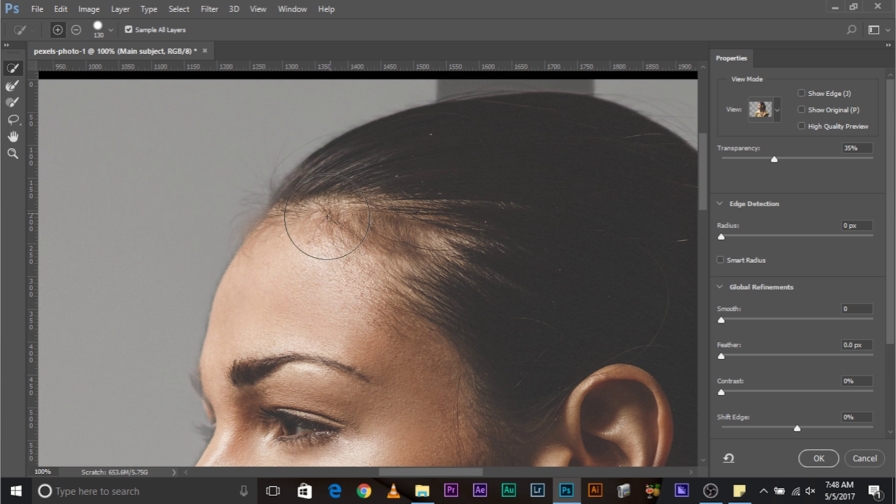
- Subtract the leftover backdrop patch directly above the woman's head from the selection
mouse_move(528, 190)
mouse_down()
mouse_move(448, 330)
mouse_move(439, 322)
mouse_up()
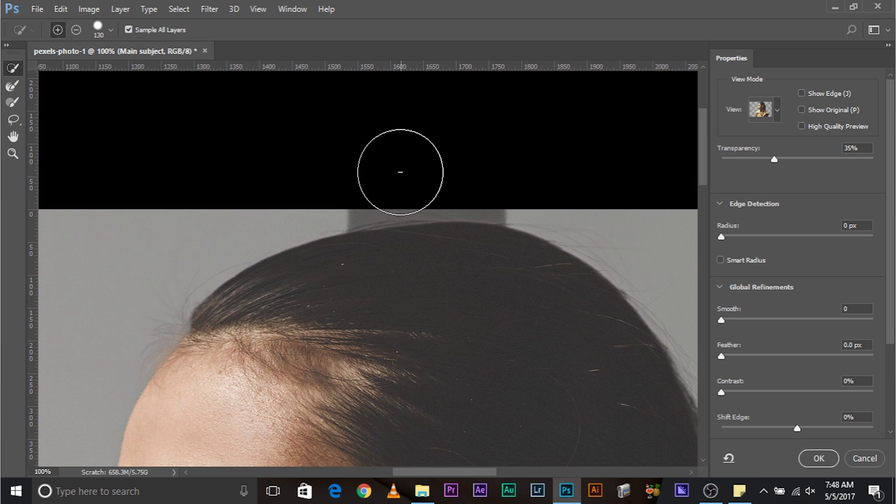
key(alt)
drag(360, 177, 404, 172)
- Reduce the selection brush to 90 and add the missing part of the shoulder behind the collar
mouse_move(386, 406)
mouse_down()
mouse_move(424, 284)
mouse_move(282, 460)
mouse_move(340, 330)
mouse_move(347, 342)
mouse_up()
drag(224, 369, 239, 368)
drag(590, 443, 233, 231)
drag(624, 364, 379, 229)
drag(361, 353, 246, 184)
key(alt)
drag(376, 227, 366, 228)
mouse_move(323, 176)
mouse_down()
mouse_move(408, 227)
mouse_move(429, 267)
mouse_move(385, 200)
mouse_move(322, 220)
mouse_up()
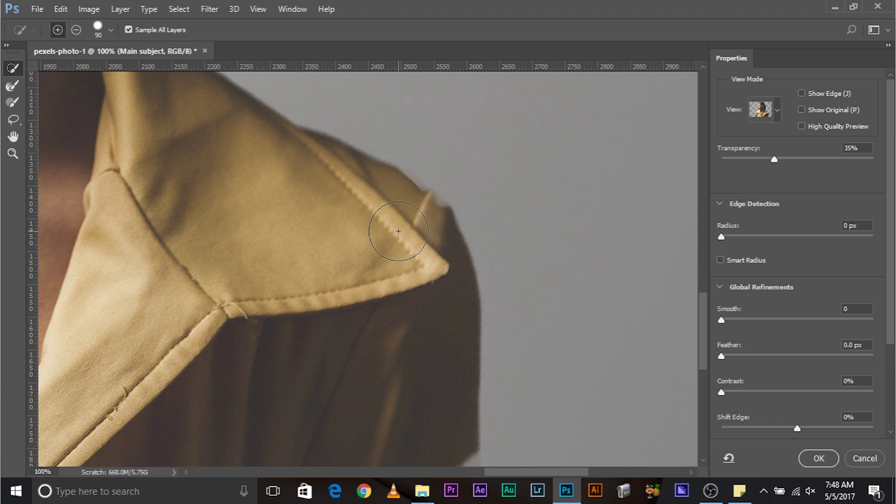
- Reduce the selection brush to 32 and fill in the remaining gap along the shoulder edge beside the collar tip
key(ctrl+plus)
key(ctrl+plus)
drag(392, 219, 194, 417)
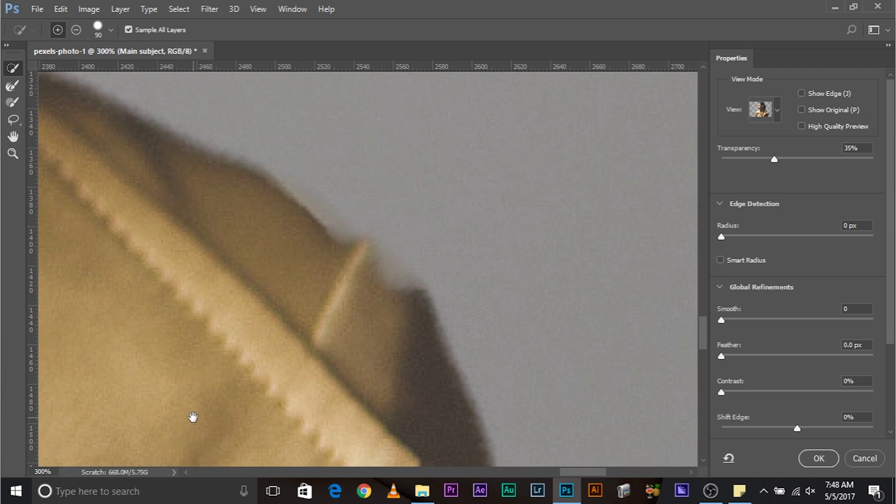
drag(281, 304, 230, 300)
drag(319, 254, 382, 319)
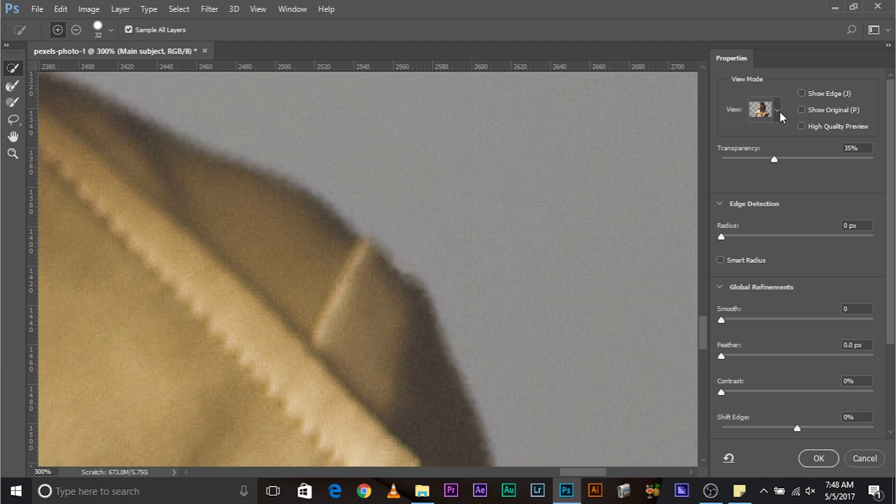
- Check the whole cutout in Onion Skin view at 100% and 0% transparency
click(778, 110)
click(765, 142)
drag(770, 158, 883, 160)
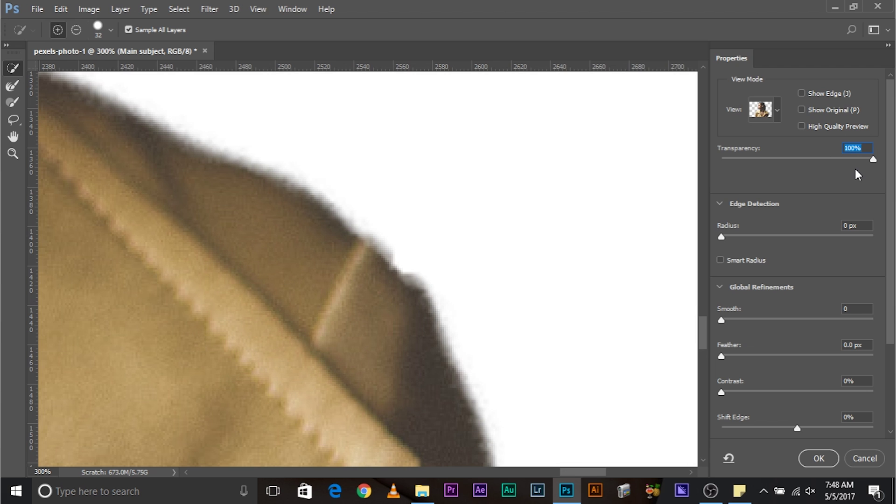
key(ctrl+minus)
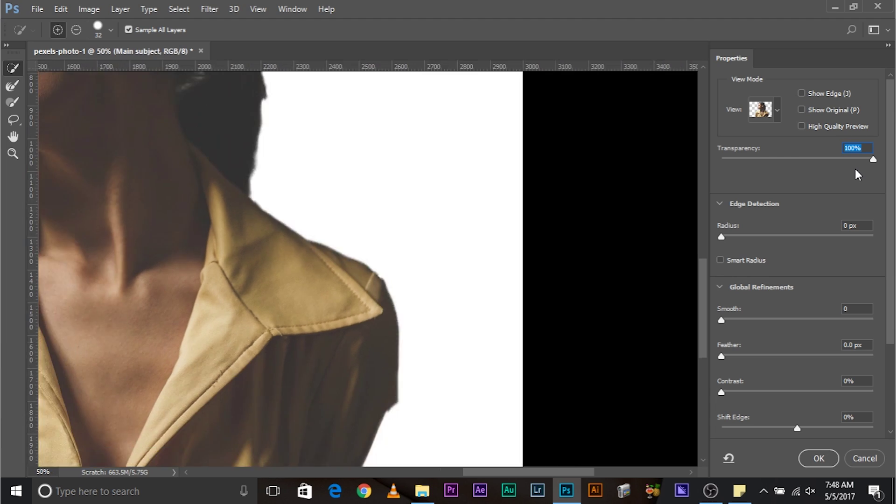
key(ctrl+minus)
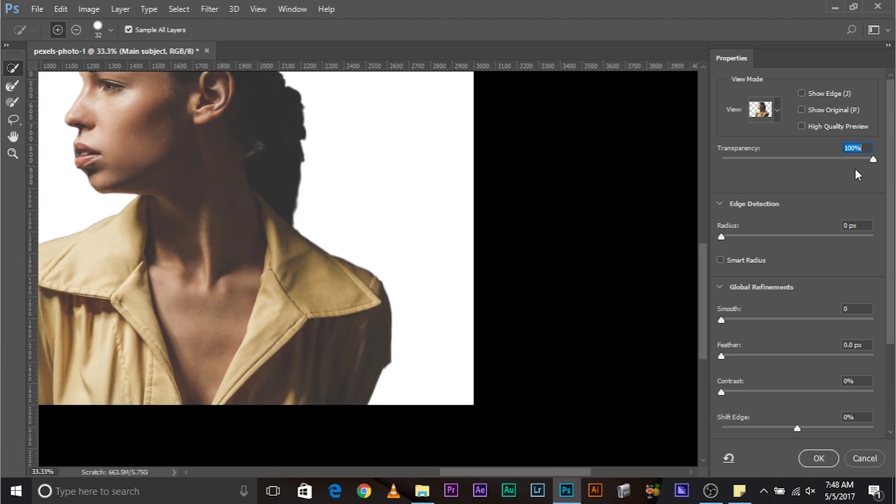
key(ctrl+minus)
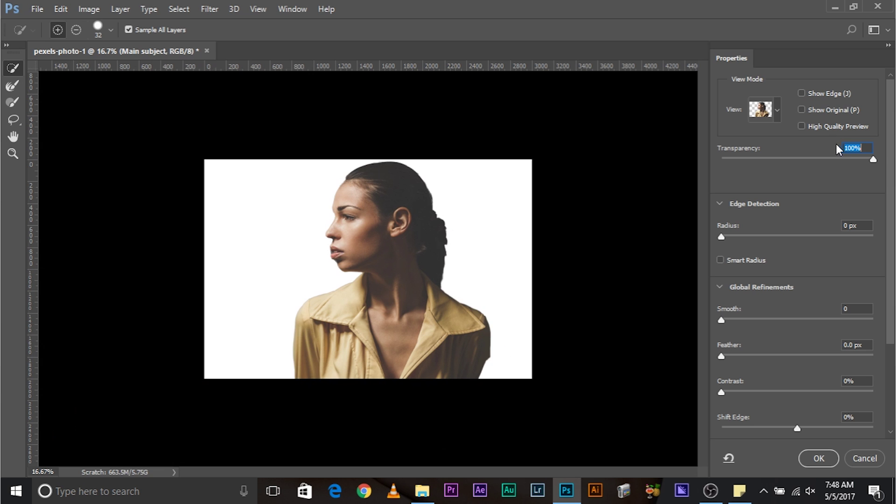
drag(849, 159, 652, 162)
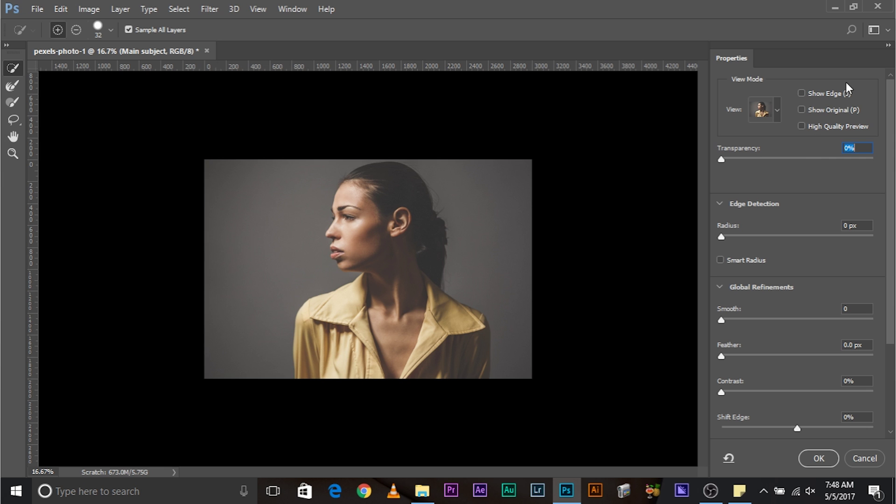
- Set the onion skin transparency to 52% and add the missing lower sleeve edge below the shoulder to the selection
click(800, 159)
key(ctrl+plus)
key(ctrl+plus)
key(ctrl+plus)
key(ctrl+plus)
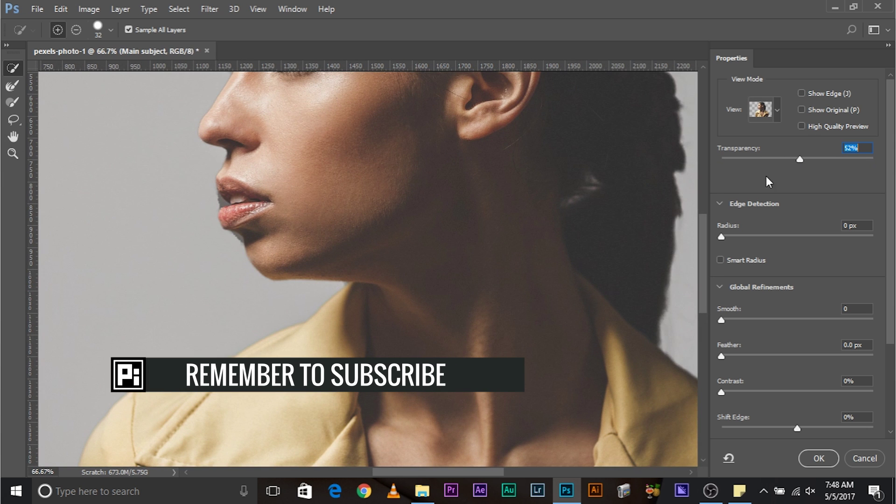
drag(543, 284, 250, 140)
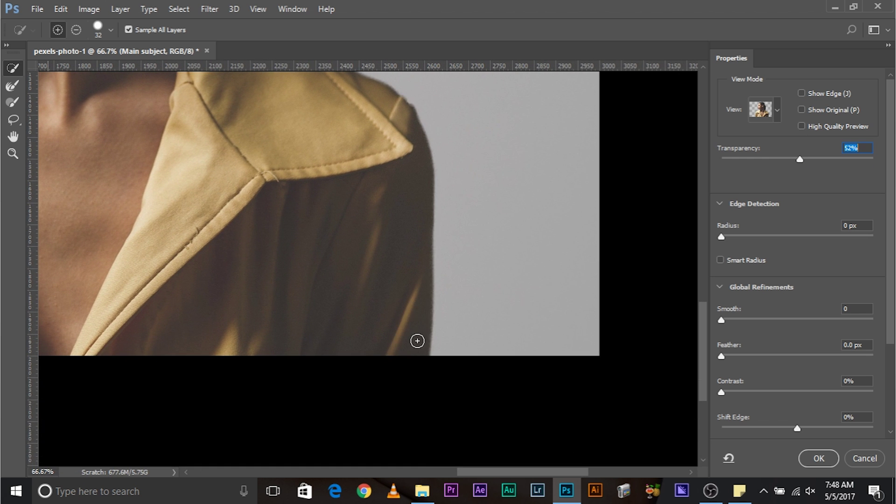
- Reduce the selection brush to 12 and subtract the gray backdrop wedge caught between the parted lips
drag(384, 207, 408, 390)
drag(335, 296, 623, 436)
drag(326, 232, 483, 351)
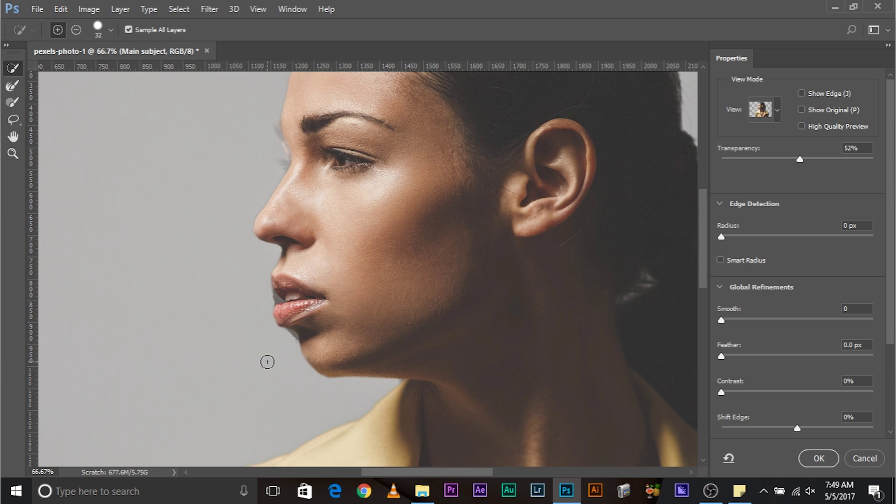
key(ctrl+plus)
key(ctrl+plus)
drag(256, 418, 356, 344)
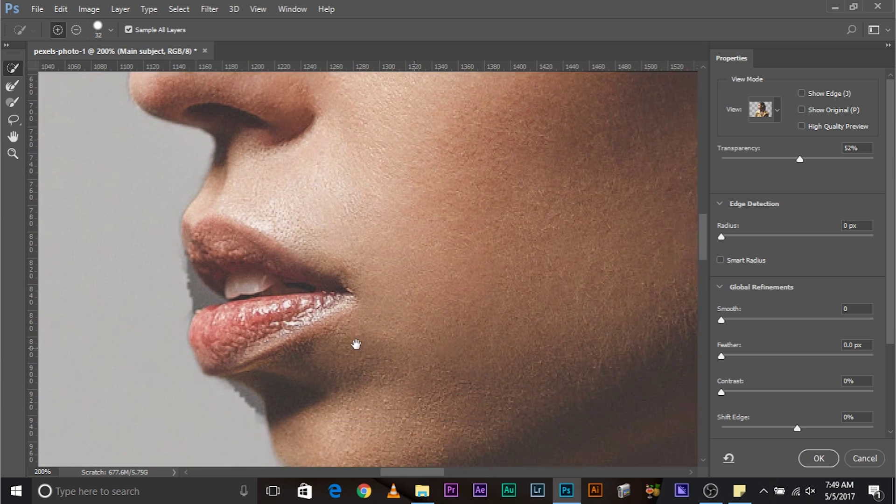
key(ctrl+plus)
key(ctrl+plus)
key(ctrl+plus)
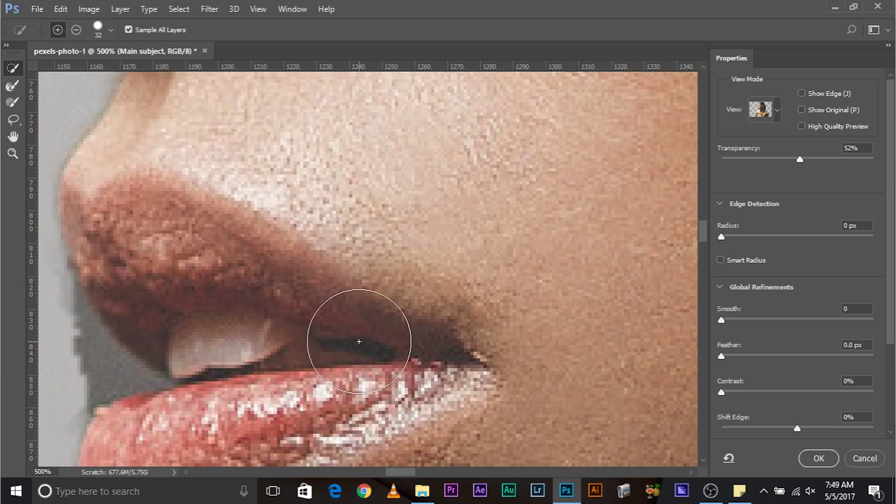
drag(319, 324, 537, 204)
mouse_move(308, 265)
mouse_down()
mouse_move(261, 252)
mouse_move(273, 252)
mouse_up()
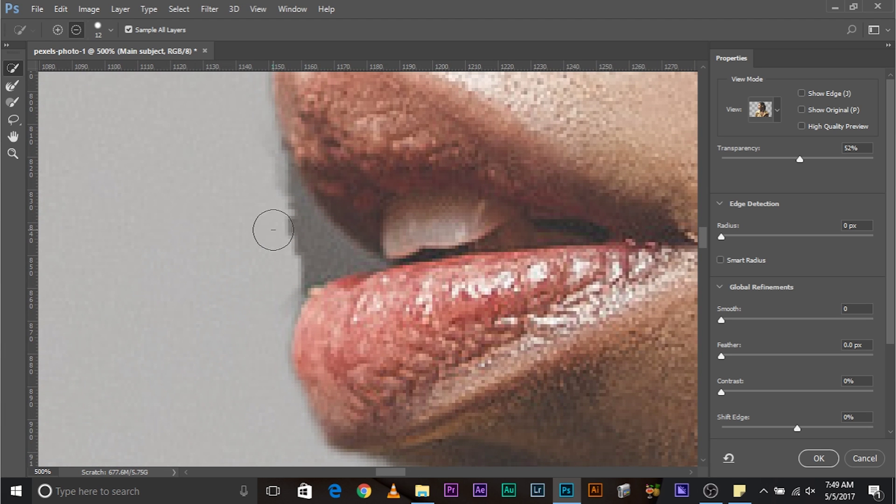
mouse_move(265, 223)
mouse_down()
mouse_move(276, 220)
mouse_move(324, 252)
mouse_move(308, 256)
mouse_up()
mouse_move(286, 212)
mouse_down()
mouse_move(264, 172)
mouse_move(266, 182)
mouse_up()
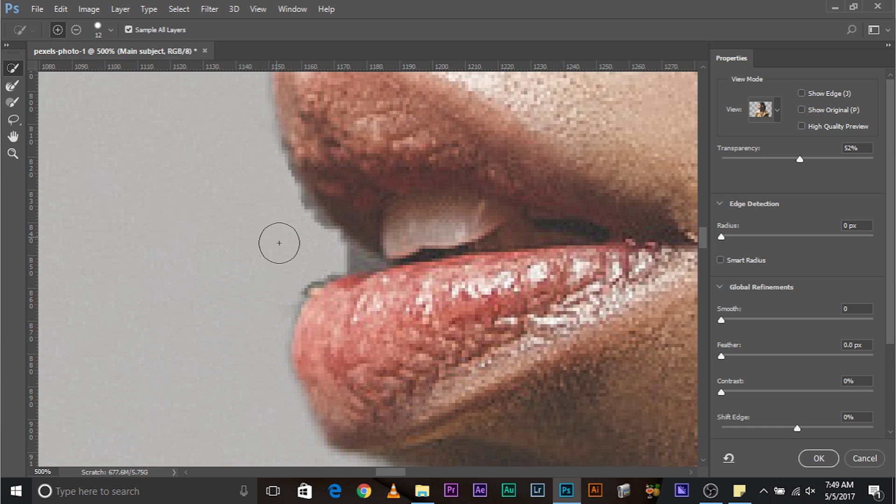
- Reduce the brush to 5 and subtract the leftover backdrop in the mouth gap and below the lower lip, undoing the last stray stroke
drag(314, 286, 289, 275)
drag(286, 256, 339, 250)
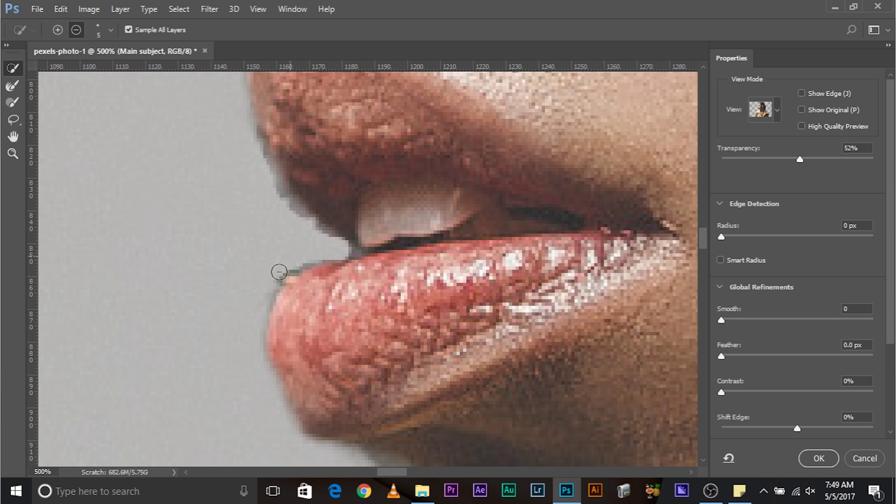
scroll(294, 238, down, 5)
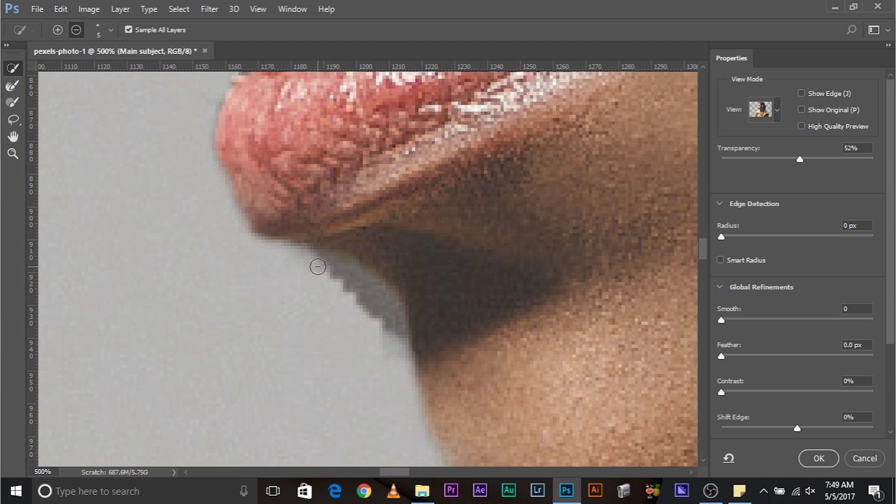
mouse_move(387, 308)
mouse_down()
mouse_move(398, 342)
mouse_move(370, 315)
mouse_up()
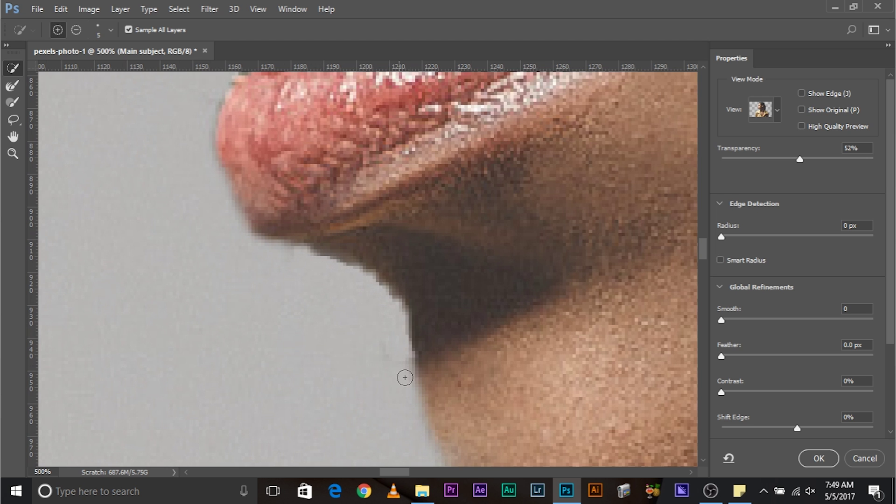
drag(383, 335, 390, 377)
key(ctrl+z)
- Enlarge the selection brush to 26 and add the far eyebrow and eyelashes beyond the nose bridge to the selection
key(End)
key(ctrl+minus)
key(ctrl+minus)
key(ctrl+minus)
key(ctrl+minus)
key(ctrl+minus)
key(ctrl+minus)
key(ctrl+minus)
key(ctrl+minus)
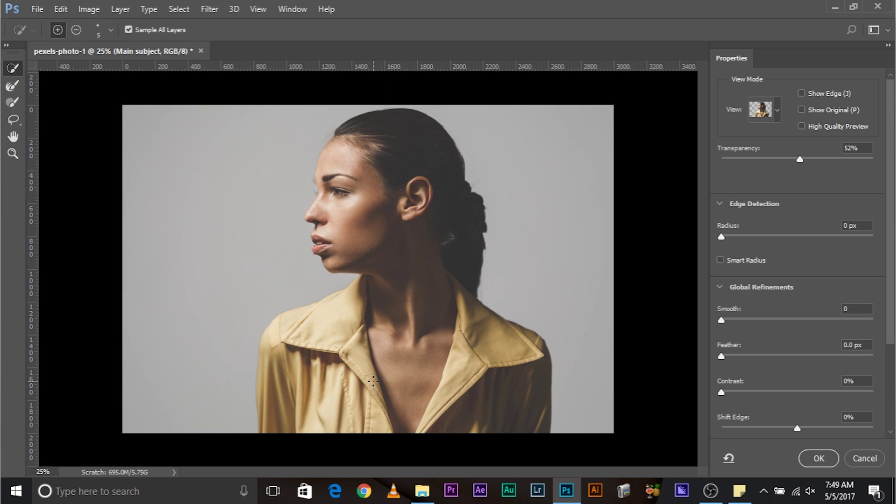
key(ctrl+plus)
key(ctrl+plus)
key(ctrl+plus)
key(ctrl+plus)
key(ctrl+plus)
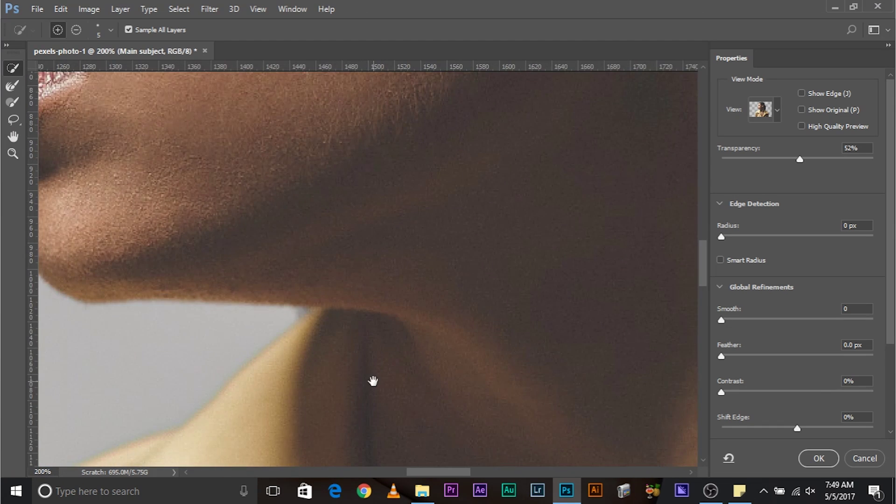
drag(198, 262, 275, 411)
drag(284, 269, 350, 420)
mouse_move(293, 190)
mouse_down()
mouse_move(328, 253)
mouse_move(295, 201)
mouse_move(330, 312)
mouse_move(320, 340)
mouse_up()
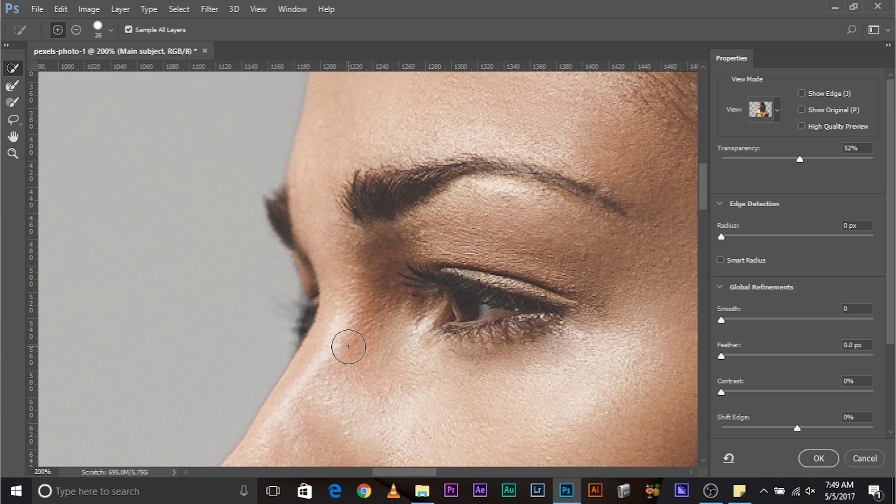
- Refine the hair edge at the crown with the Refine Edge Brush at size 24 and 71% onion skin transparency
key(ctrl+minus)
key(ctrl+minus)
key(ctrl+minus)
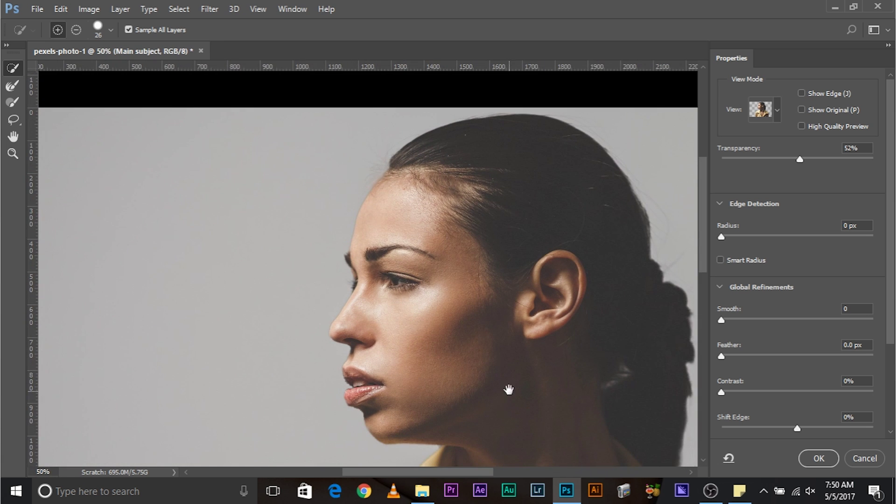
drag(508, 391, 408, 214)
drag(448, 347, 540, 214)
drag(534, 293, 380, 344)
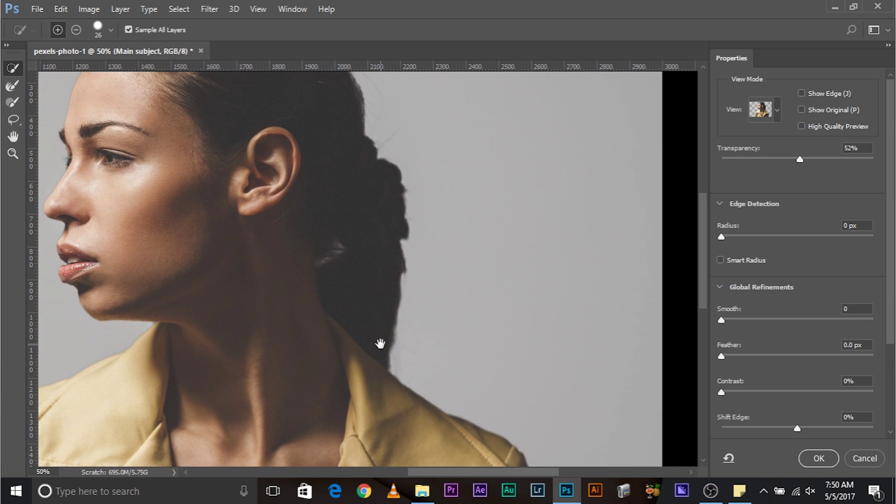
click(13, 86)
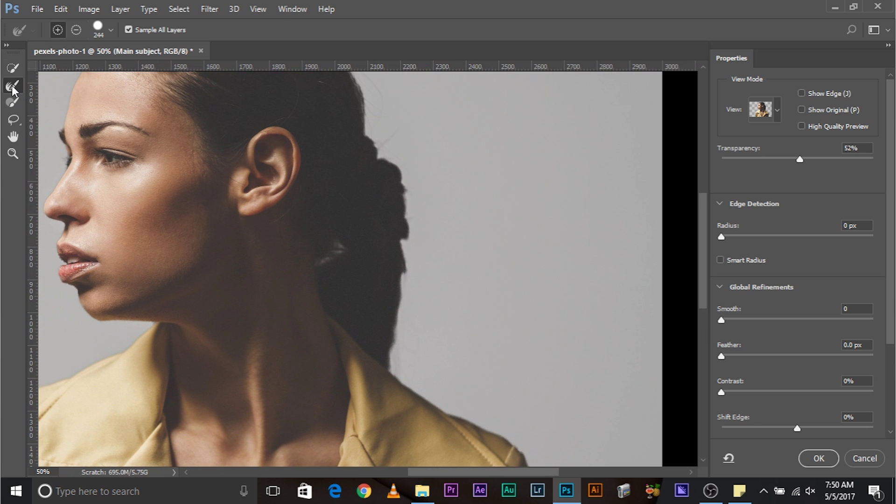
mouse_move(320, 136)
mouse_down()
mouse_move(290, 324)
mouse_move(317, 339)
mouse_up()
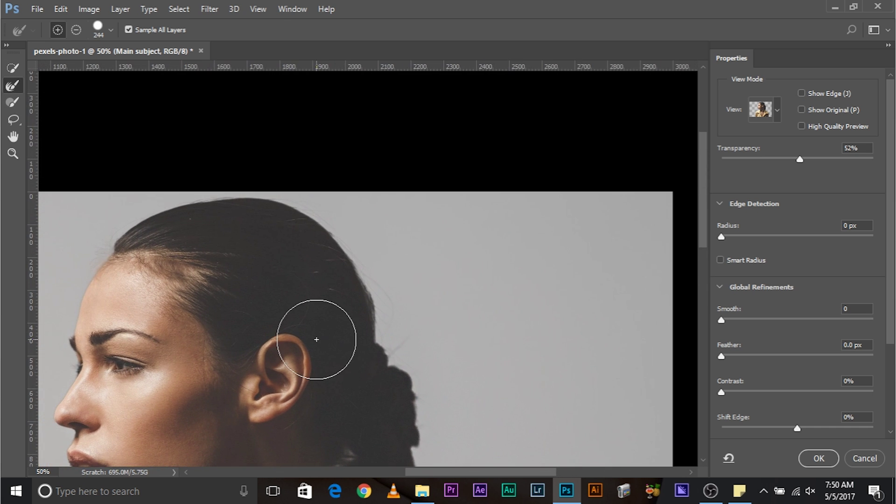
key(ctrl+plus)
mouse_move(386, 274)
mouse_down()
mouse_move(508, 308)
mouse_move(425, 277)
mouse_up()
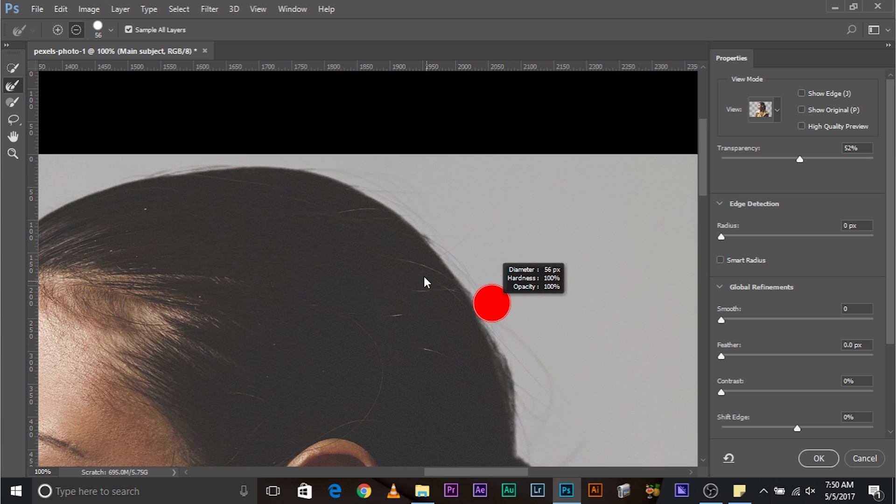
mouse_move(821, 157)
mouse_down()
mouse_move(886, 164)
mouse_move(828, 158)
mouse_up()
mouse_move(174, 192)
mouse_down()
mouse_move(161, 190)
mouse_move(172, 187)
mouse_move(158, 174)
mouse_up()
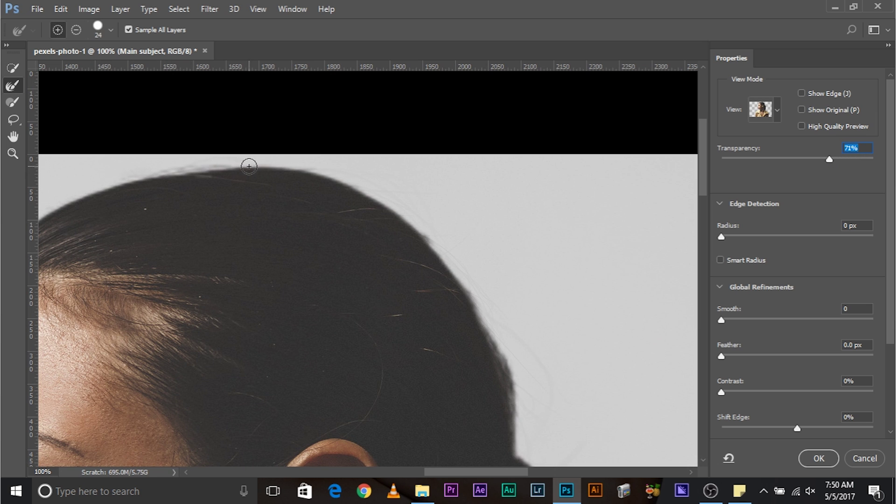
- Enlarge the Refine Edge Brush to 30 and recover the flyaway hairs along the upper back of the head
drag(383, 204, 315, 190)
mouse_move(413, 329)
mouse_down()
mouse_move(370, 290)
mouse_move(388, 300)
mouse_up()
drag(326, 209, 354, 222)
drag(381, 264, 396, 287)
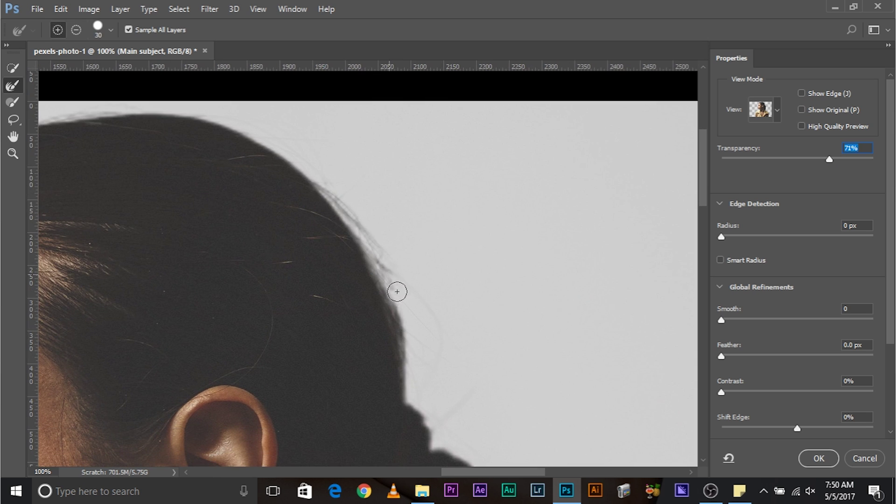
drag(414, 382, 416, 390)
drag(493, 384, 451, 340)
- Refine the hair edge behind the ear at 54% transparency, and inspect the cutout at 95%
drag(824, 161, 804, 161)
drag(452, 280, 432, 233)
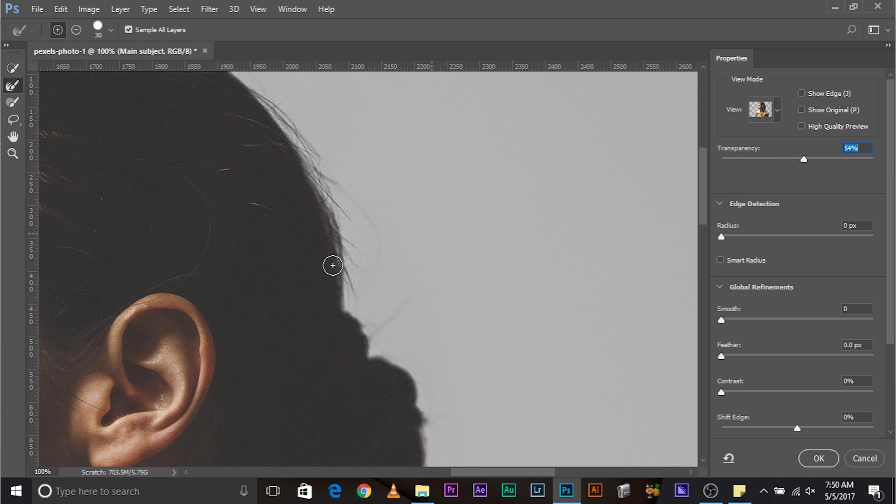
drag(842, 160, 866, 161)
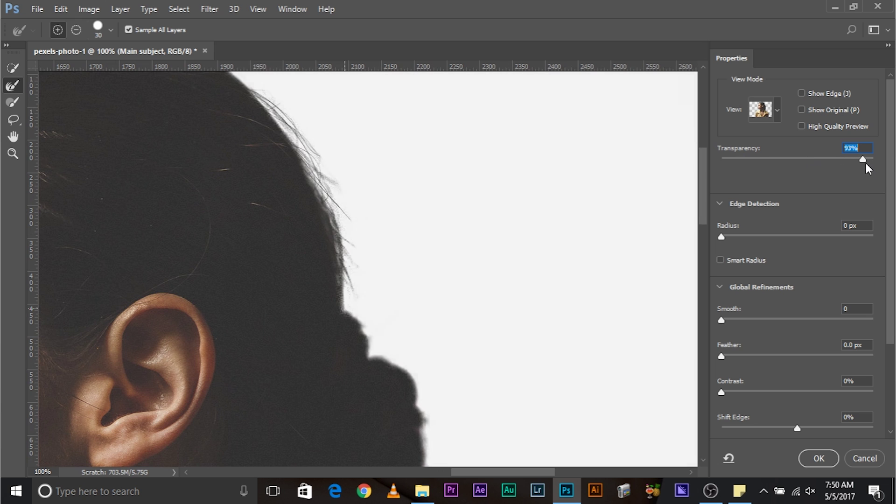
drag(586, 292, 406, 241)
scroll(386, 242, down, 5)
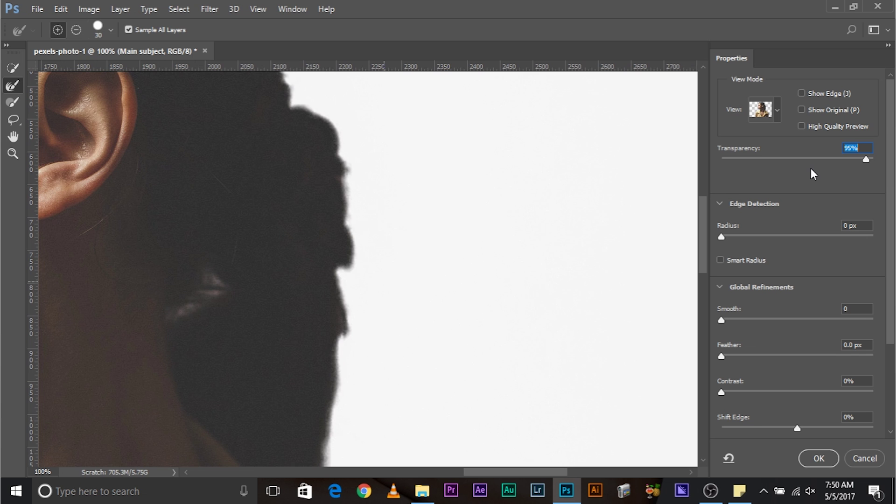
- Enlarge the Refine Edge Brush to 46, refine the ponytail's outer edge down to the collar, and set the transparency to 37%
drag(404, 301, 384, 286)
alt+right_click(324, 138)
mouse_move(325, 137)
mouse_down()
mouse_move(334, 200)
mouse_move(322, 269)
mouse_up()
drag(339, 342, 333, 180)
drag(866, 160, 748, 161)
drag(319, 169, 316, 192)
drag(748, 160, 840, 160)
drag(364, 280, 350, 258)
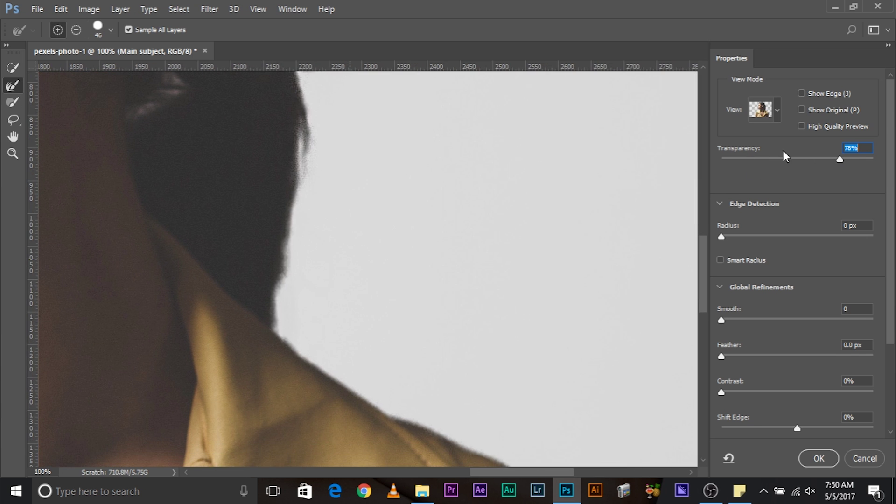
drag(840, 160, 777, 159)
mouse_move(310, 268)
mouse_down()
mouse_move(275, 240)
mouse_move(276, 312)
mouse_up()
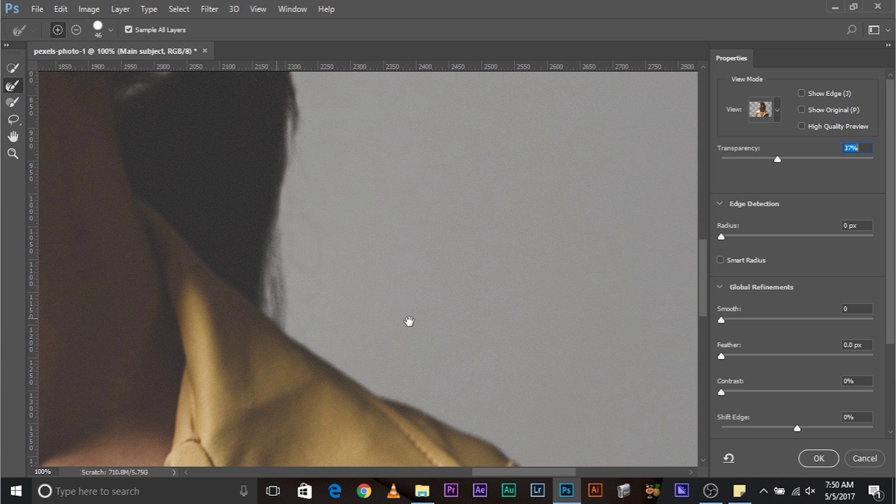
- Reduce the Refine Edge Brush to 11 and refine the edges of the lips and the hollow under the lower lip
drag(408, 322, 265, 190)
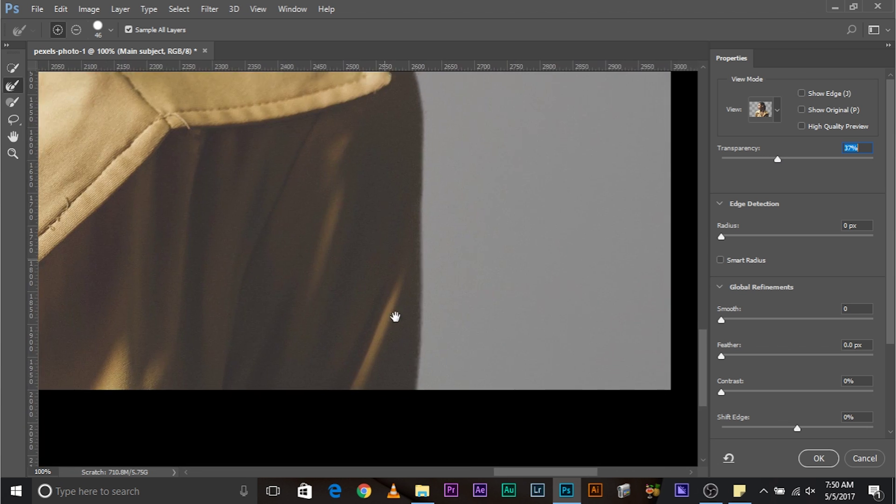
drag(395, 317, 411, 397)
drag(195, 252, 706, 202)
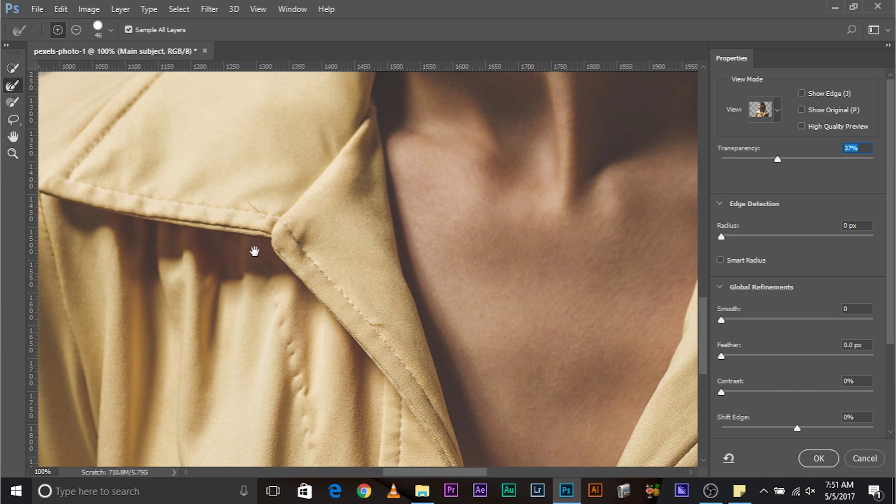
drag(254, 251, 577, 410)
drag(568, 230, 415, 427)
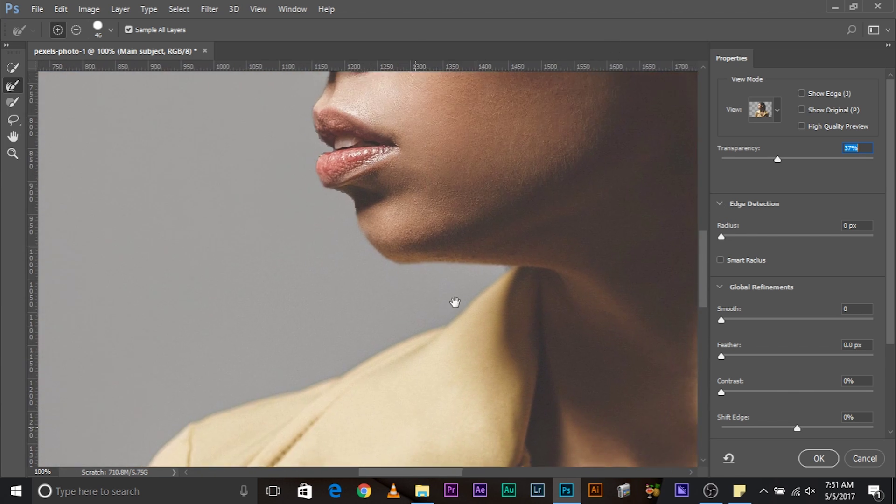
key(ctrl+plus)
key(ctrl+plus)
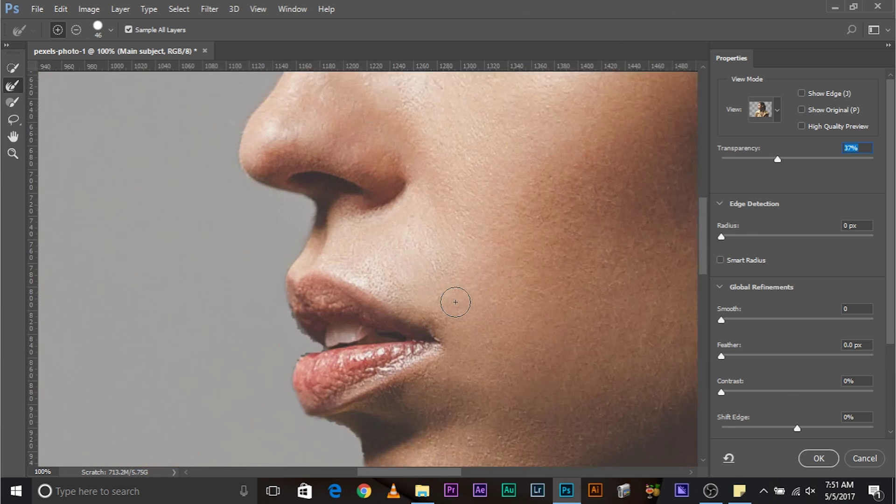
drag(456, 301, 510, 239)
drag(265, 306, 235, 297)
drag(303, 289, 306, 298)
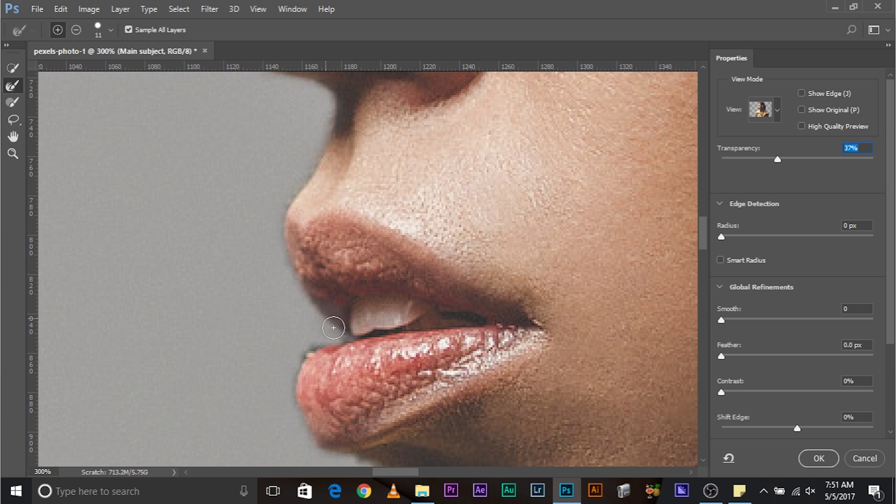
mouse_move(344, 336)
mouse_down()
mouse_move(311, 348)
mouse_move(294, 298)
mouse_move(315, 292)
mouse_up()
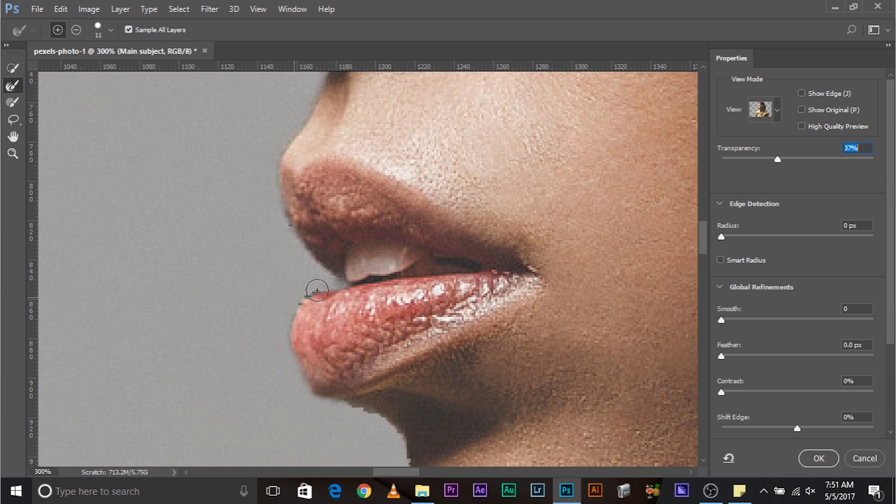
mouse_move(333, 397)
mouse_down()
mouse_move(309, 304)
mouse_move(363, 334)
mouse_up()
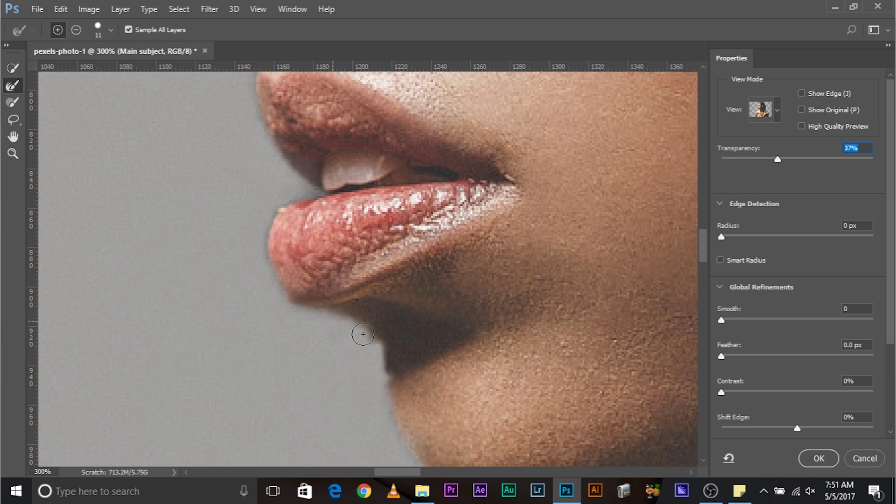
- Set the Refine Edge Brush to 14 and refine the edges of the far eyebrow and eyelashes
drag(396, 250, 464, 334)
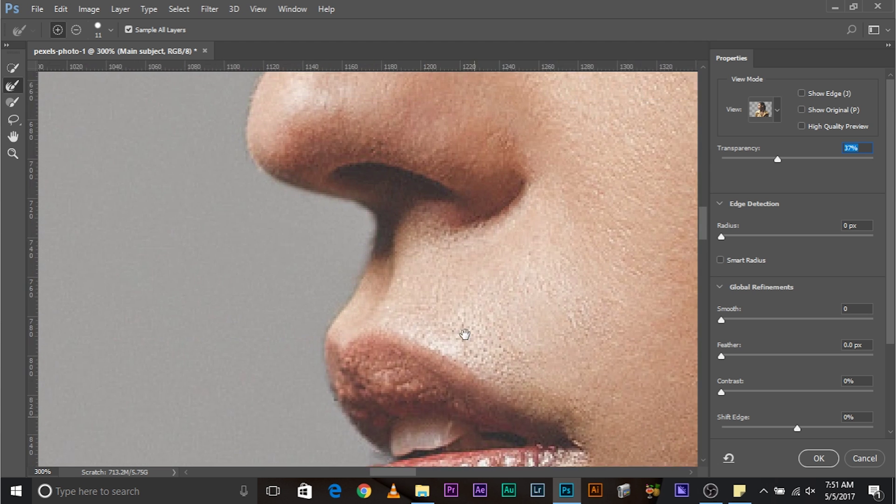
drag(480, 130, 426, 348)
drag(429, 312, 426, 241)
mouse_move(358, 280)
mouse_down()
mouse_move(393, 274)
mouse_move(379, 291)
mouse_move(398, 281)
mouse_move(390, 304)
mouse_move(366, 285)
mouse_move(383, 321)
mouse_up()
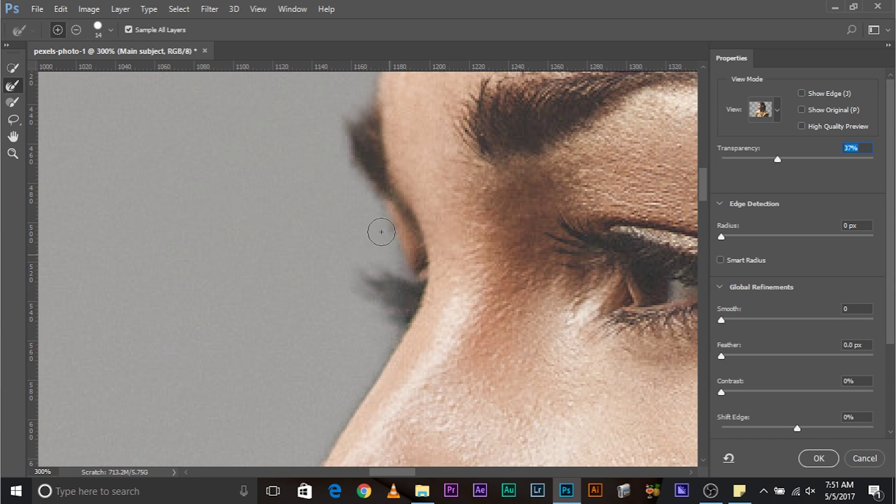
- Enlarge the Refine Edge Brush to 35, recover the fine hairs at the forehead hairline, and check them at 84% transparency
mouse_move(445, 158)
mouse_down()
mouse_move(430, 364)
mouse_move(217, 452)
mouse_up()
drag(172, 256, 196, 266)
mouse_move(270, 205)
mouse_down()
mouse_move(240, 244)
mouse_move(218, 252)
mouse_move(167, 357)
mouse_up()
click(848, 159)
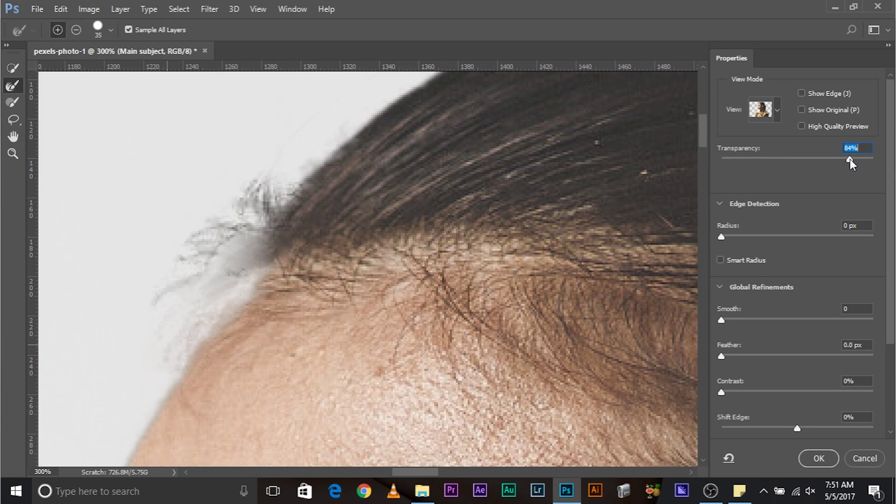
- Set the transparency to 50% and brush in the remaining flyaway strands above the forehead hairline
click(797, 160)
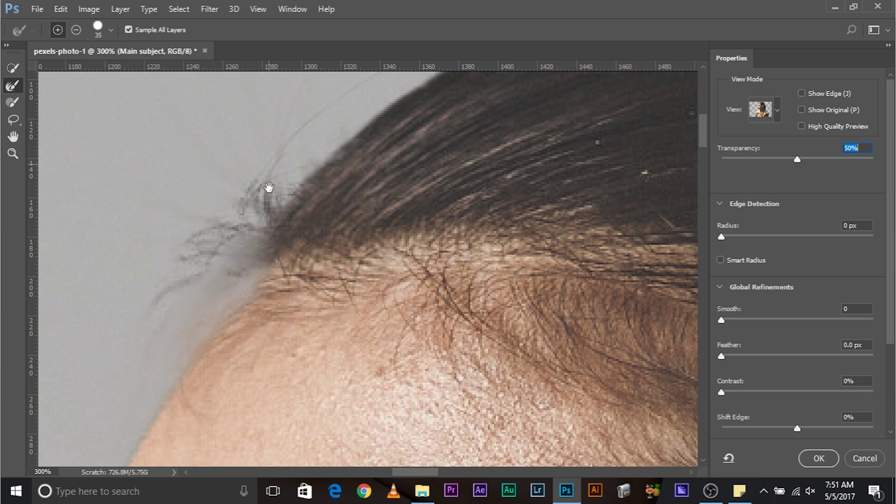
drag(260, 166, 278, 207)
drag(303, 175, 331, 147)
drag(279, 281, 310, 190)
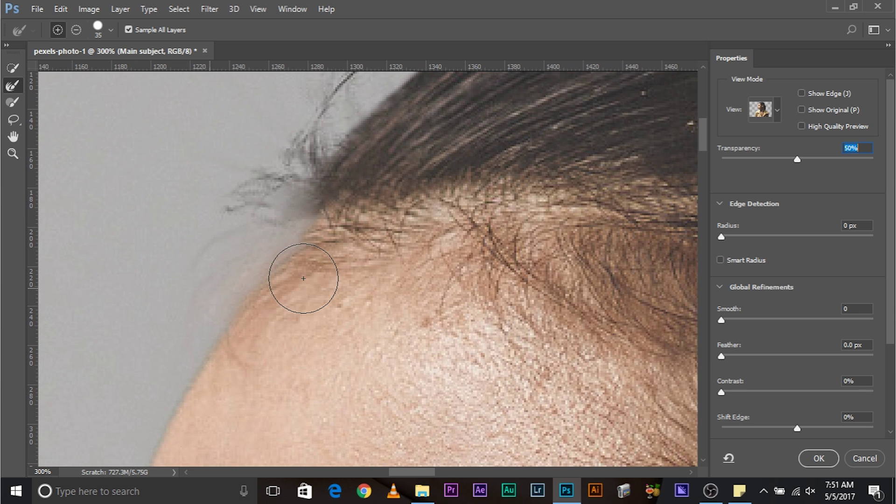
- Enable Decontaminate Colors in the Select and Mask output settings for the refined cutout
key(ctrl+minus)
key(ctrl+minus)
key(ctrl+minus)
key(ctrl+minus)
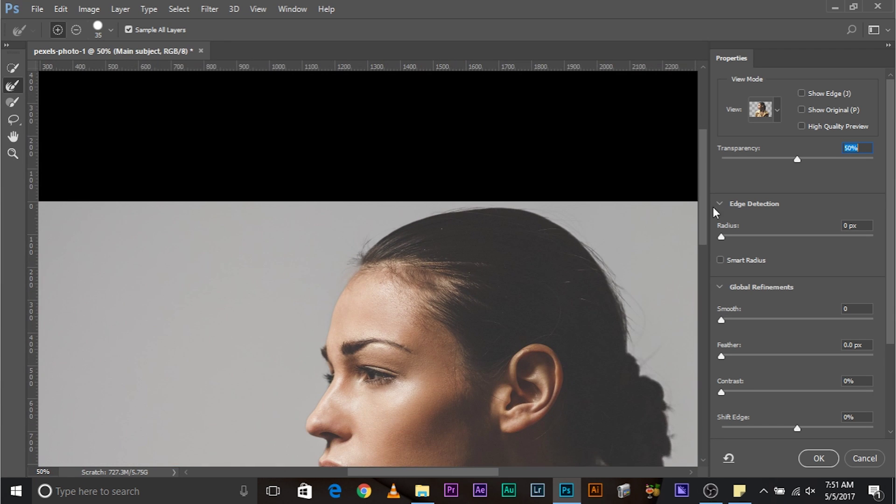
drag(546, 266, 454, 132)
scroll(804, 290, down, 5)
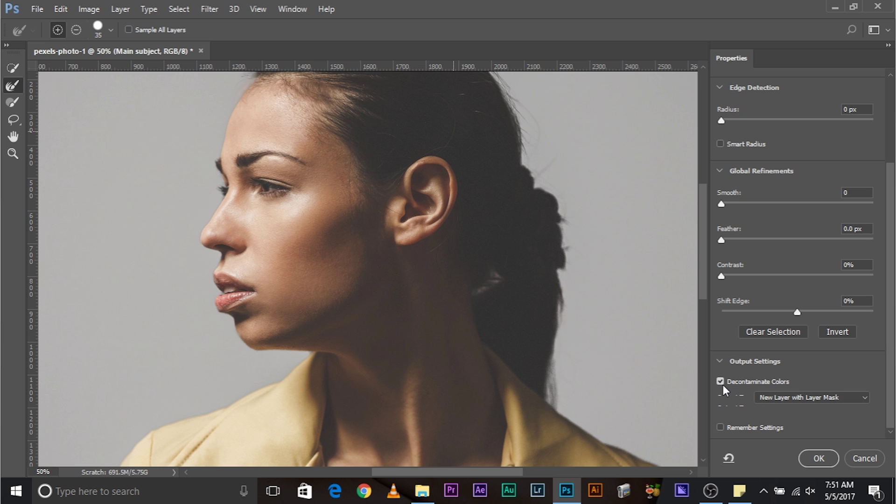
- Check the jacket and head edges at 50% transparency, and set the view transparency to 100%
drag(426, 206, 418, 91)
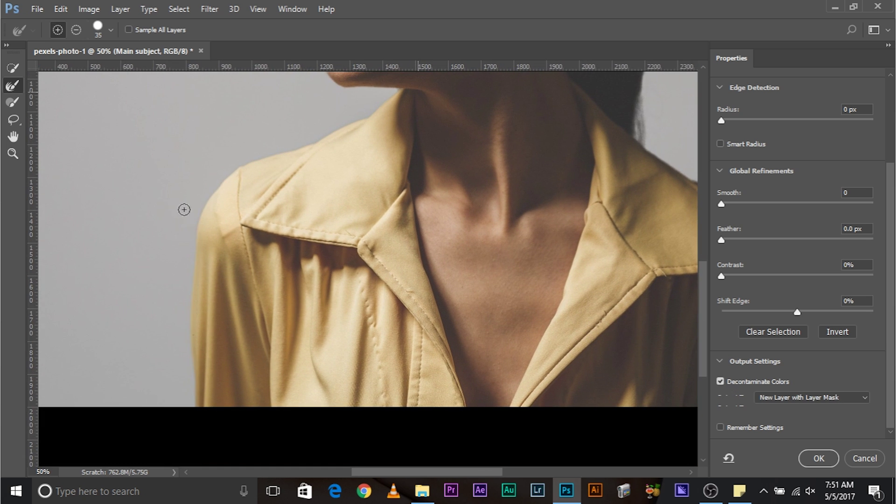
drag(293, 168, 76, 168)
drag(230, 169, 73, 170)
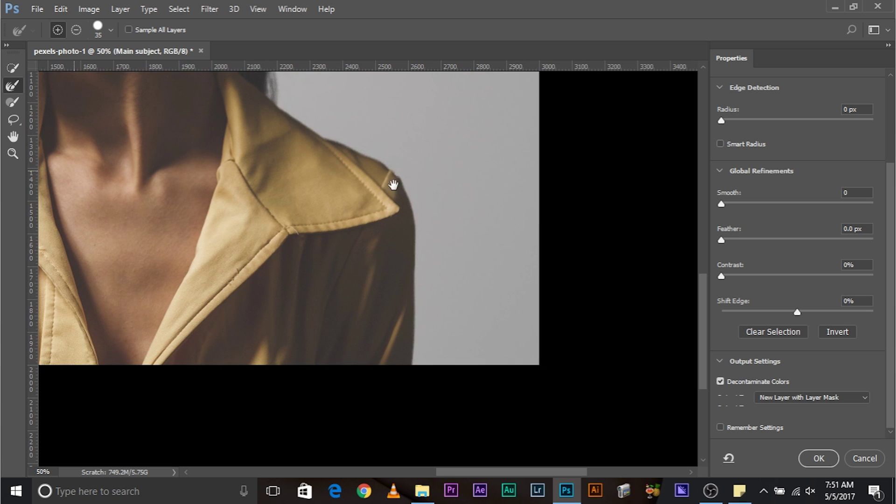
drag(290, 129, 396, 287)
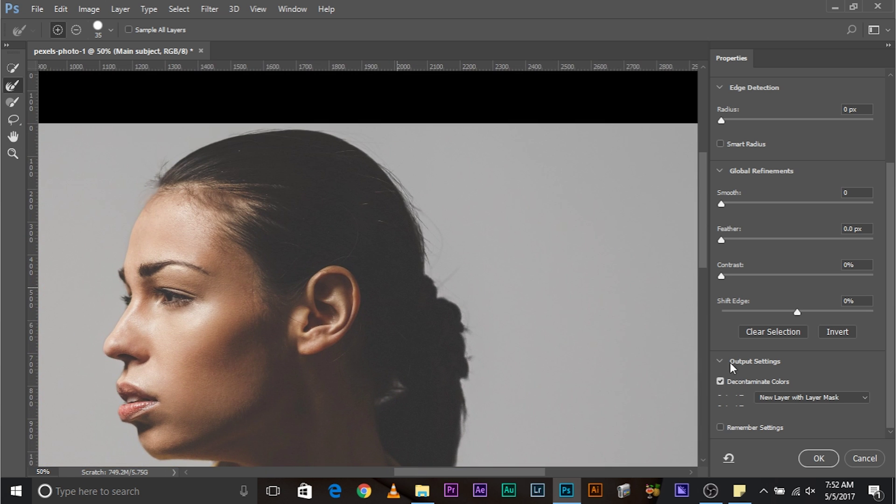
drag(777, 120, 768, 124)
scroll(758, 170, up, 5)
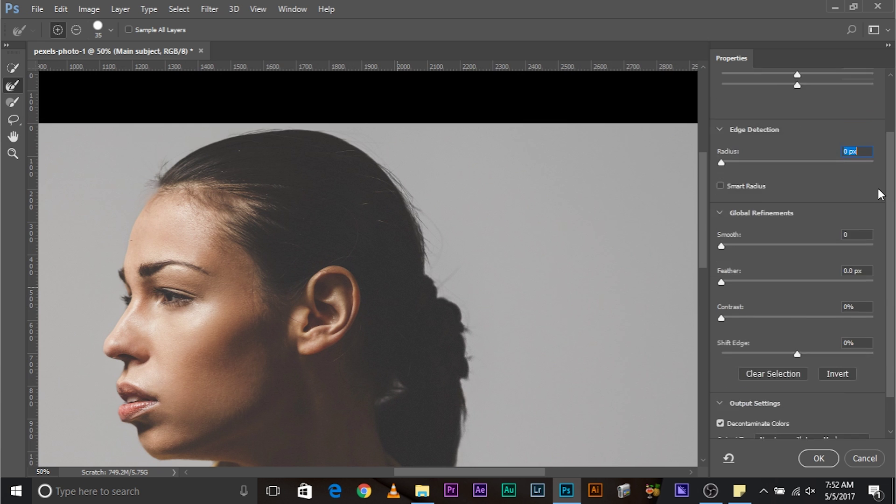
drag(835, 162, 883, 164)
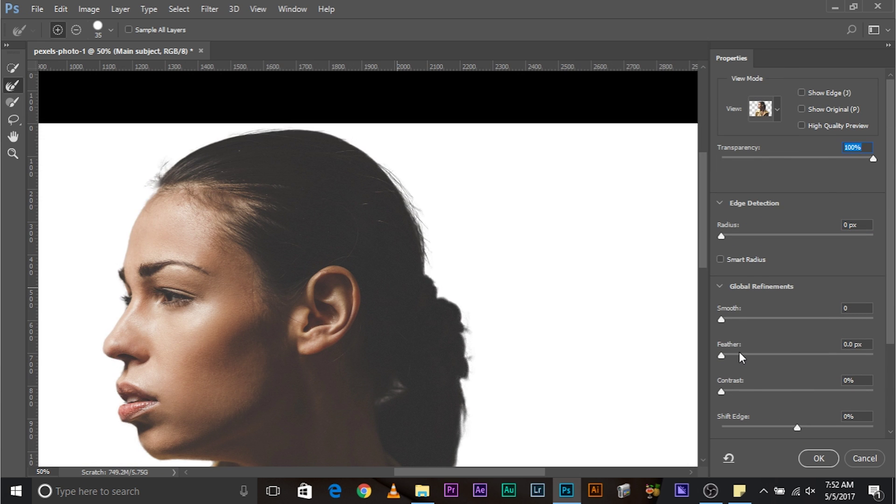
- Output the refined selection to New Layer with Layer Mask and apply Select and Mask
scroll(738, 352, down, 5)
drag(400, 373, 533, 113)
drag(430, 153, 572, 112)
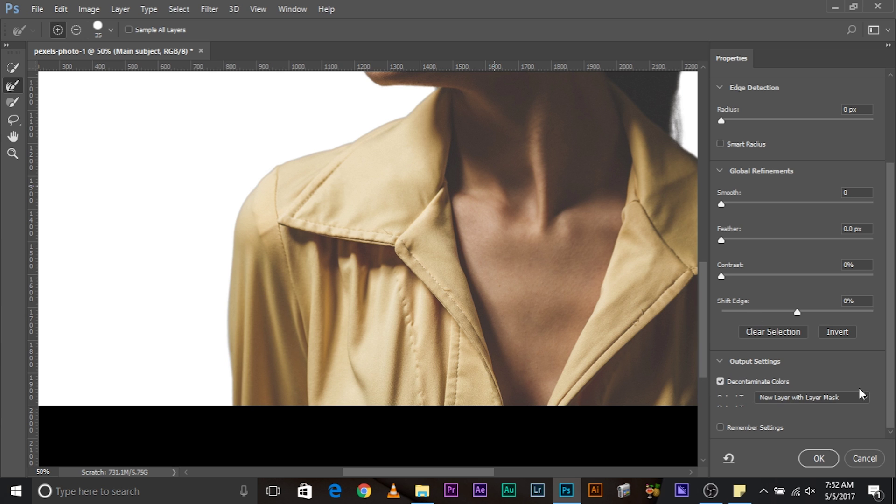
click(799, 399)
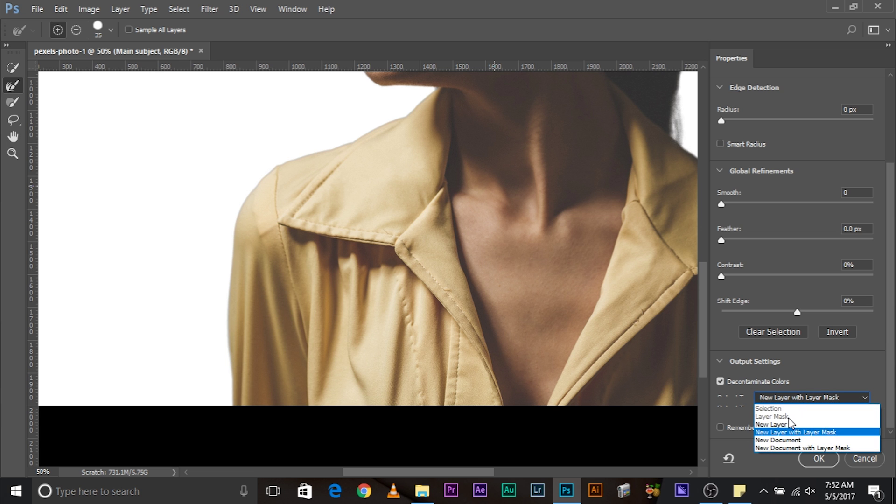
click(794, 432)
click(816, 457)
- Review the masked cutout's face, hair and jacket against the white background
drag(188, 327, 156, 349)
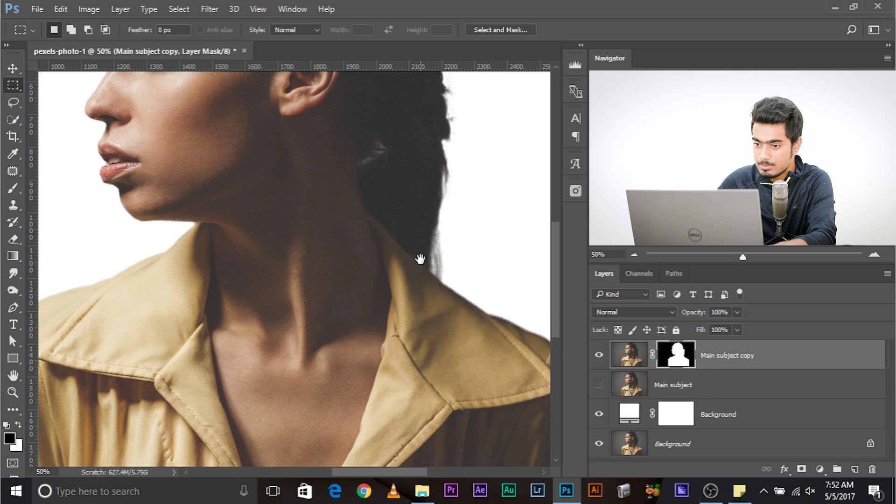
drag(420, 244, 479, 375)
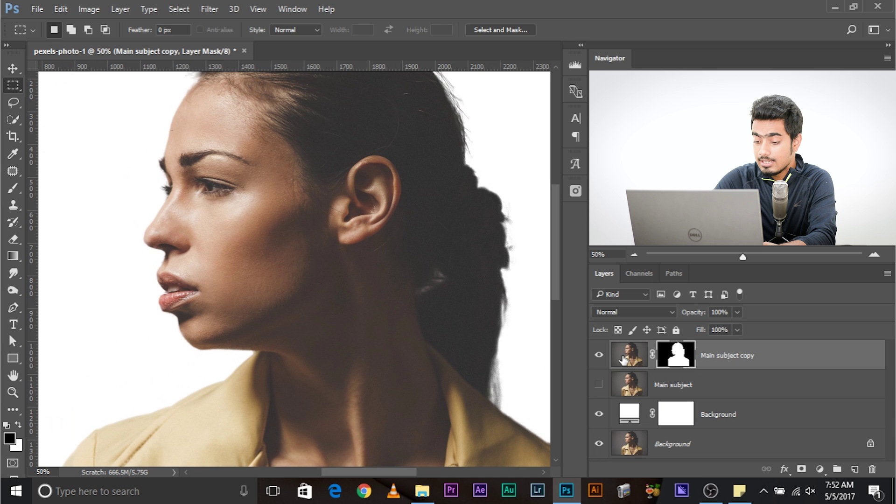
key(ctrl+minus)
key(ctrl+minus)
key(ctrl+plus)
key(ctrl+plus)
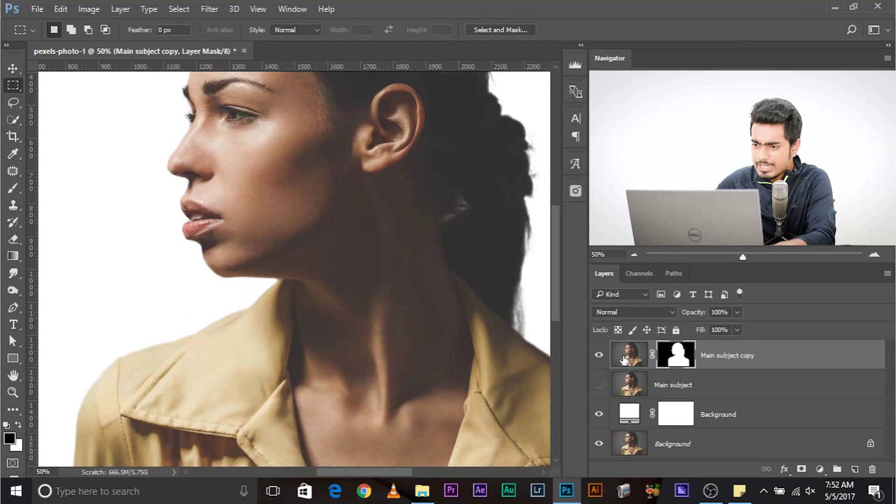
drag(359, 178, 397, 290)
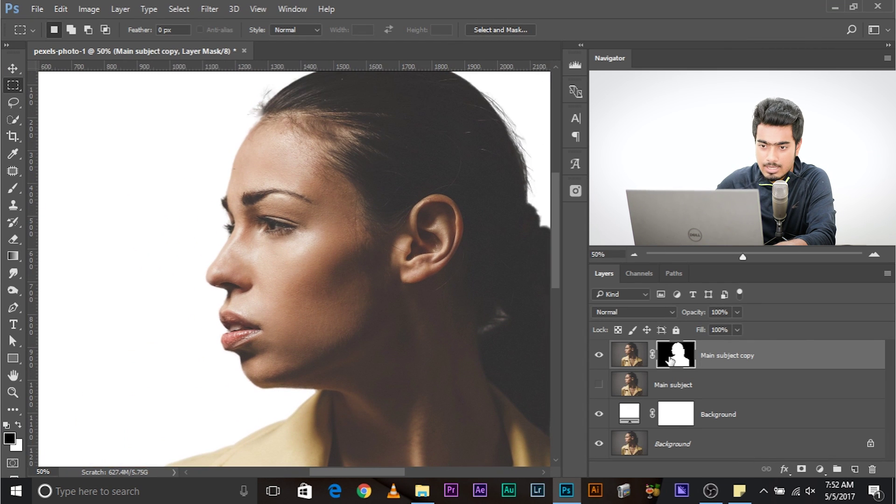
- Temporarily disable the Main subject copy layer mask to examine the decontaminated colors along the jacket, face and hairline
shift+click(666, 362)
drag(257, 257, 370, 89)
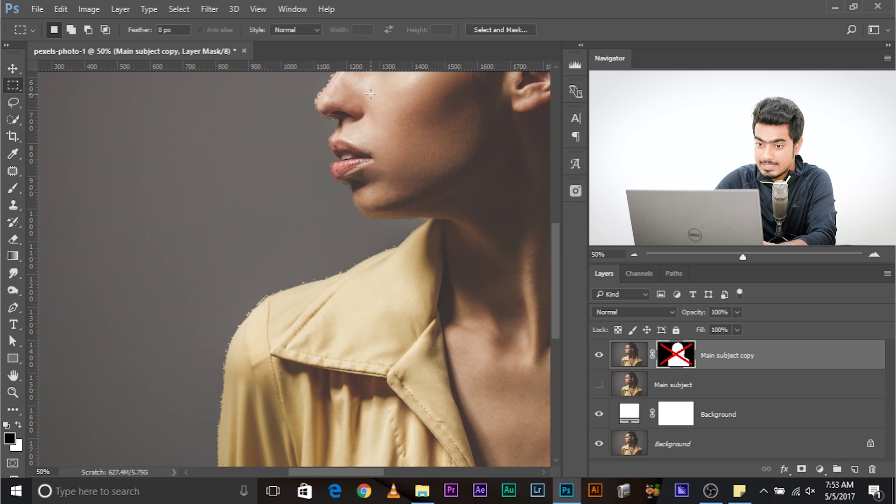
key(ctrl+plus)
key(ctrl+plus)
key(ctrl+plus)
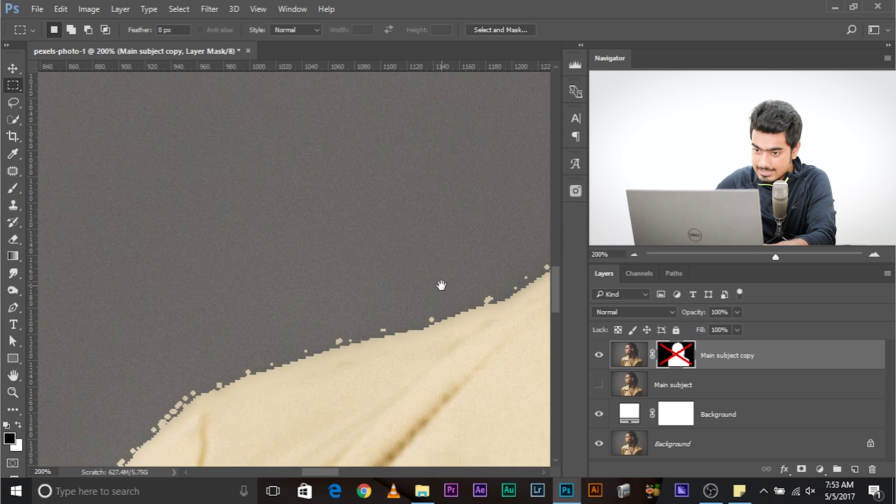
drag(440, 284, 383, 327)
drag(382, 189, 513, 255)
drag(238, 220, 280, 453)
drag(341, 106, 250, 322)
drag(404, 108, 317, 253)
drag(448, 84, 411, 205)
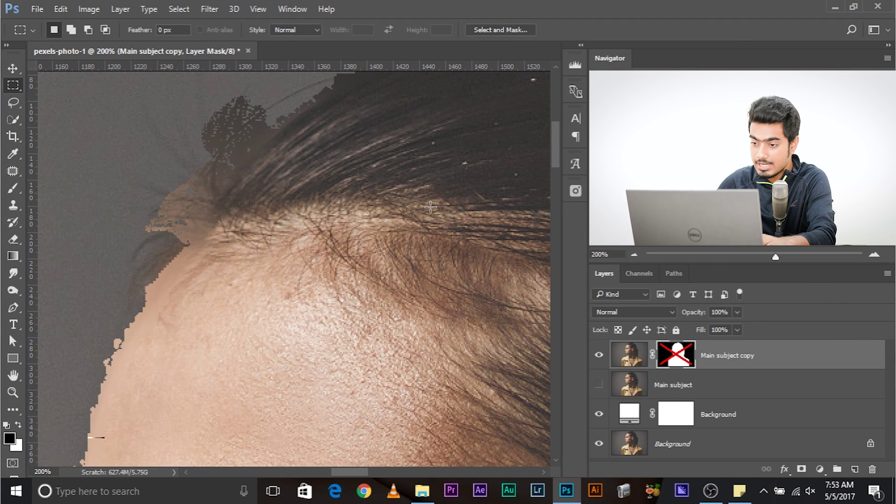
shift+click(674, 358)
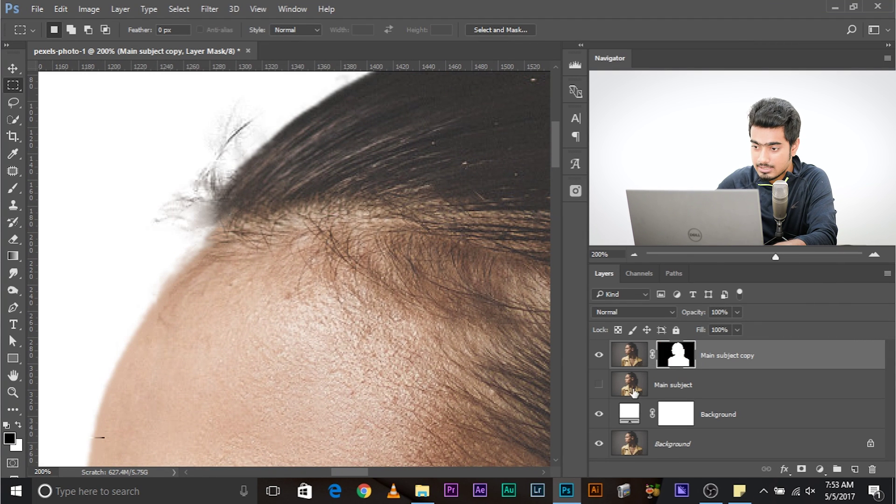
- Compare the hair edge at the back of the head with the layer mask off and on, and review the whole cutout
click(632, 394)
drag(413, 275, 90, 330)
drag(450, 320, 417, 369)
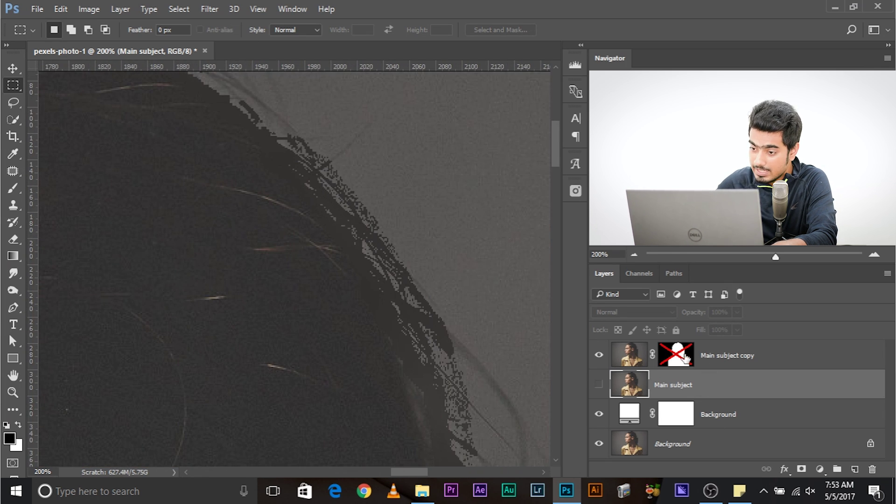
shift+click(685, 357)
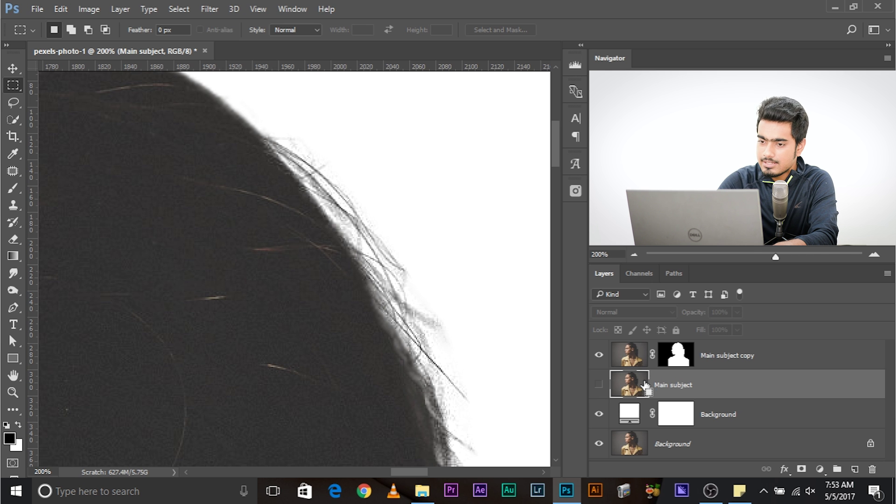
key(ctrl+0)
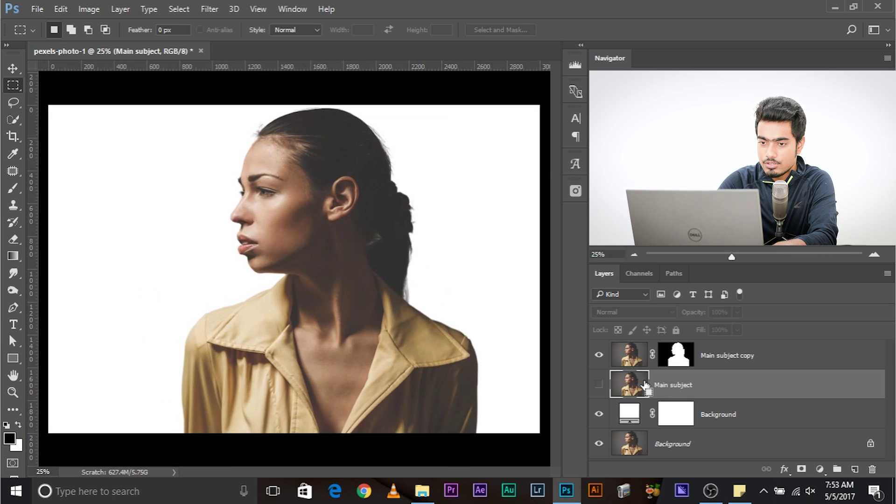
key(ctrl+plus)
key(ctrl+plus)
key(ctrl+minus)
key(ctrl+minus)
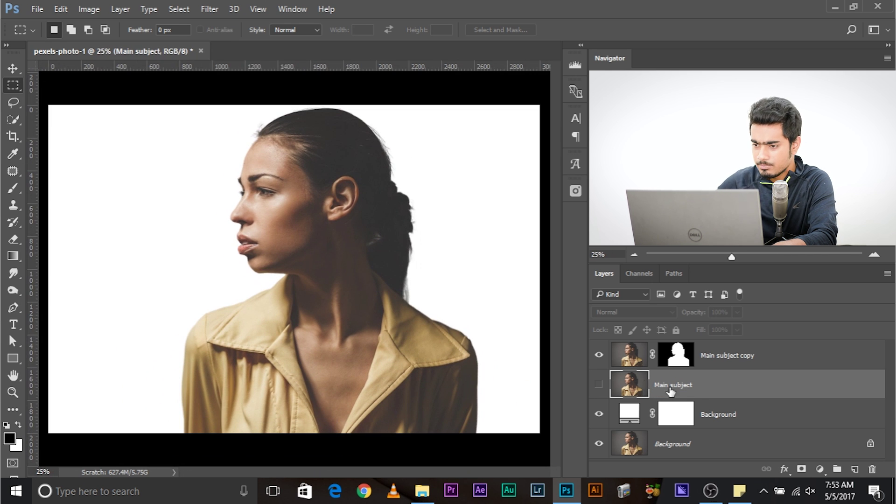
- Try converting the Main subject copy layer to a smart object, and undo the conversion
click(727, 359)
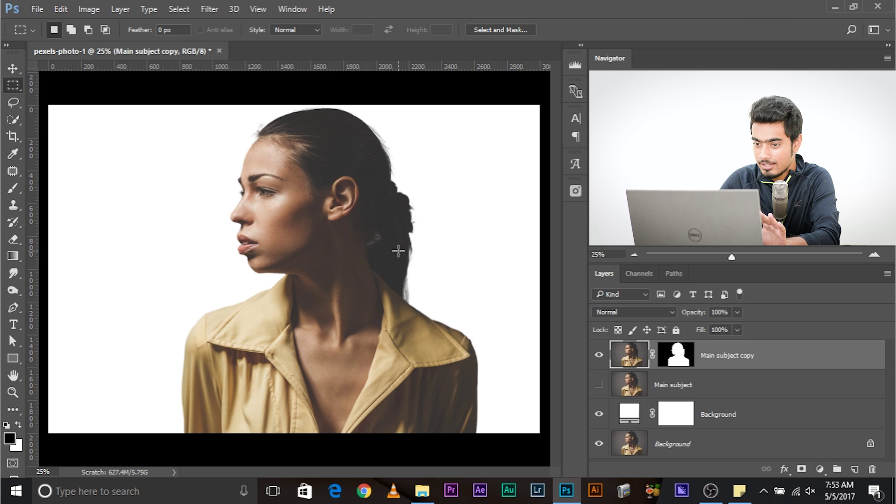
right_click(732, 348)
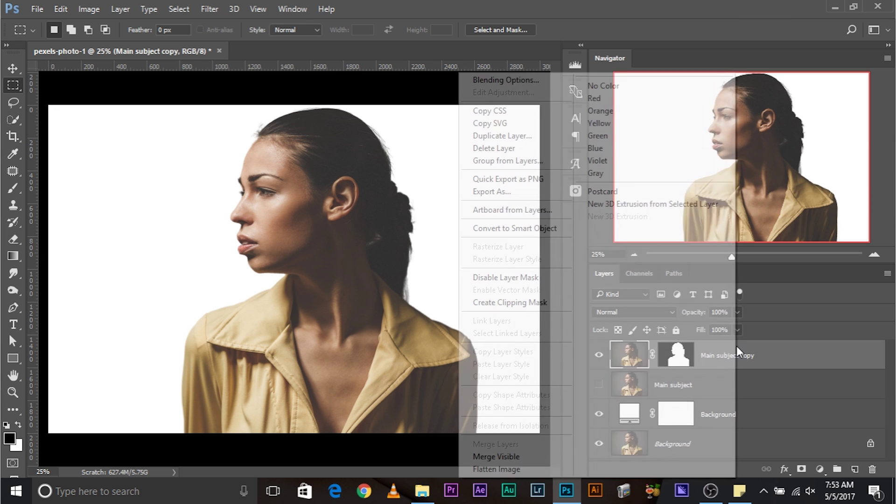
click(536, 229)
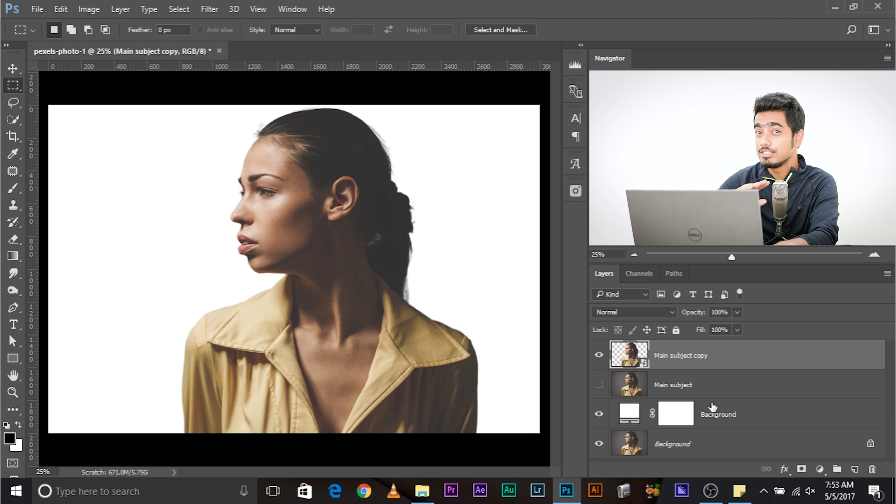
key(ctrl+z)
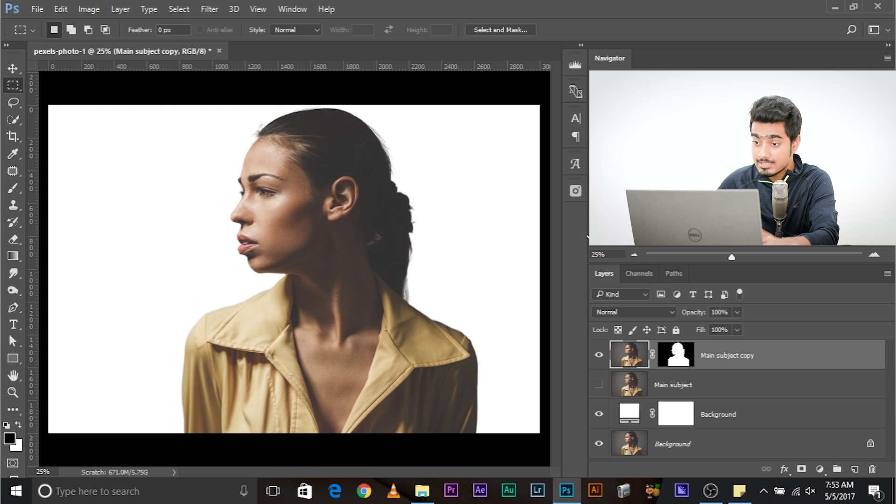
- Insert the blue city skyline photo with the white sky from the popular Pexels photos as a new layer
click(575, 190)
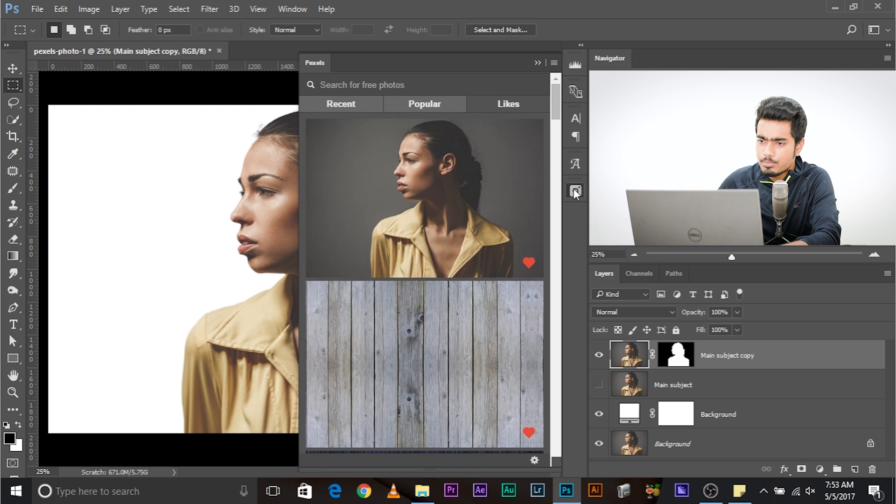
drag(557, 96, 558, 142)
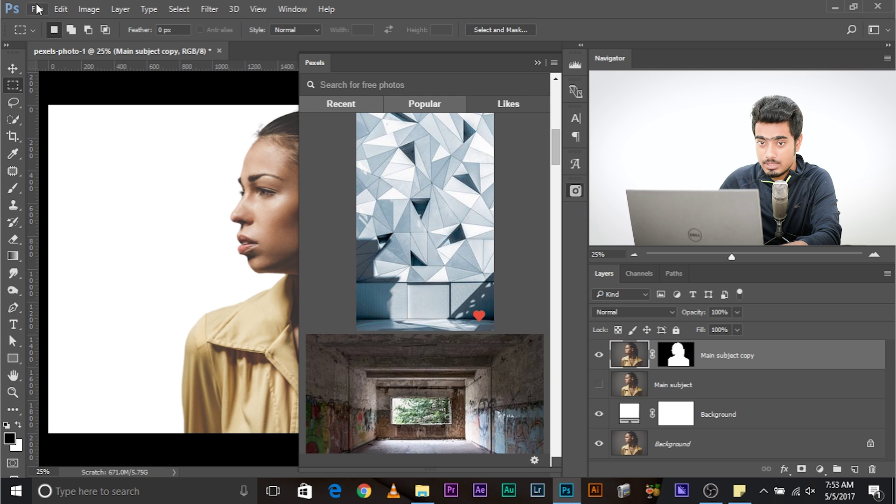
drag(558, 141, 533, 344)
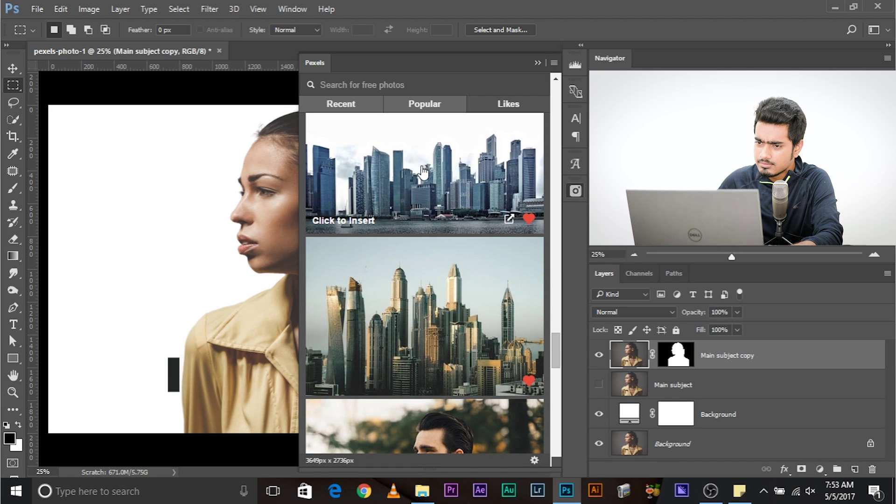
click(442, 185)
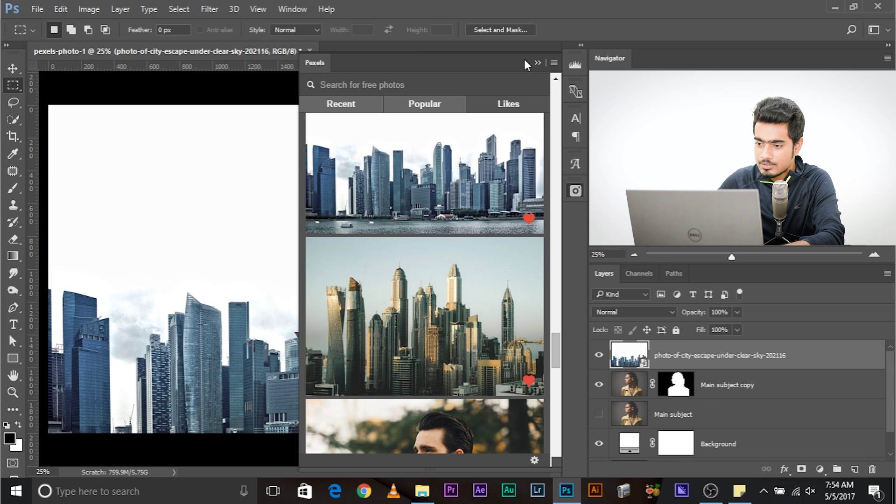
click(538, 63)
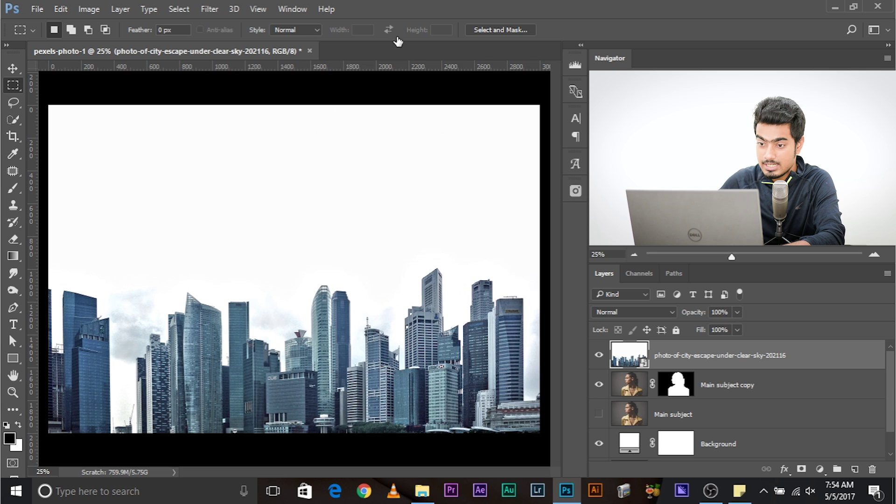
- Rotate the city skyline layer 90 degrees with Free Transform
key(ctrl+minus)
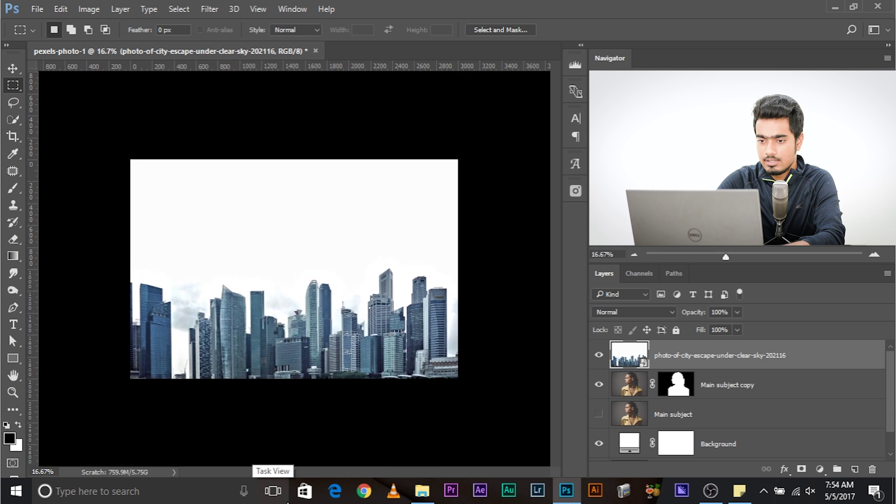
key(ctrl+t)
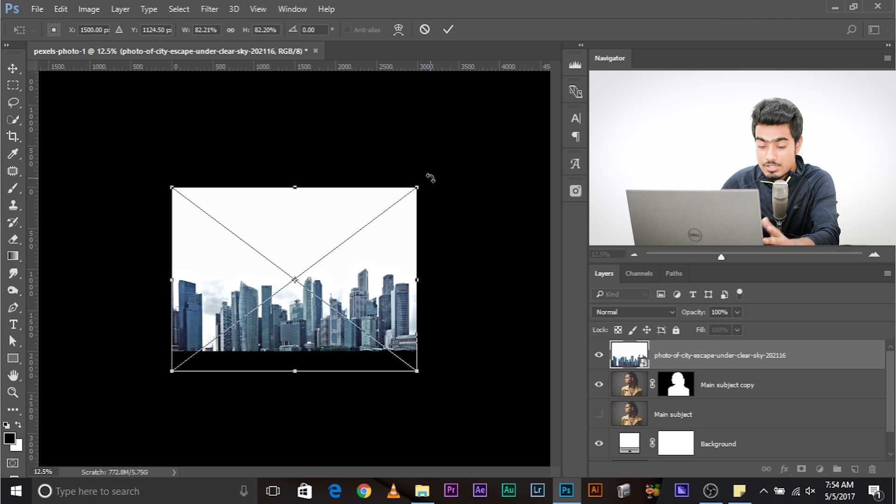
drag(428, 176, 387, 398)
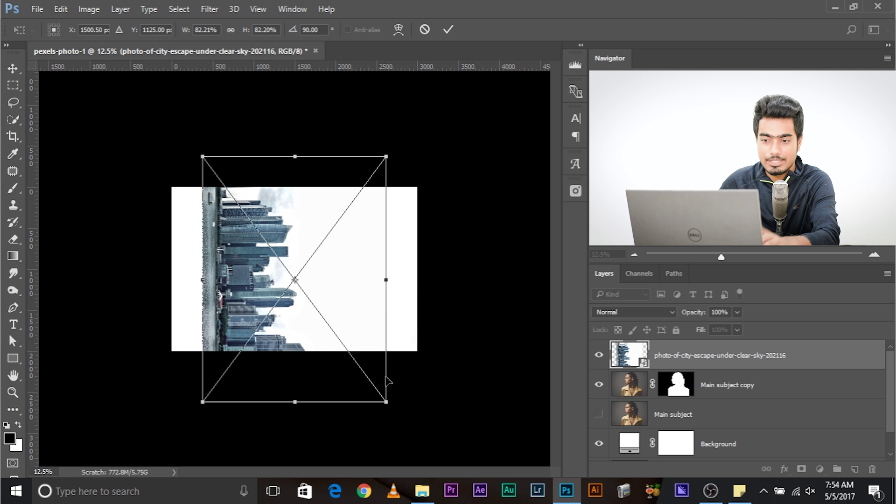
- Scale the skyline layer to about 69% and place it over the back half of the woman, with its water edge beside her face
drag(385, 401, 357, 359)
drag(285, 322, 342, 332)
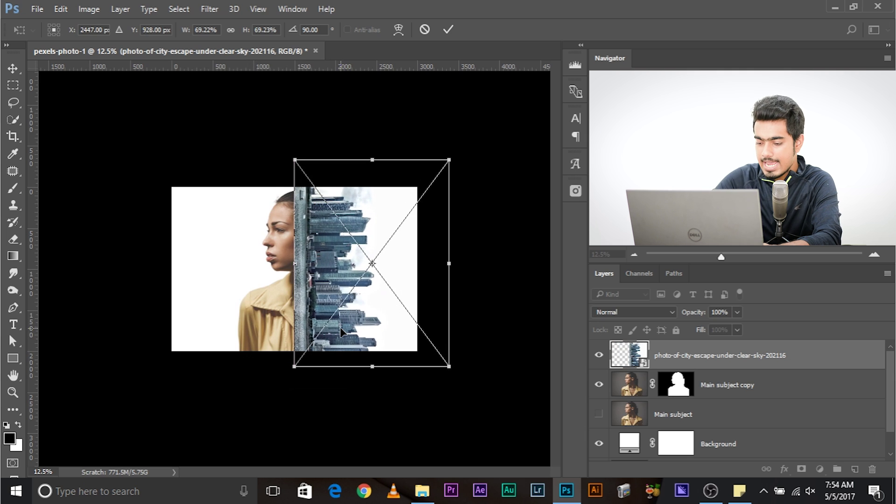
key(ctrl+plus)
key(ctrl+plus)
key(ctrl+plus)
key(ctrl+plus)
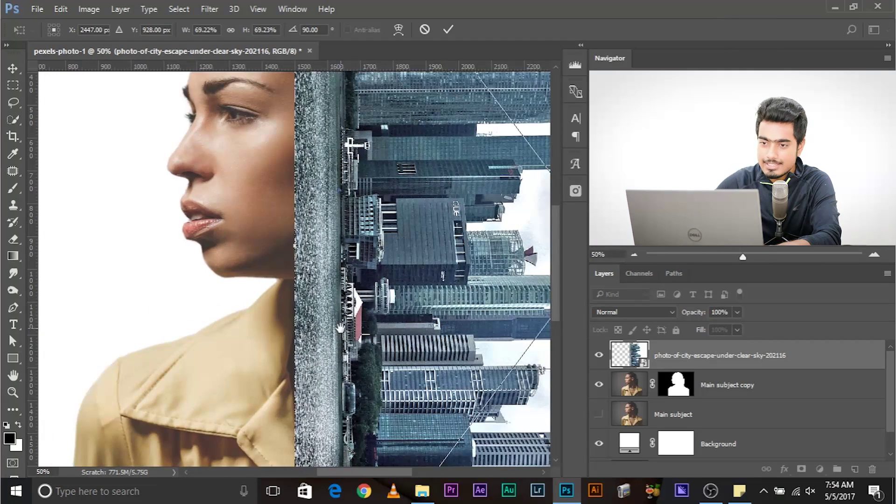
drag(295, 146, 212, 408)
drag(302, 405, 262, 382)
- Set the skyline layer's blend mode to Difference and reposition the skyline over the woman's ear and the back of her head
click(626, 311)
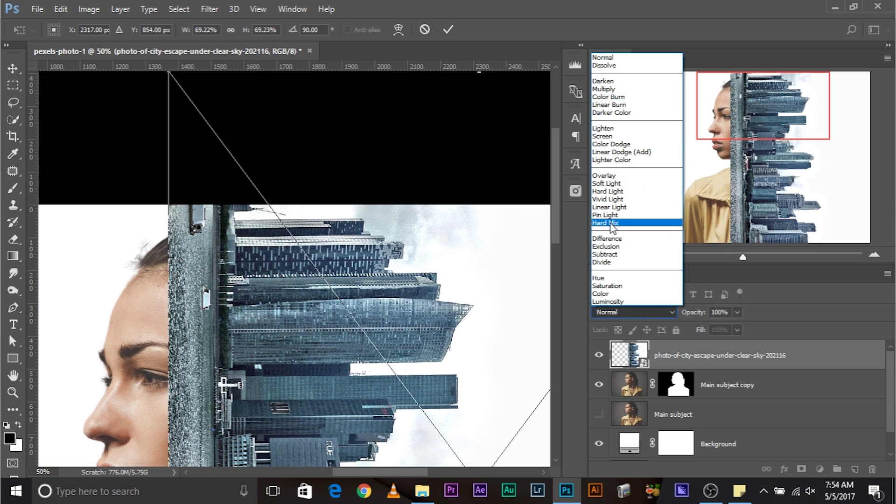
click(622, 238)
drag(279, 313, 309, 317)
drag(346, 340, 265, 206)
drag(403, 337, 223, 188)
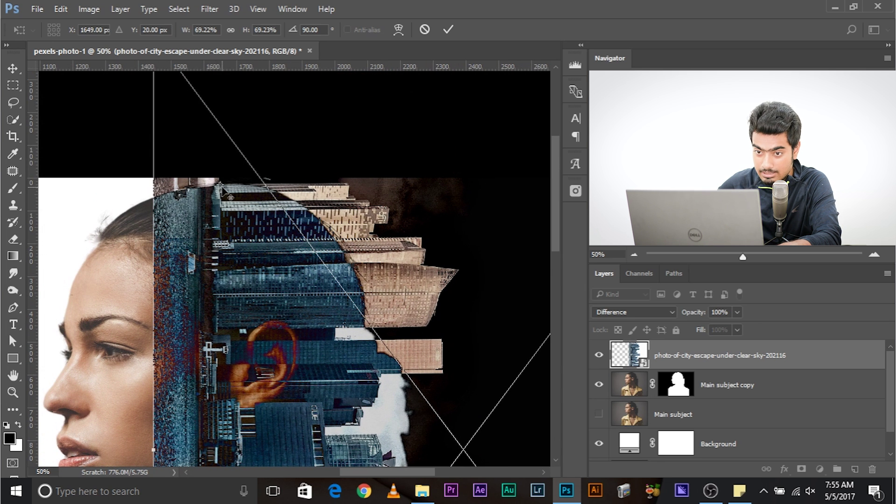
- Check that the skyline covers the woman down to the canvas's lower edge, and apply the transform
drag(416, 414, 550, 396)
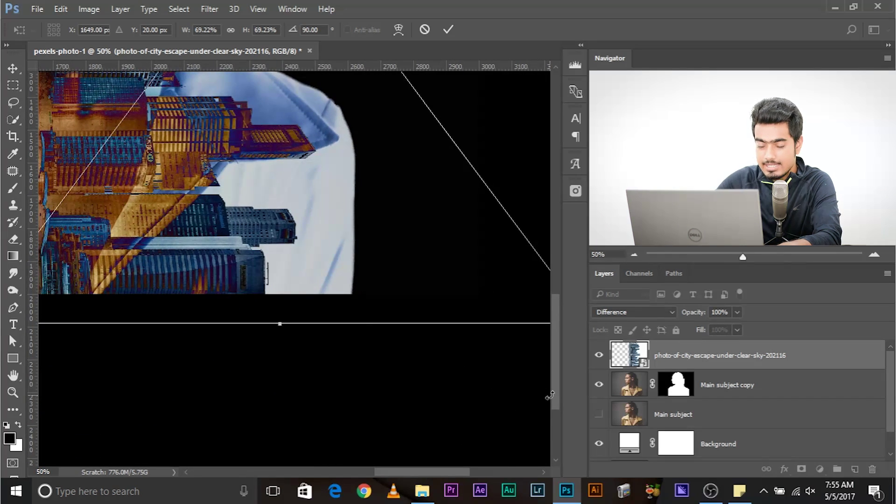
key(ctrl+minus)
key(ctrl+minus)
key(ctrl+minus)
key(ctrl+plus)
key(ctrl+minus)
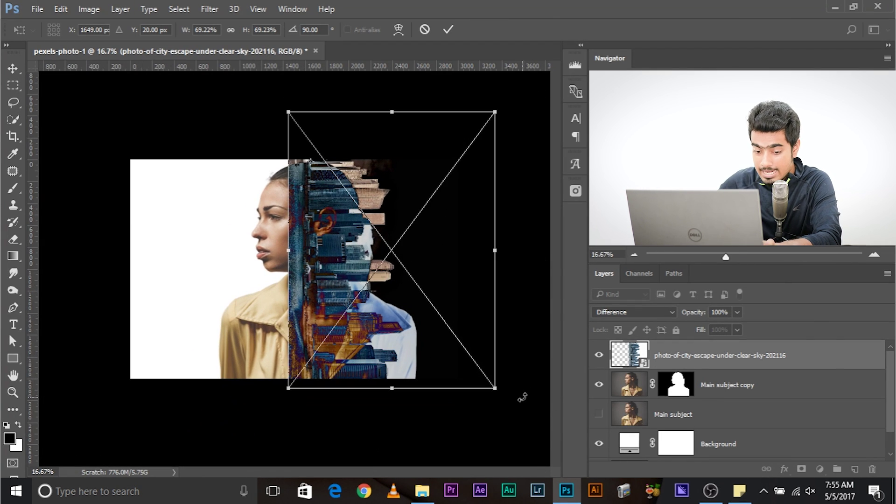
mouse_move(491, 384)
mouse_down()
mouse_move(533, 426)
mouse_move(470, 370)
mouse_move(482, 395)
mouse_up()
key(Return)
key(m)
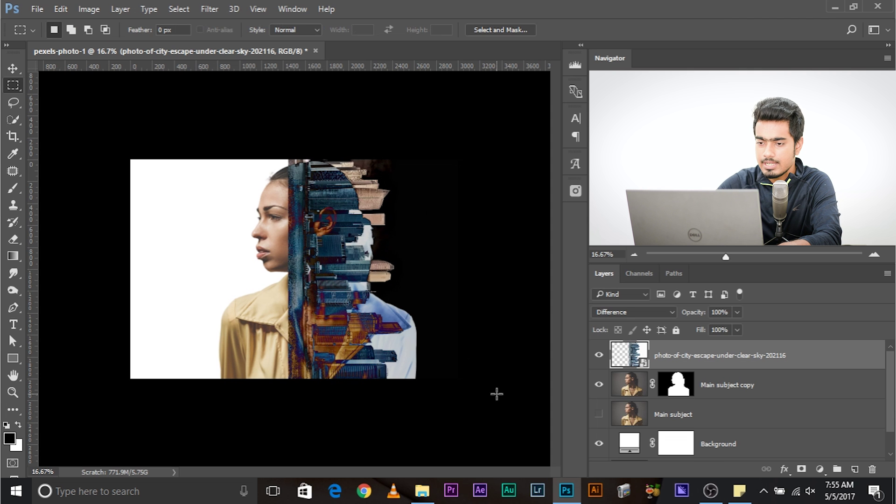
- Set the city skyline layer's blend mode to Normal
key(ctrl+plus)
key(ctrl+plus)
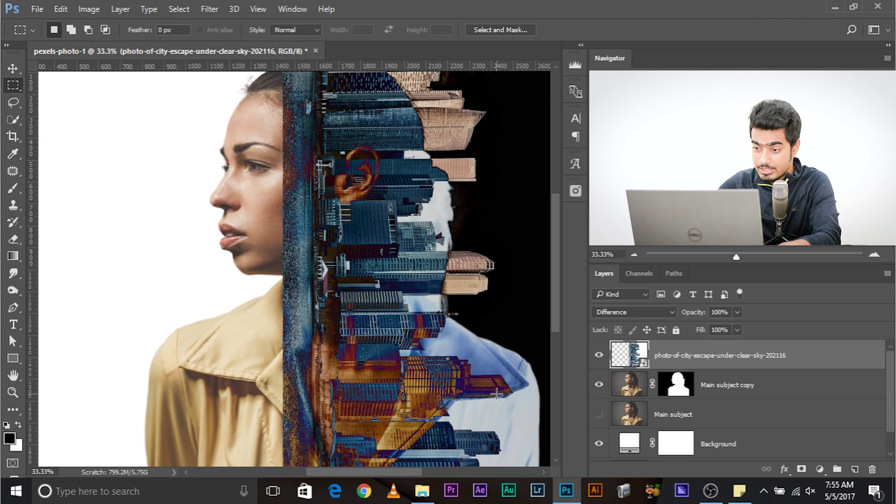
click(615, 313)
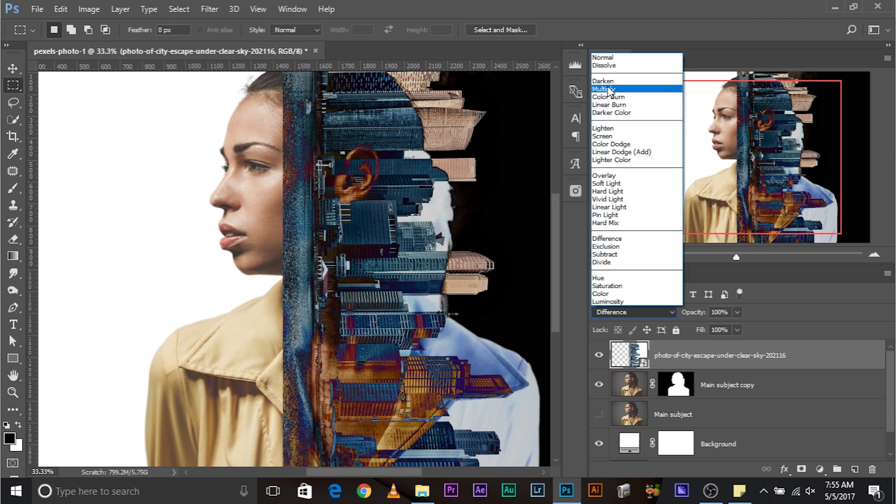
click(603, 57)
drag(270, 187, 279, 299)
drag(377, 277, 228, 241)
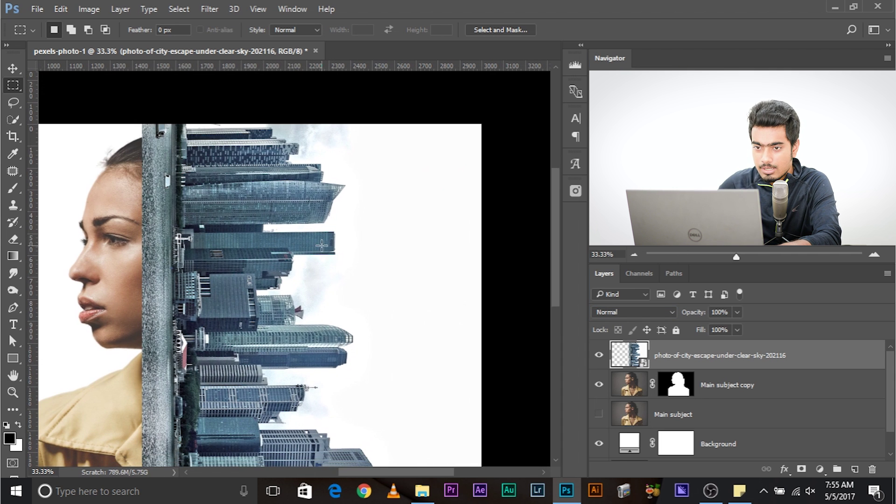
drag(417, 224, 380, 219)
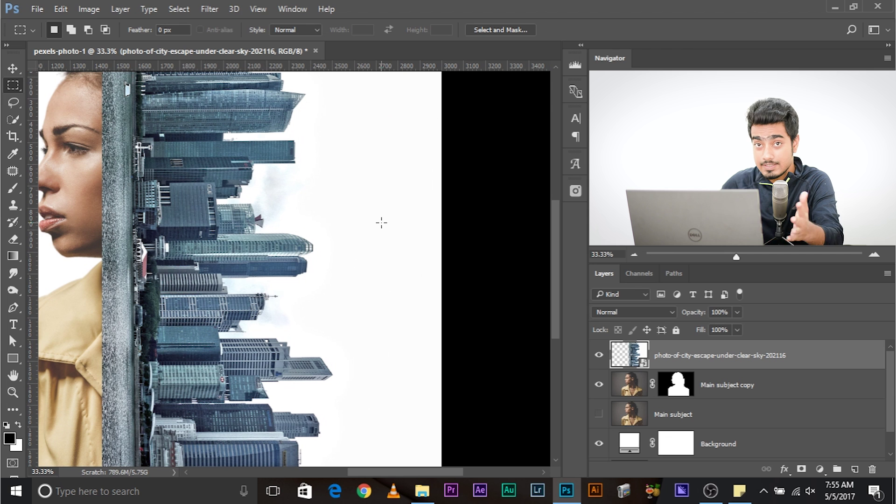
drag(320, 212, 373, 309)
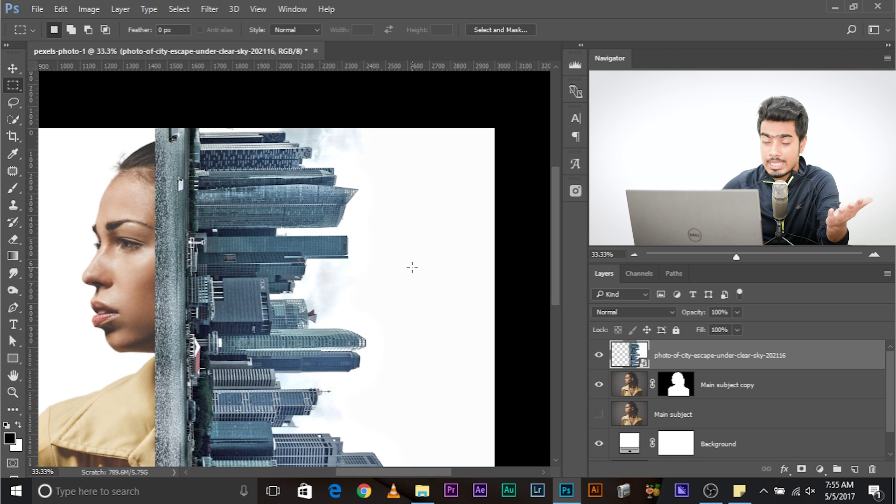
drag(360, 307, 314, 302)
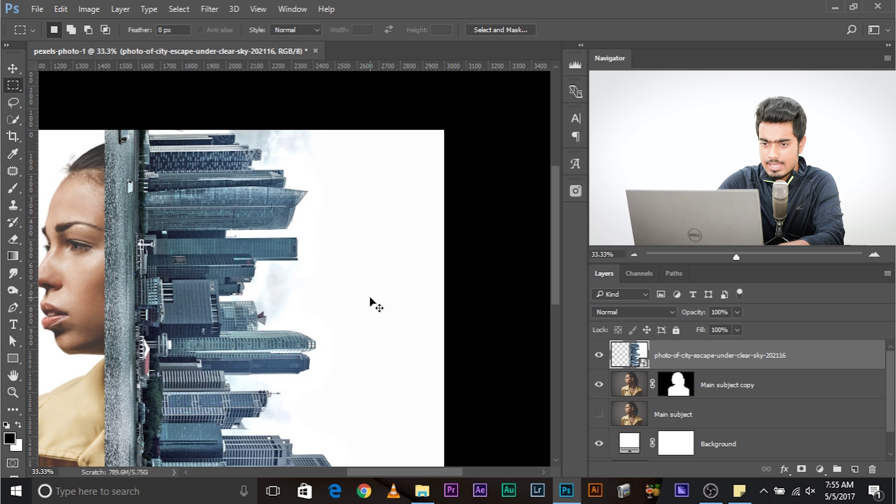
- Open Select and Mask on the skyline layer at 31% Onion Skin transparency, and select the sky beyond the buildings with Quick Selection
key(ctrl+minus)
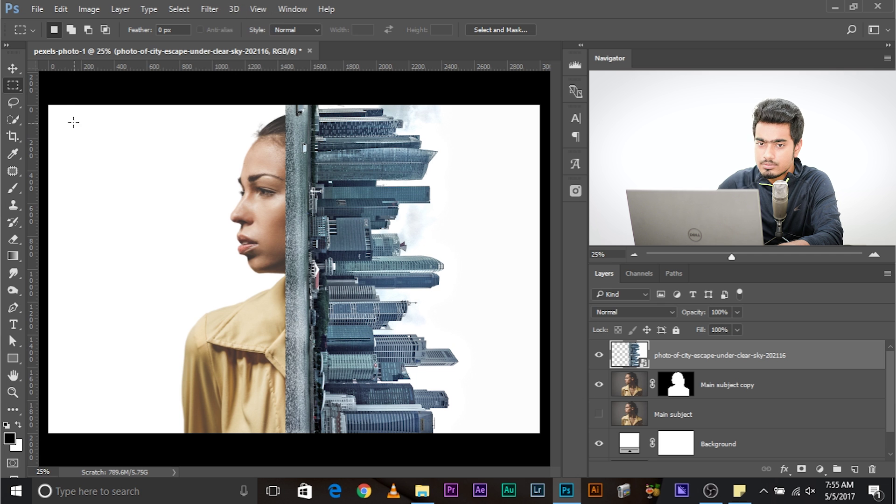
click(483, 32)
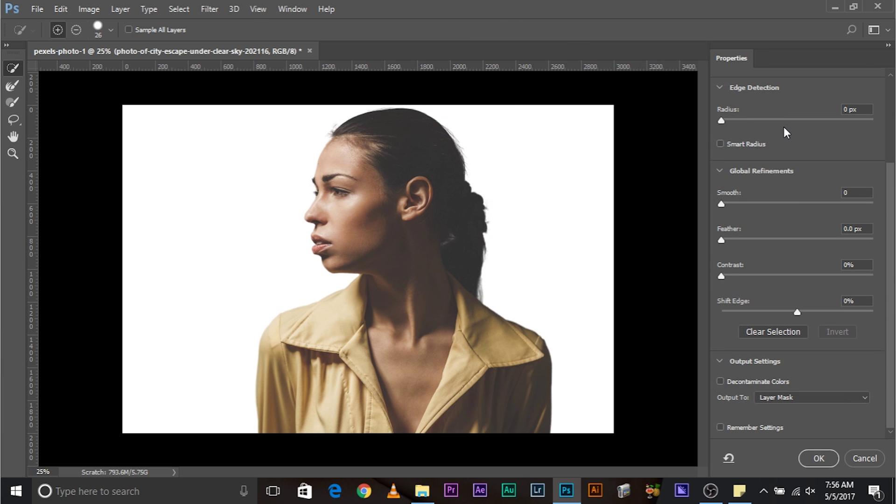
scroll(784, 127, up, 3)
click(768, 158)
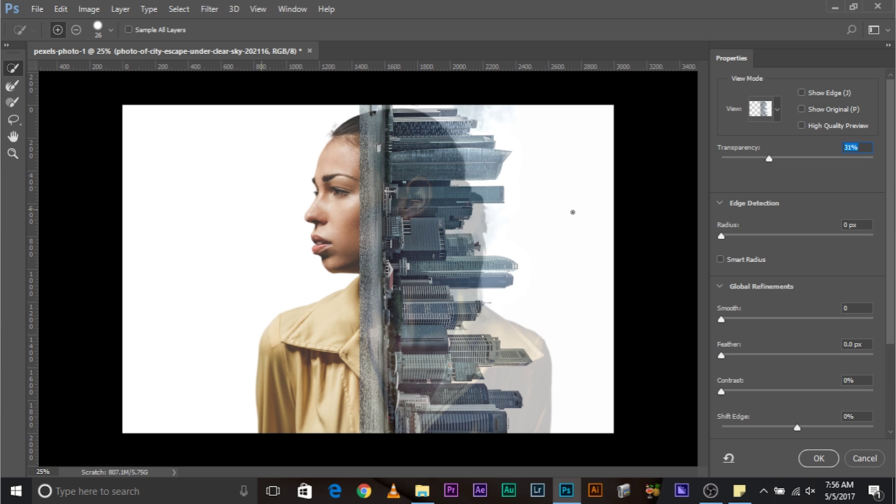
drag(541, 175, 549, 169)
drag(531, 121, 548, 159)
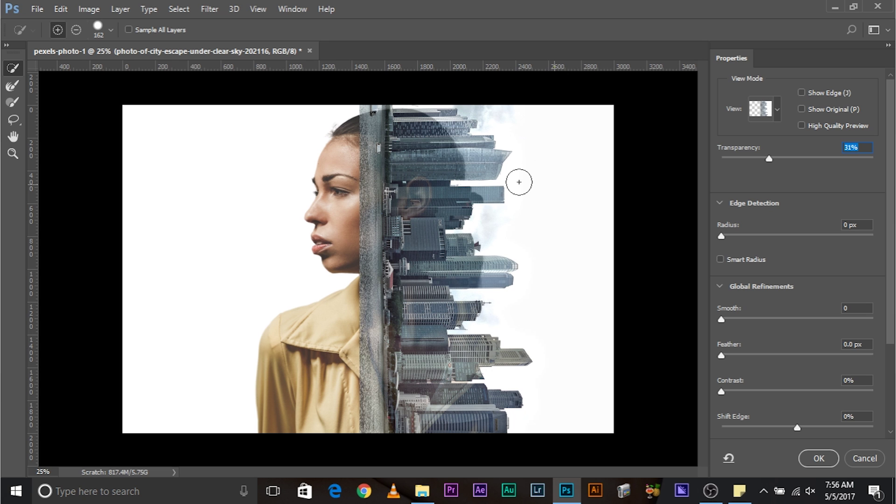
- Change the Select and Mask view to On Black with 88% opacity
click(766, 110)
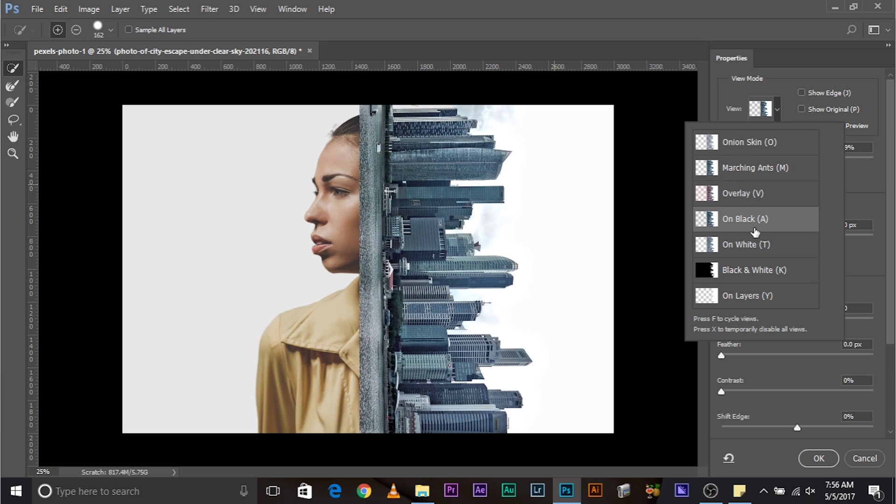
click(832, 208)
drag(744, 157, 849, 157)
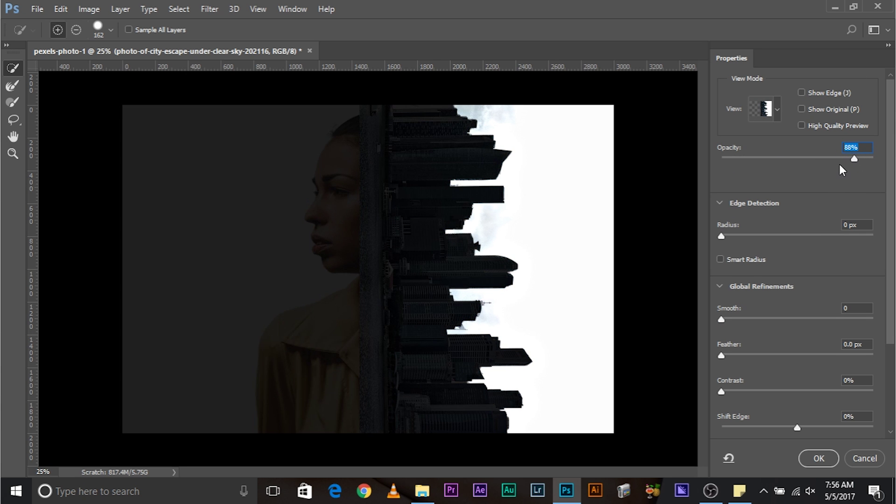
- Add the narrow strip of sky between the lower buildings to the selection with a 4 px Quick Selection brush
key(ctrl+plus)
key(ctrl+plus)
key(ctrl+plus)
key(ctrl+plus)
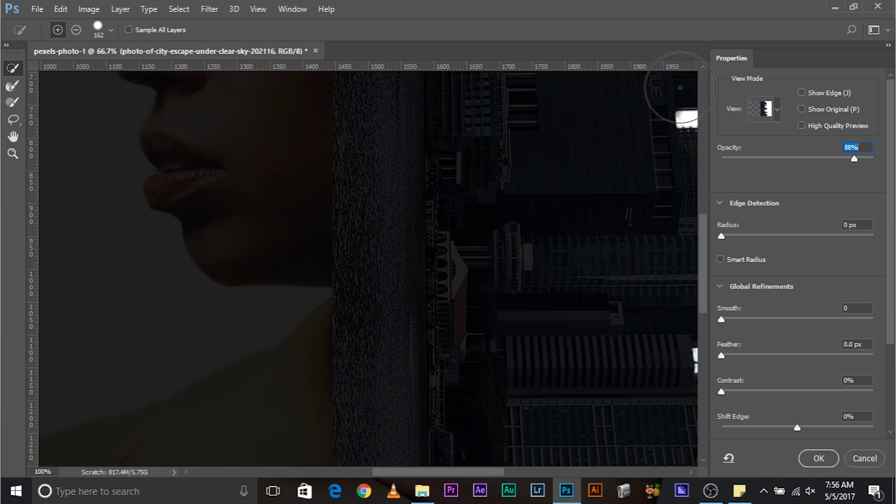
drag(599, 183, 304, 40)
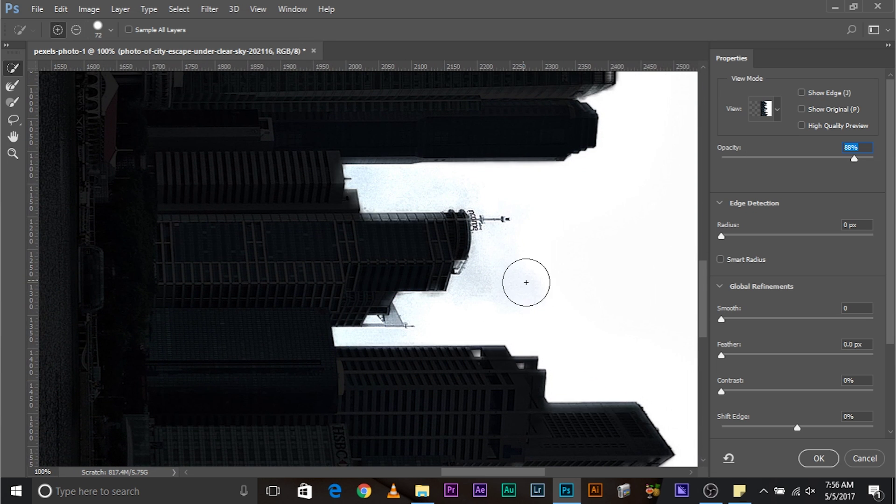
mouse_move(619, 216)
mouse_down()
mouse_move(455, 106)
mouse_move(457, 186)
mouse_up()
drag(420, 220, 397, 218)
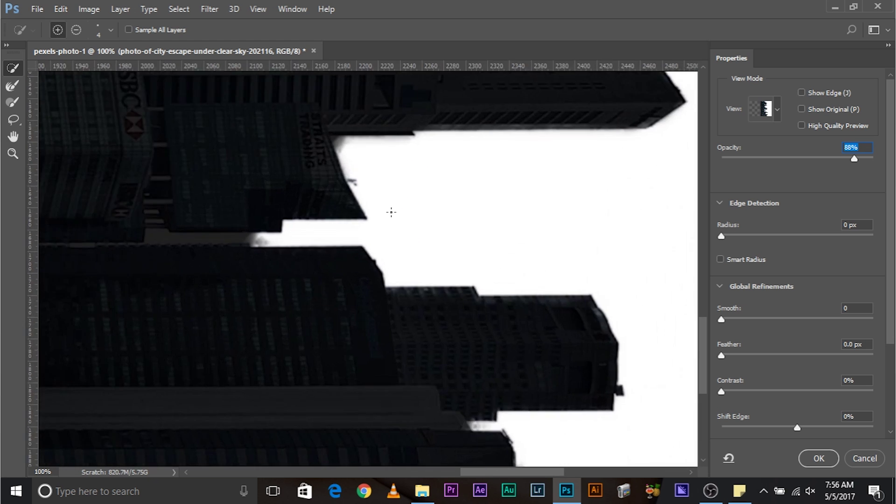
scroll(391, 212, up, 2)
mouse_move(171, 263)
mouse_down()
mouse_move(540, 250)
mouse_move(575, 315)
mouse_up()
drag(399, 268, 574, 271)
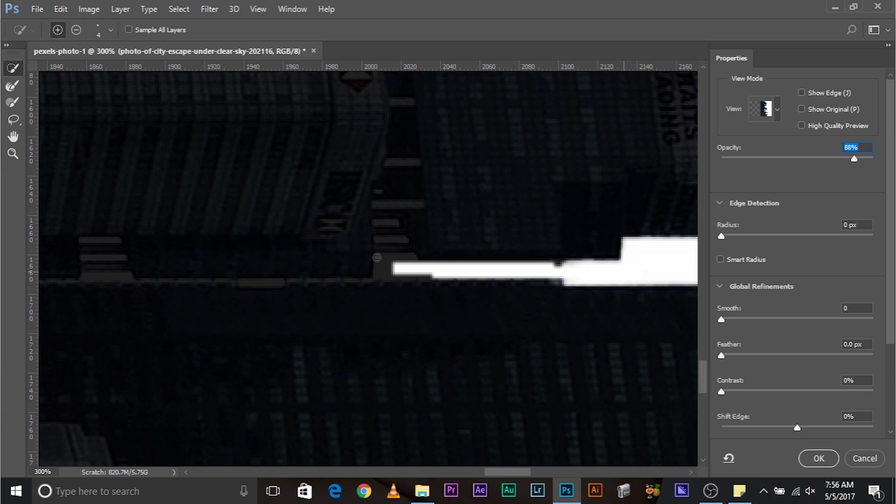
drag(539, 272, 323, 76)
- Examine the selection boundary along the lower, middle and upper buildings of the skyline
key(ctrl+minus)
key(ctrl+minus)
key(ctrl+minus)
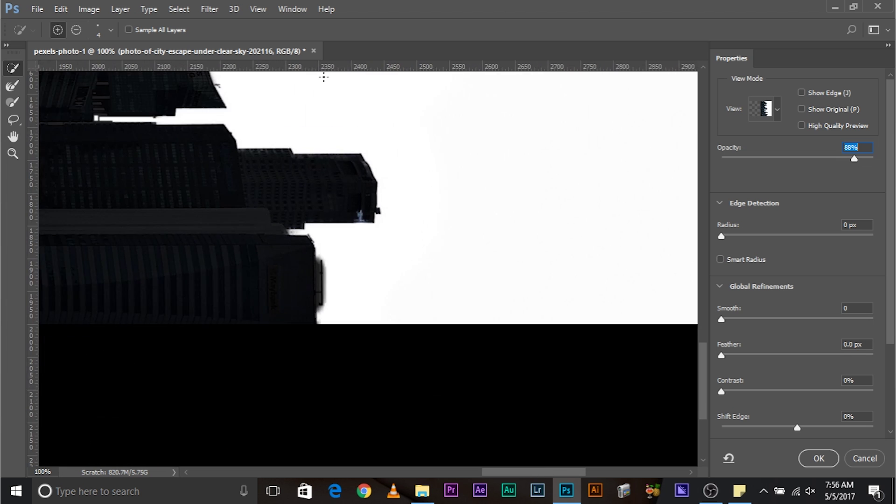
drag(371, 125, 486, 336)
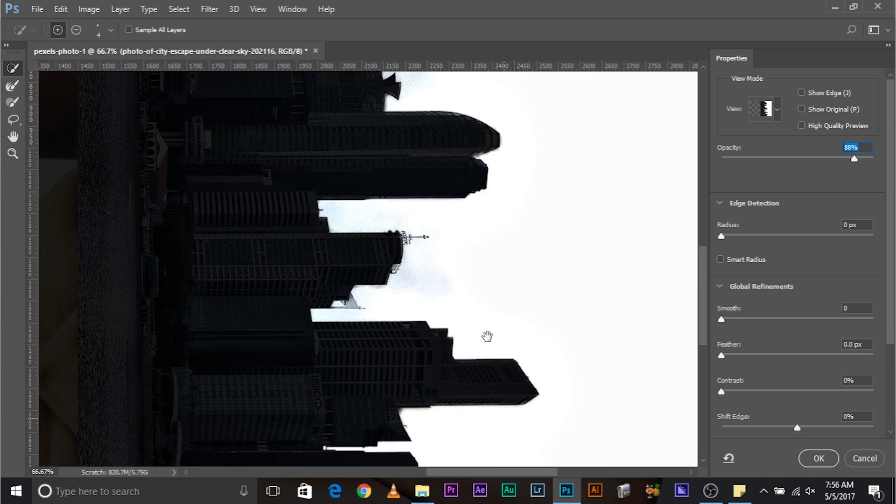
mouse_move(435, 279)
mouse_down()
mouse_move(445, 280)
mouse_move(432, 280)
mouse_up()
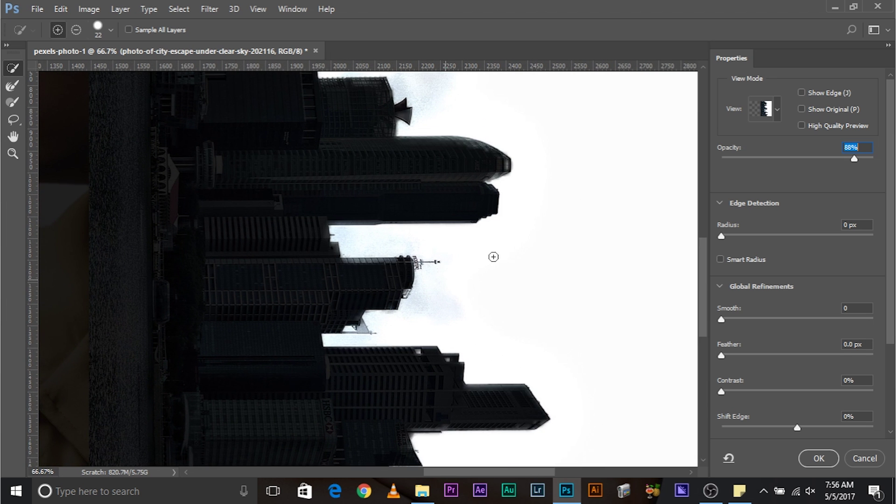
drag(496, 230, 457, 369)
drag(402, 202, 422, 362)
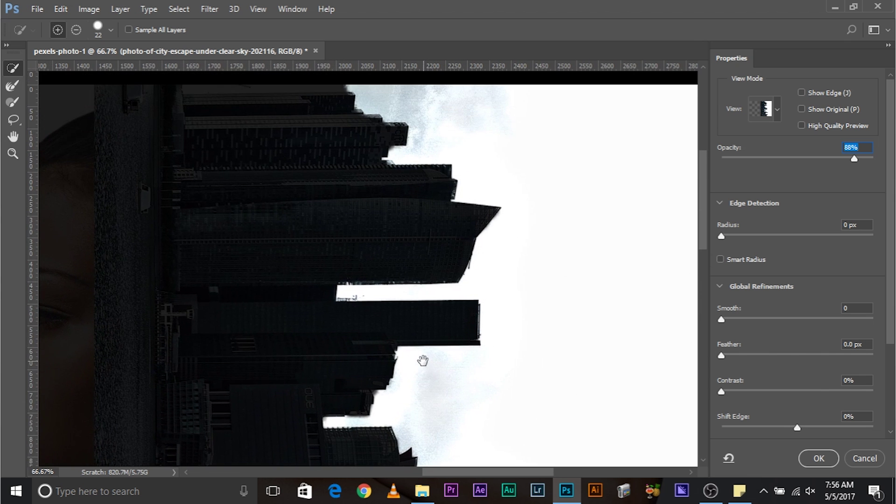
drag(428, 274, 470, 315)
drag(535, 335, 513, 321)
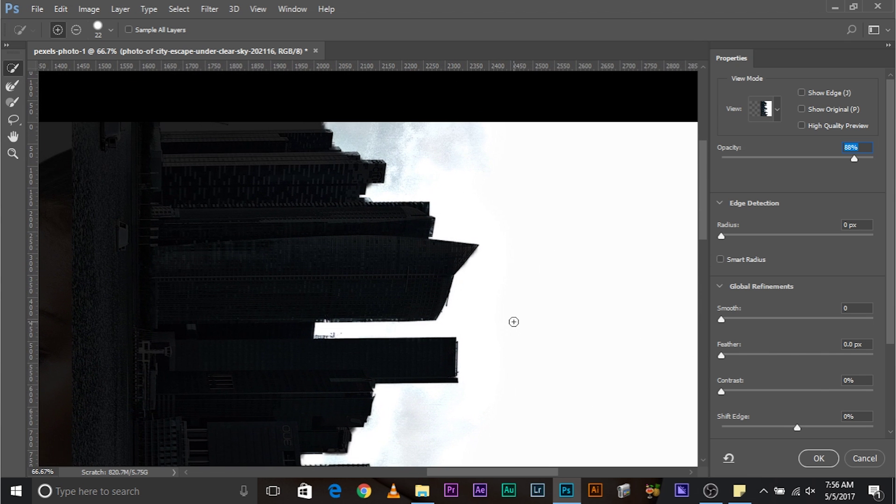
- Refine the selection edge in the notch between the uppermost buildings, just below the Citi sign, with the Refine Edge Brush
key(ctrl+plus)
key(ctrl+plus)
drag(379, 165, 407, 413)
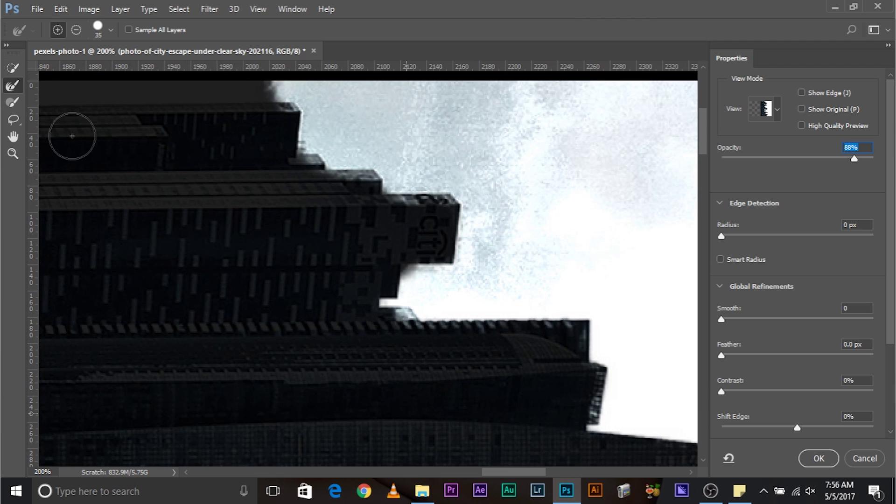
drag(377, 306, 374, 306)
click(401, 311)
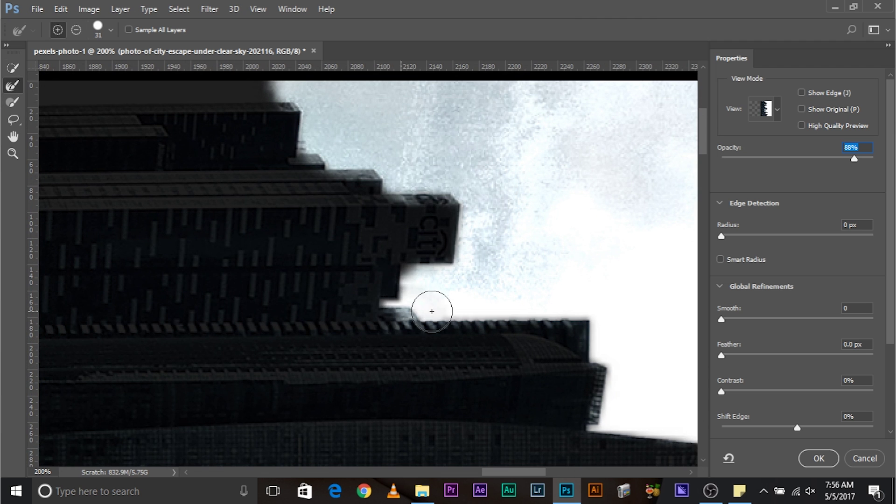
drag(332, 171, 329, 301)
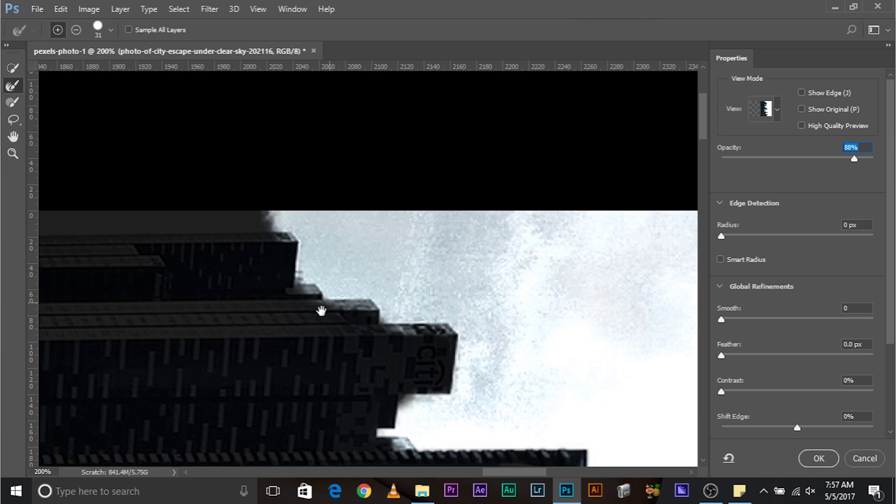
mouse_move(278, 213)
mouse_down()
mouse_move(591, 284)
mouse_move(696, 257)
mouse_move(591, 239)
mouse_move(560, 214)
mouse_up()
- Refine the selection edges around the OUE tower and the sky gap above the gridded building with a 31 px Refine Edge Brush
drag(519, 321, 380, 208)
drag(463, 405, 279, 108)
drag(411, 328, 458, 156)
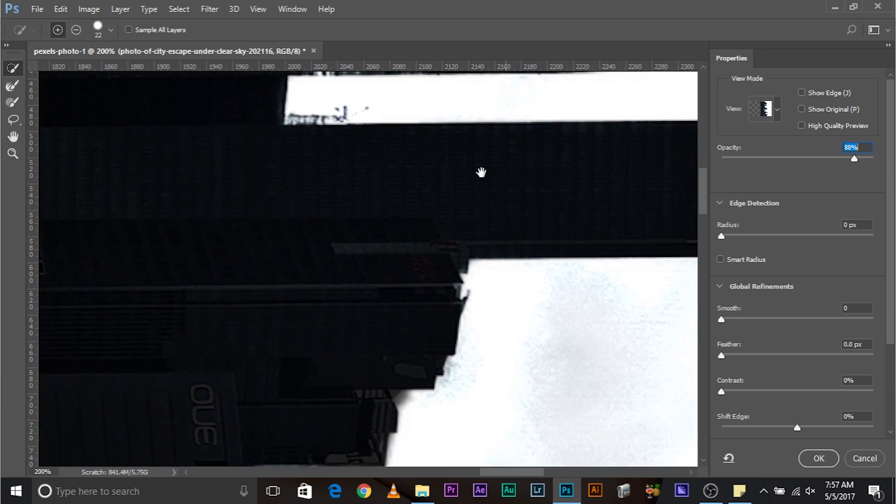
click(13, 86)
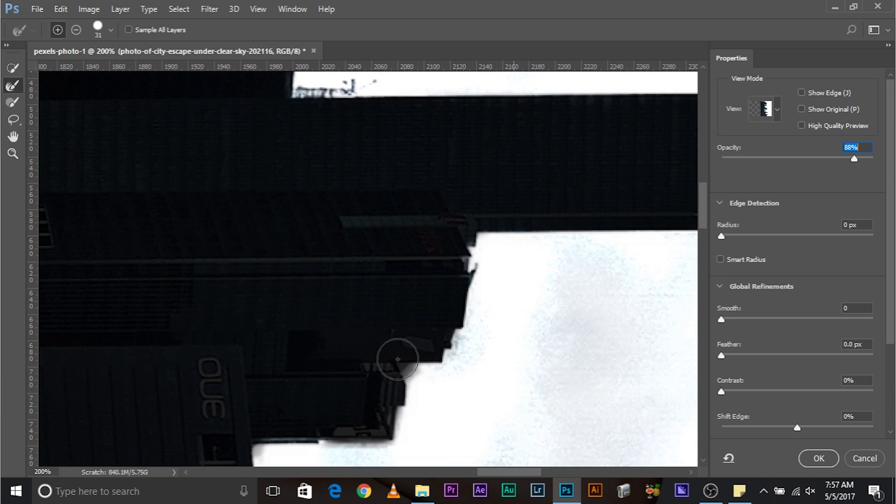
mouse_move(411, 369)
mouse_down()
mouse_move(392, 360)
mouse_move(373, 366)
mouse_up()
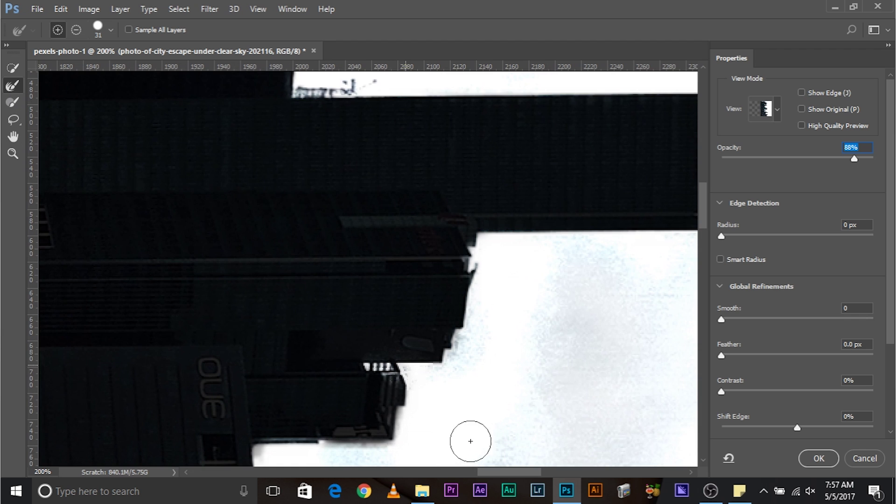
drag(470, 441, 440, 206)
mouse_move(190, 162)
mouse_down()
mouse_move(244, 172)
mouse_move(210, 166)
mouse_up()
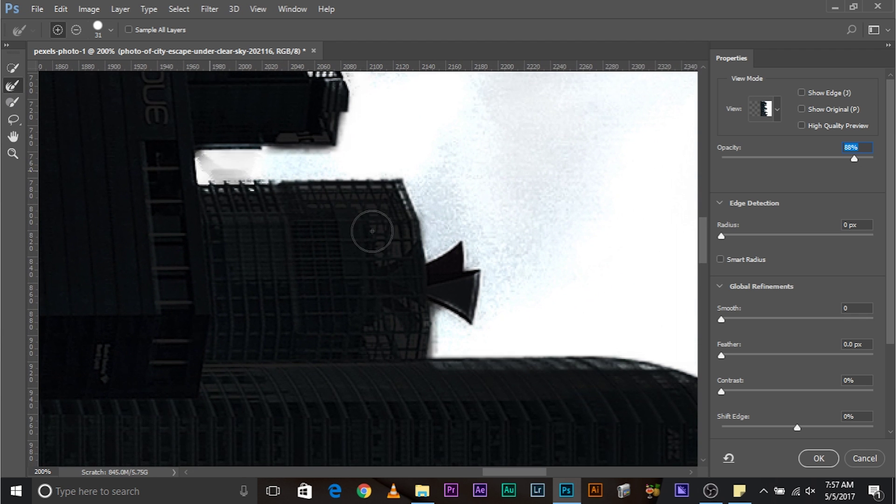
- Refine the selection edge around the triangular roof structure beneath the antenna-topped tower with the 31 px Refine Edge Brush
drag(395, 295, 208, 97)
drag(402, 360, 577, 183)
drag(417, 336, 440, 116)
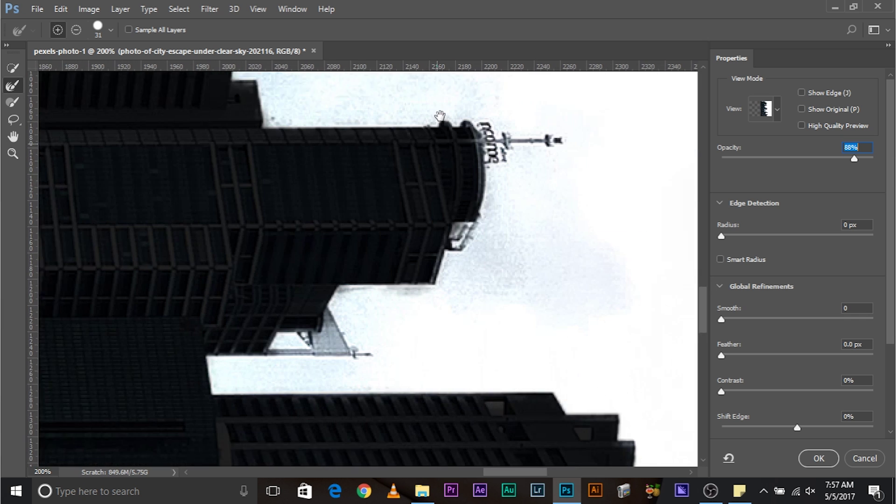
drag(373, 248, 490, 129)
mouse_move(431, 230)
mouse_down()
mouse_move(470, 218)
mouse_move(440, 180)
mouse_move(456, 216)
mouse_move(376, 225)
mouse_up()
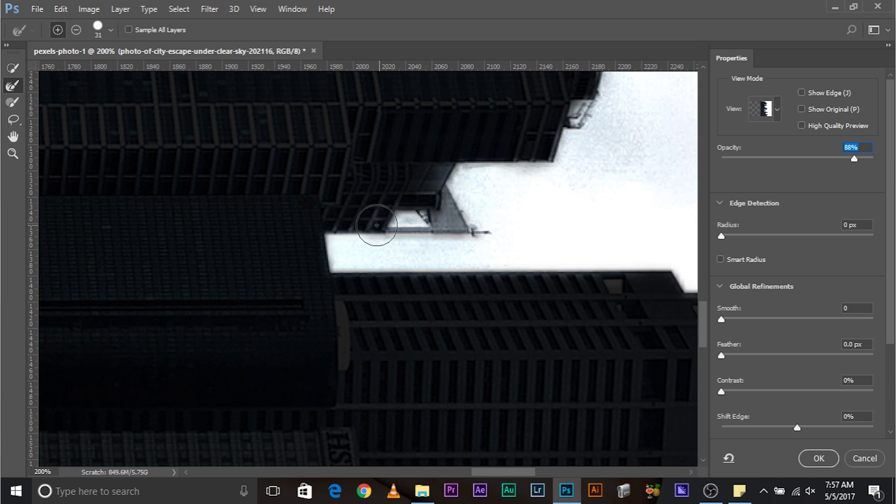
drag(467, 322, 458, 320)
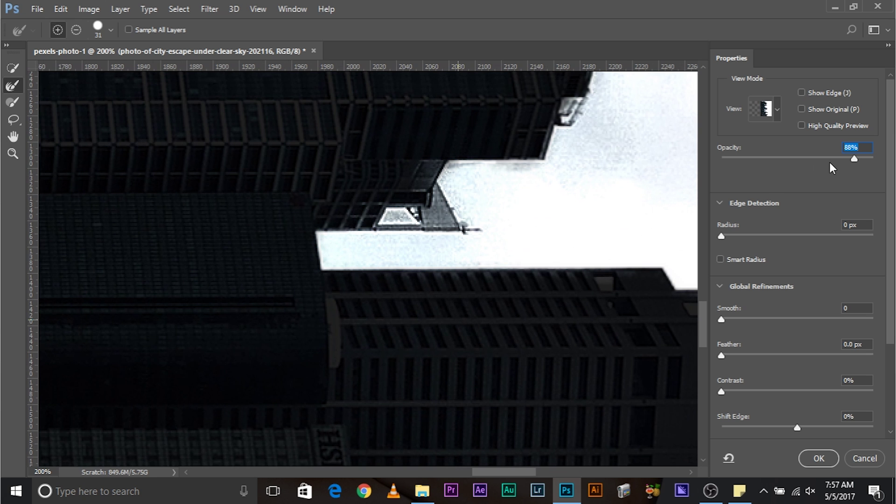
- Set the preview opacity to 100% and examine the selection boundary down to the lowest buildings in the image
drag(843, 158, 873, 158)
drag(329, 265, 231, 288)
drag(471, 337, 408, 336)
drag(447, 381, 288, 86)
drag(558, 141, 507, 54)
drag(283, 280, 312, 265)
drag(309, 155, 235, 160)
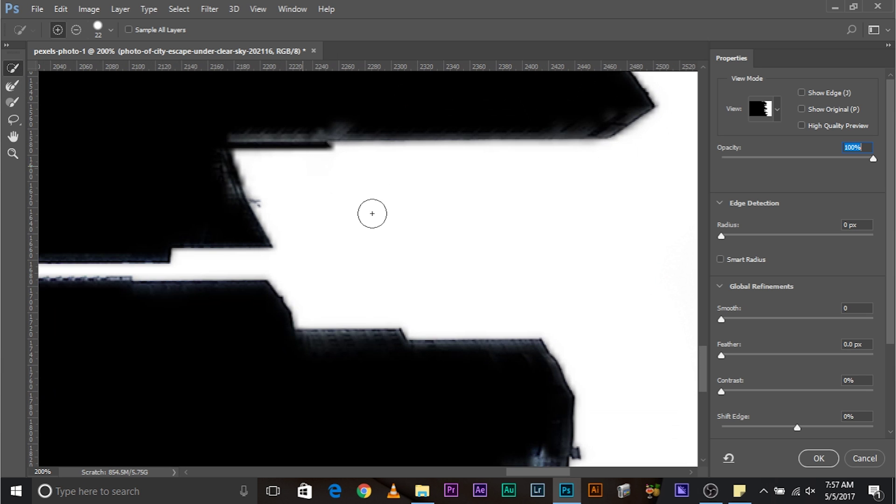
drag(418, 276, 294, 34)
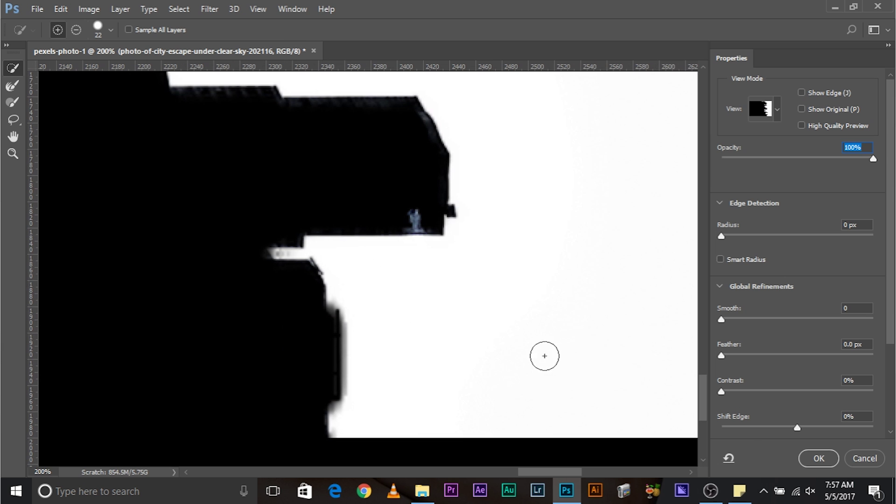
- Accept the Select and Mask result as the skyline layer's mask and invert that mask to show the buildings
click(827, 458)
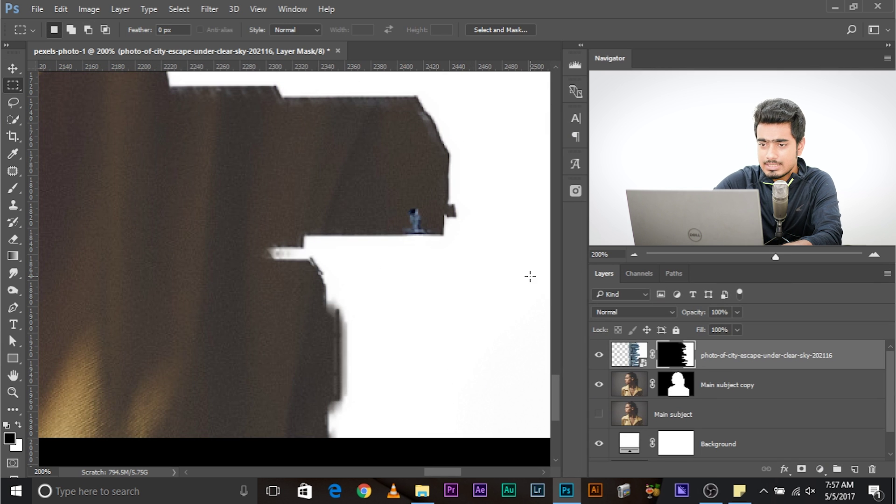
key(ctrl+minus)
key(ctrl+minus)
key(ctrl+minus)
key(ctrl+minus)
key(ctrl+minus)
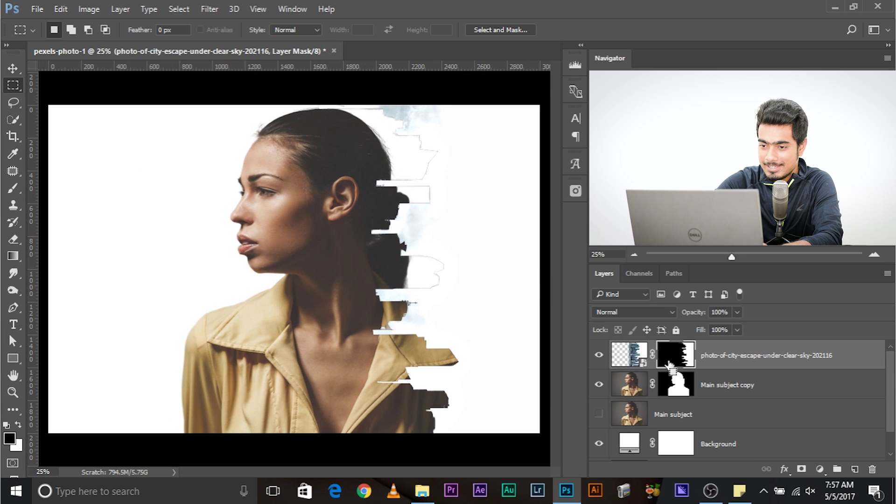
key(ctrl+i)
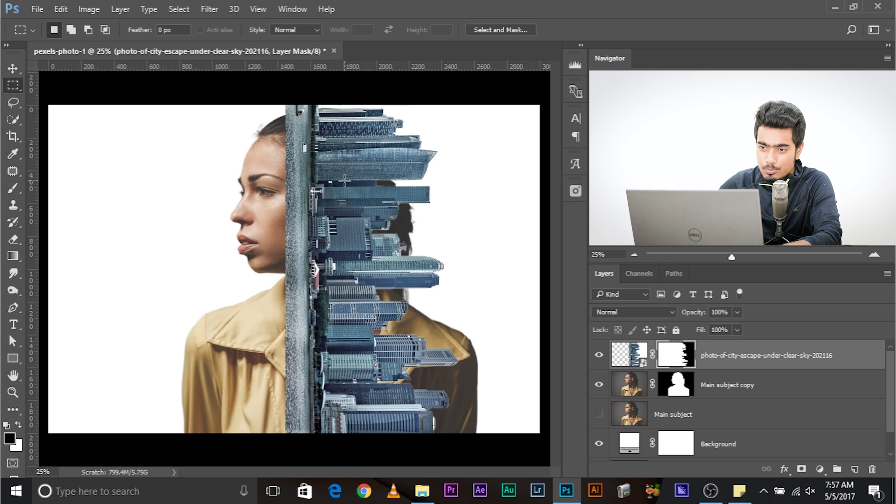
- Move the skyline layer left over the woman with Free Transform, to an X position of 2296 px
key(ctrl+t)
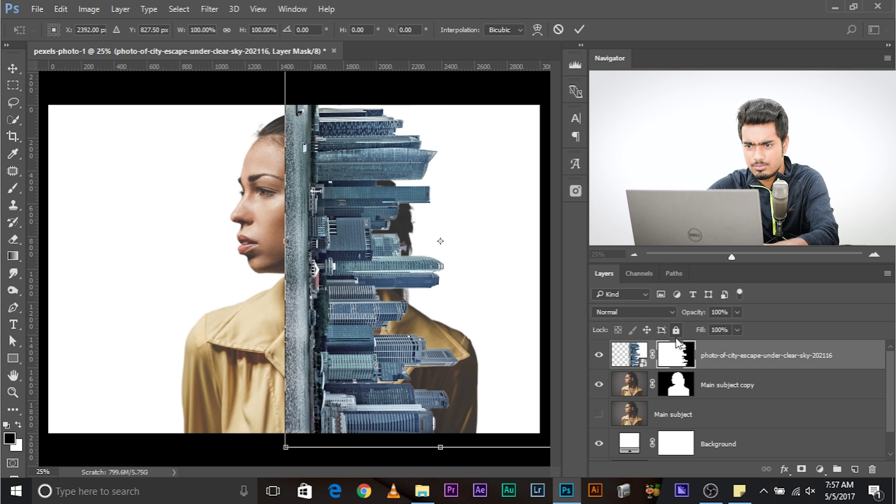
key(Left)
key(Left)
key(Left)
key(Left)
key(Left)
key(Left)
key(Left)
key(Left)
key(Left)
key(Left)
key(Left)
key(Left)
key(Left)
key(Left)
key(Left)
key(Left)
key(Left)
key(Left)
key(Left)
key(Left)
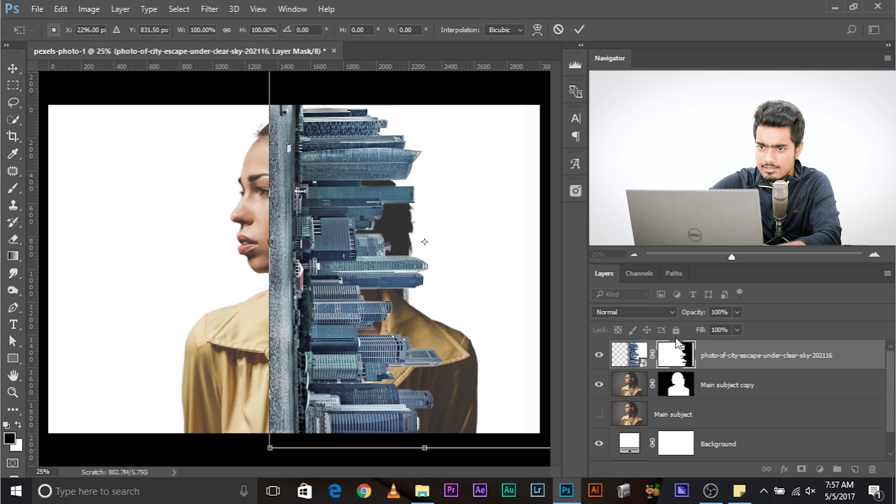
key(Return)
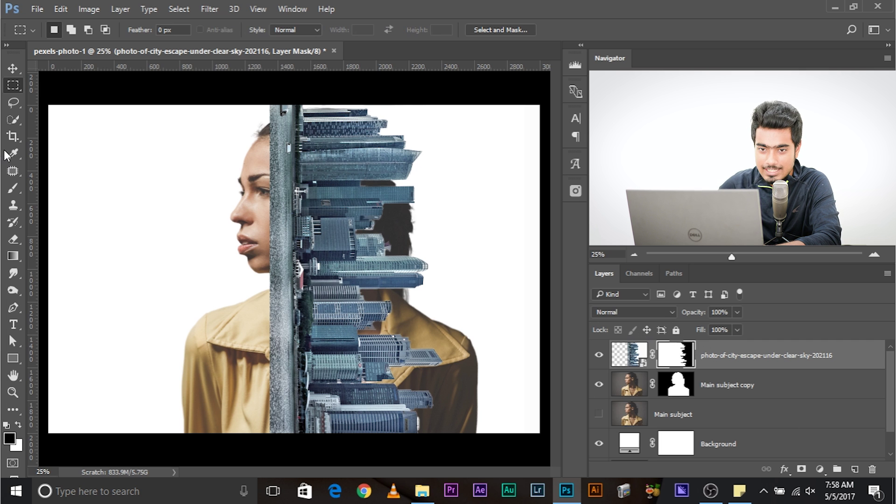
- Paint black on the skyline's mask with a soft 543 px brush at 40% flow to fade out the vertical ground strip
key(b)
drag(189, 314, 236, 319)
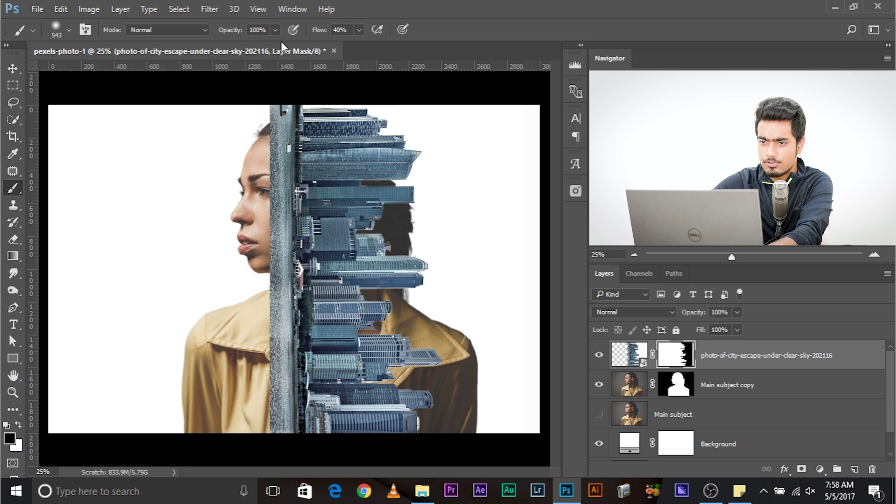
mouse_move(245, 141)
mouse_down()
mouse_move(265, 96)
mouse_move(258, 131)
mouse_move(272, 108)
mouse_move(279, 166)
mouse_move(265, 233)
mouse_move(263, 182)
mouse_move(281, 282)
mouse_move(274, 257)
mouse_move(271, 453)
mouse_move(254, 415)
mouse_move(253, 449)
mouse_up()
key(ctrl+z)
mouse_move(254, 413)
mouse_down()
mouse_move(260, 345)
mouse_move(241, 169)
mouse_move(242, 111)
mouse_move(256, 65)
mouse_move(268, 99)
mouse_move(255, 157)
mouse_up()
mouse_move(246, 248)
mouse_down()
mouse_move(267, 248)
mouse_move(272, 211)
mouse_move(267, 271)
mouse_move(282, 264)
mouse_move(267, 324)
mouse_up()
mouse_move(268, 395)
mouse_down()
mouse_move(272, 418)
mouse_move(359, 503)
mouse_up()
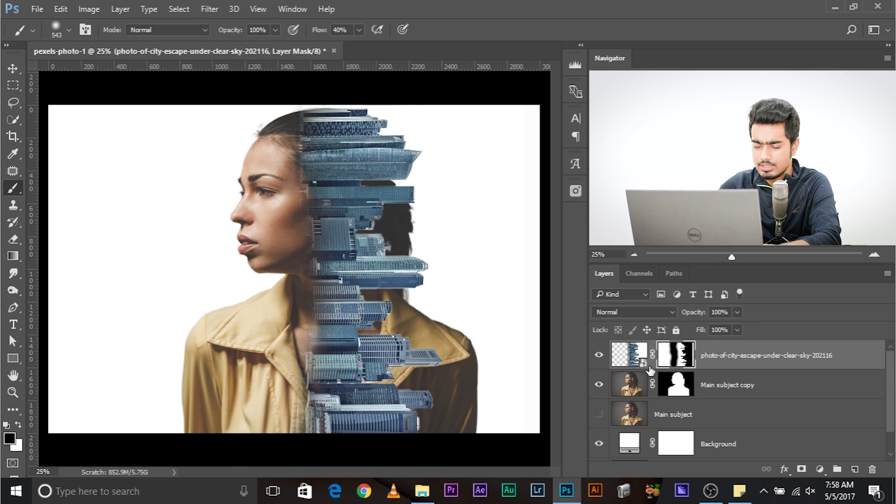
- Nudge the skyline layer further left with Free Transform so the towers cover more of the woman's head and chest
key(ctrl+t)
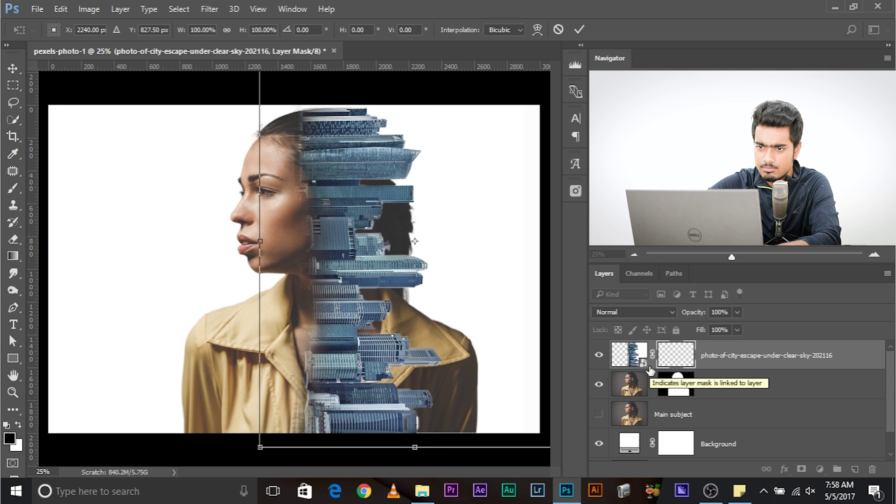
key(Left)
key(Left)
key(Left)
key(Left)
key(Left)
key(Left)
key(Left)
key(Left)
key(Left)
key(Left)
key(Left)
key(Left)
key(Left)
key(Left)
key(Left)
key(Left)
key(Left)
key(Left)
key(Left)
key(Left)
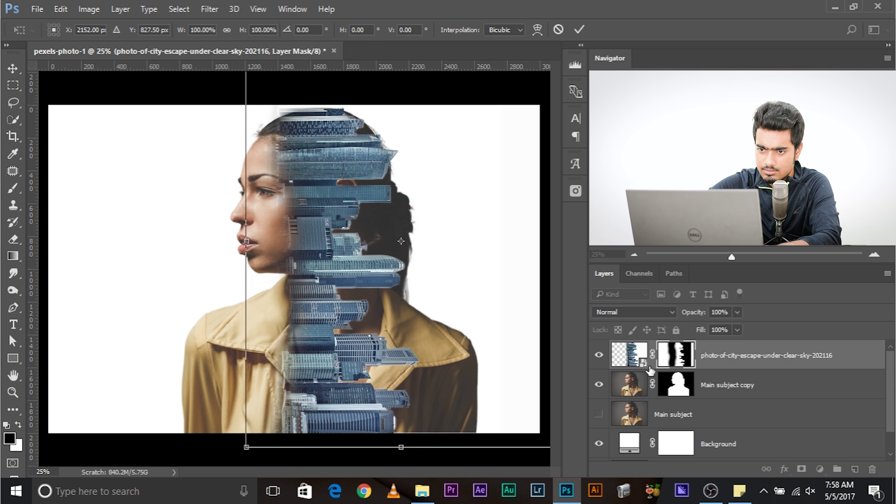
key(Right)
key(Right)
key(Right)
key(Right)
key(Right)
key(Right)
key(Right)
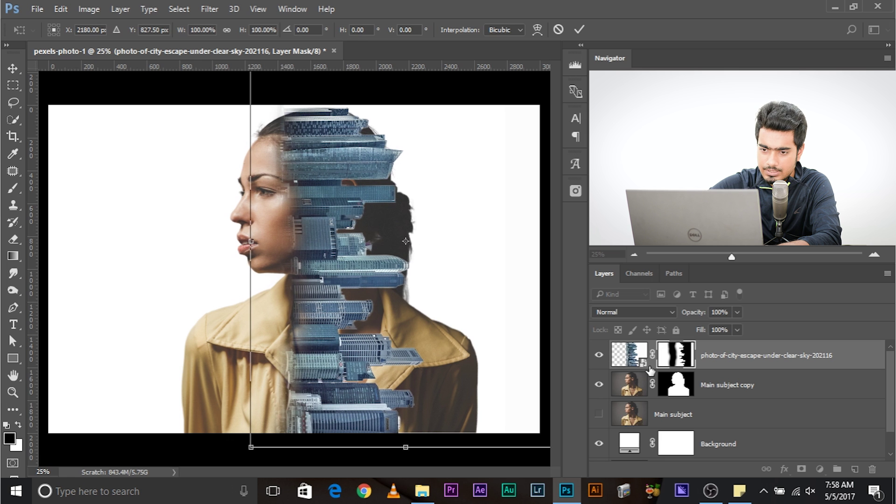
key(Left)
key(Left)
key(Right)
key(Right)
key(Right)
key(Right)
key(Right)
key(Right)
key(Right)
key(Return)
- Blend the skyline into the hair and forehead by painting black on its mask with a soft 253 px brush
key(ctrl+minus)
key(ctrl+plus)
key(ctrl+plus)
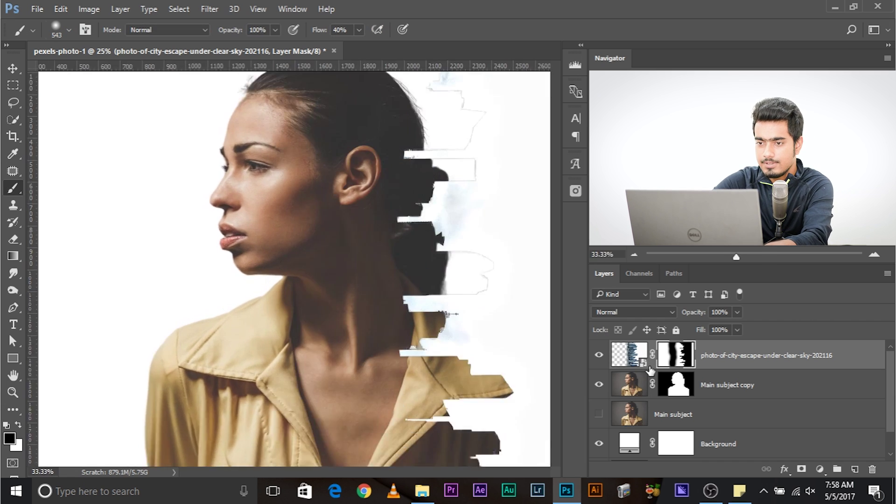
key(ctrl+plus)
key(ctrl+plus)
key(ctrl+plus)
drag(389, 315, 405, 390)
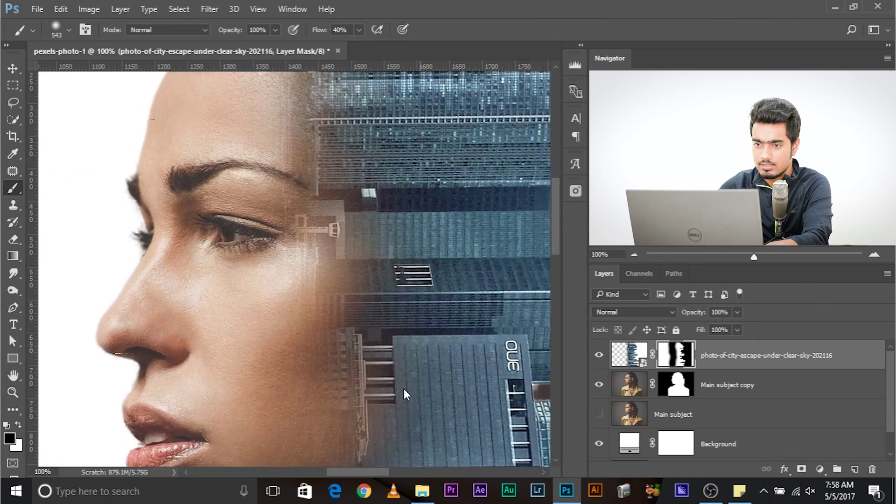
drag(351, 93, 338, 304)
drag(354, 198, 298, 216)
mouse_move(308, 286)
mouse_down()
mouse_move(274, 256)
mouse_move(177, 228)
mouse_up()
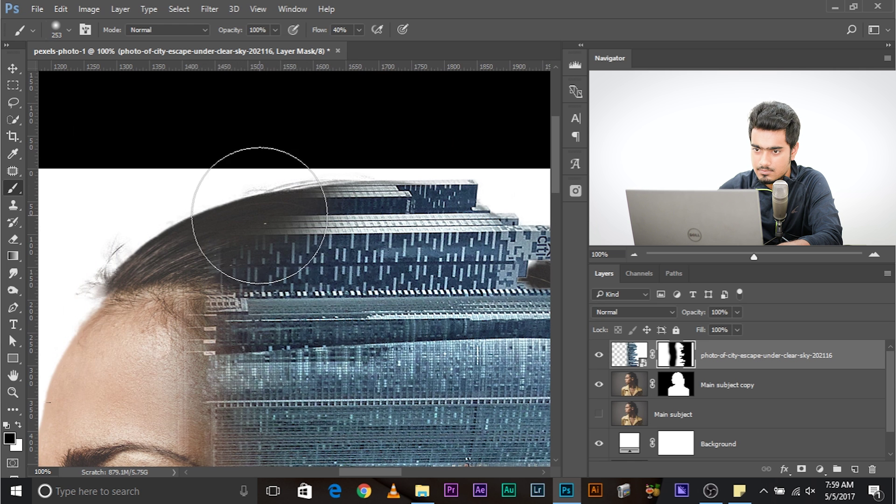
scroll(219, 252, down, 3)
drag(177, 267, 206, 268)
drag(237, 330, 228, 156)
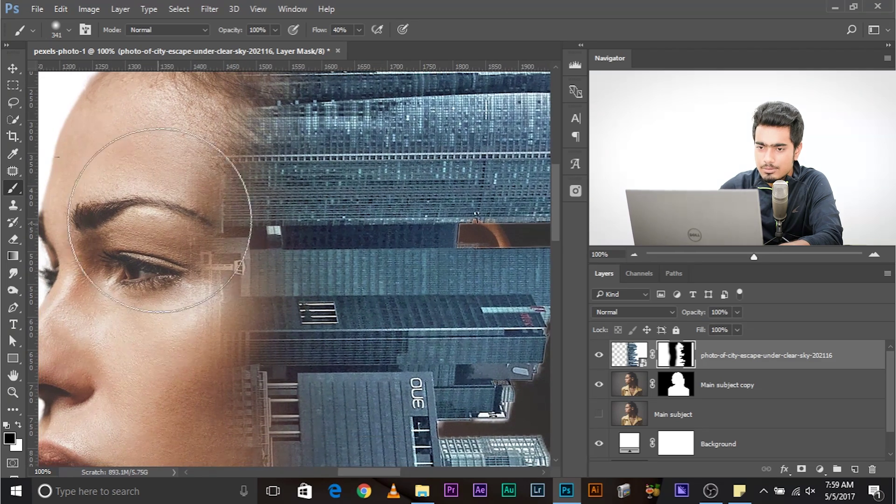
- Remove the building remnants over the jacket collar by painting black on the skyline's mask with a soft 341 px brush
drag(184, 364, 254, 105)
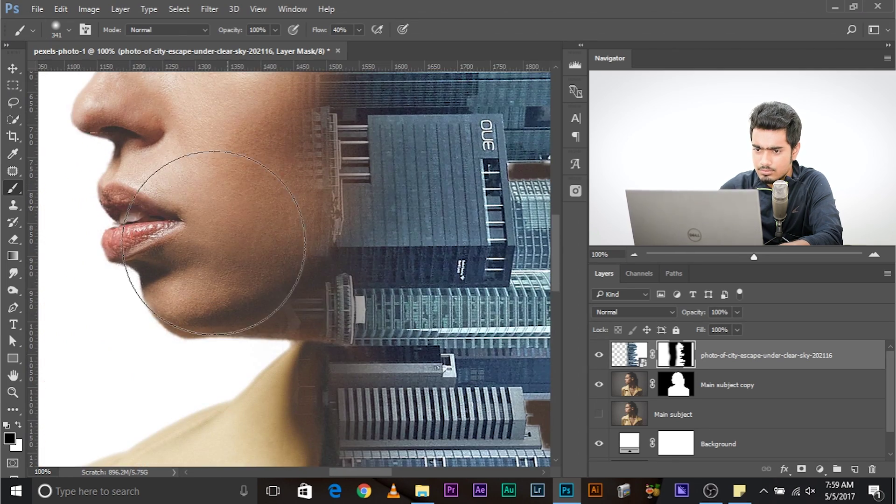
drag(218, 334, 184, 122)
drag(228, 340, 206, 55)
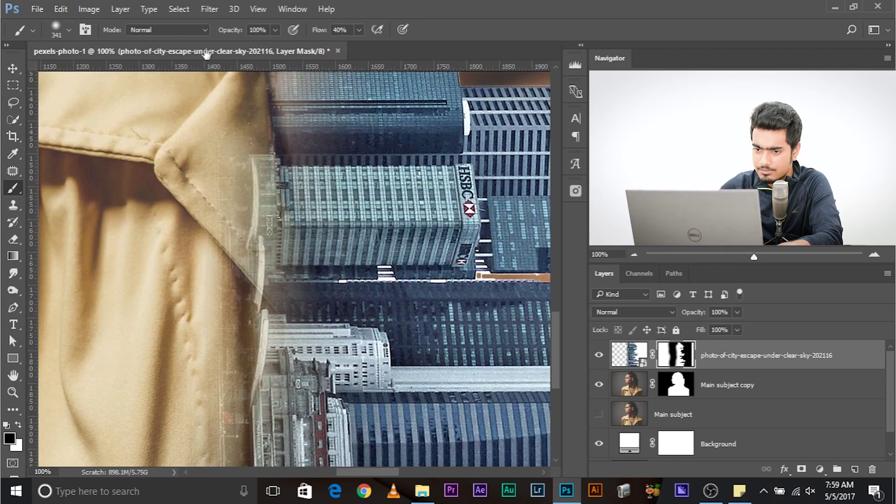
mouse_move(209, 277)
mouse_down()
mouse_move(242, 248)
mouse_move(283, 238)
mouse_move(270, 169)
mouse_move(244, 260)
mouse_move(256, 400)
mouse_move(288, 384)
mouse_move(283, 360)
mouse_up()
drag(324, 106, 306, 331)
drag(354, 243, 292, 276)
drag(285, 217, 245, 177)
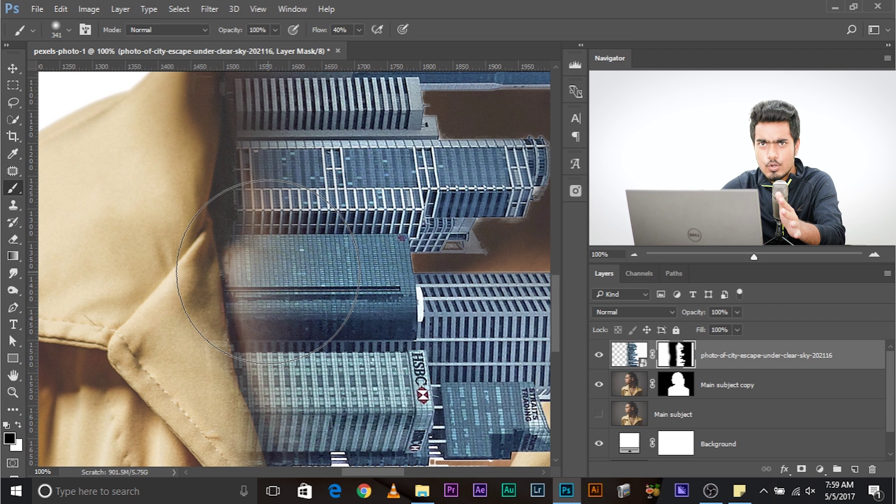
- Uncover the jacket's lapel down to the image's lower edge by painting black on the skyline's mask at 111 px
mouse_move(284, 290)
mouse_down()
mouse_move(297, 224)
mouse_move(184, 281)
mouse_up()
drag(246, 312, 242, 276)
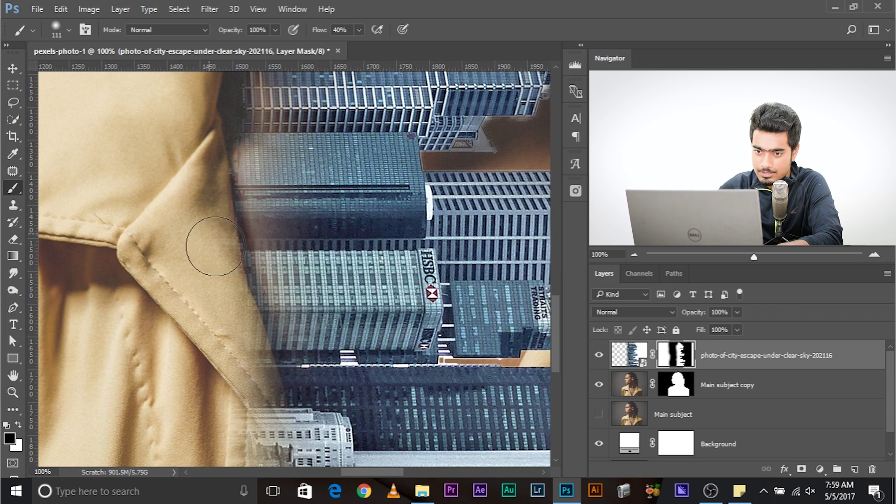
drag(249, 386, 230, 264)
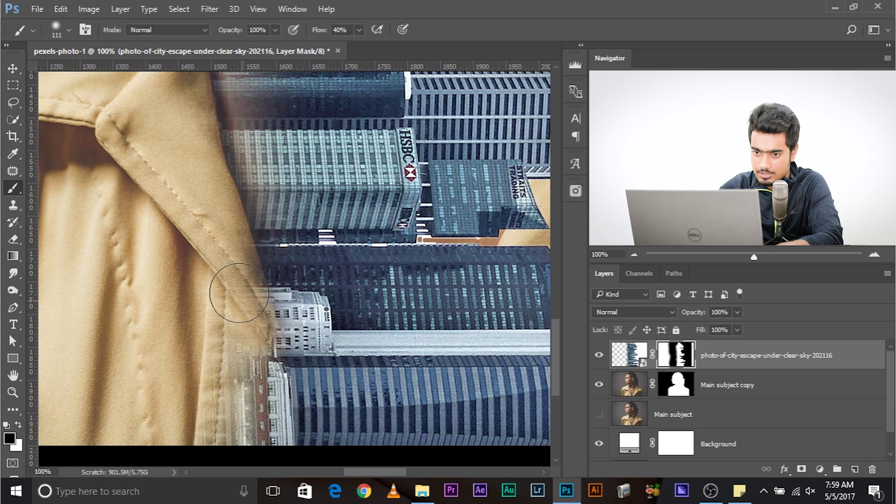
mouse_move(257, 346)
mouse_down()
mouse_move(262, 400)
mouse_move(280, 424)
mouse_move(268, 420)
mouse_up()
mouse_move(201, 381)
mouse_down()
mouse_move(200, 431)
mouse_move(186, 440)
mouse_up()
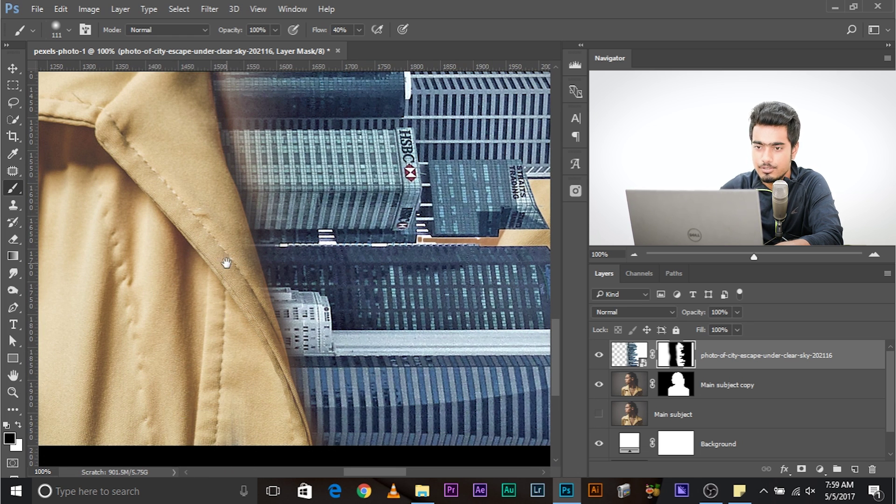
- Fade the building remnants beside the woman's chin and eye on the skyline's mask with the 111 px brush
drag(226, 262, 256, 390)
drag(236, 208, 266, 362)
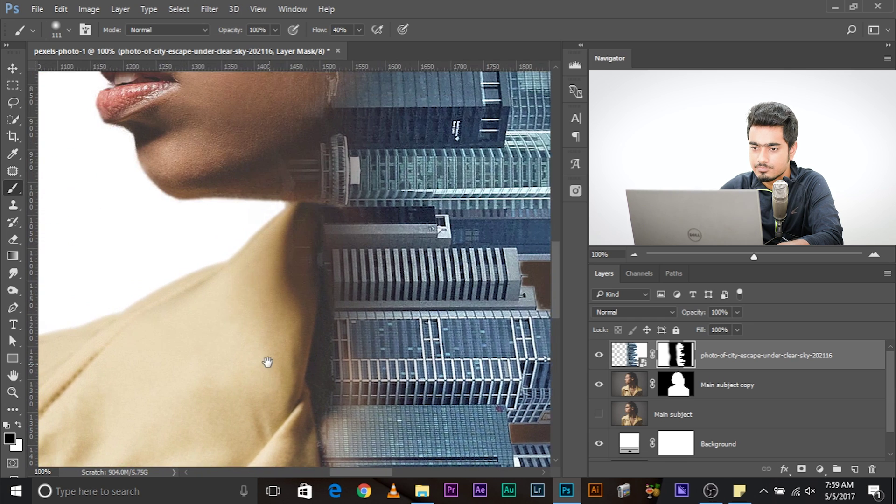
drag(255, 162, 250, 306)
drag(294, 198, 233, 443)
drag(257, 230, 332, 166)
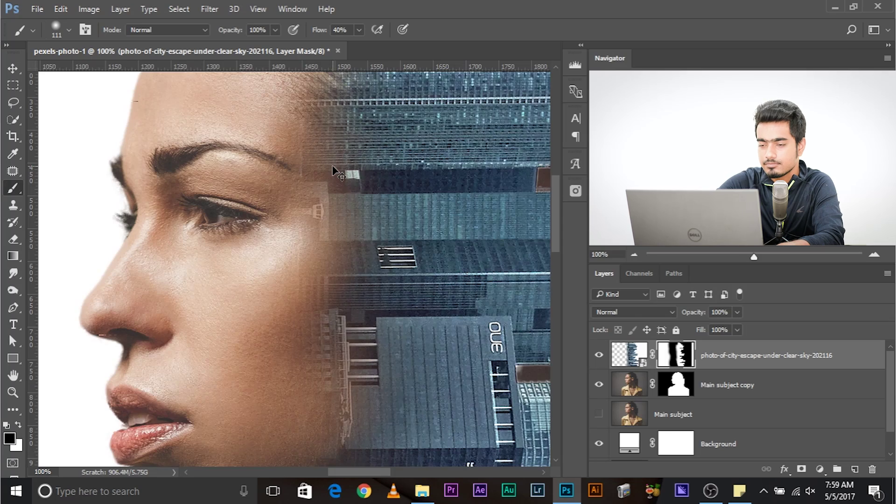
scroll(332, 166, down, 4)
scroll(332, 166, down, 1)
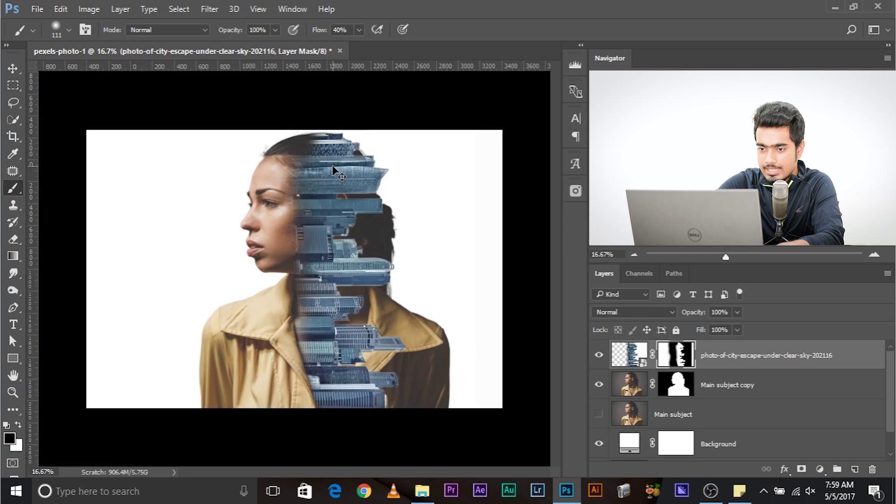
scroll(332, 166, up, 2)
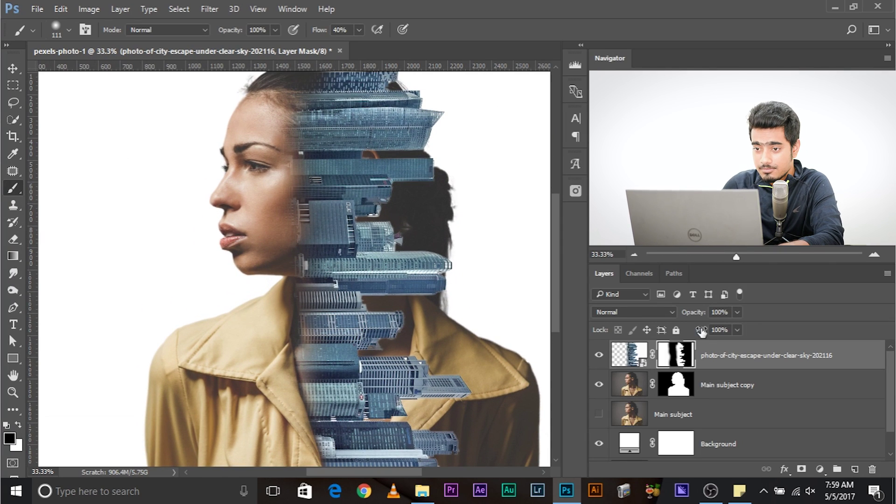
- Try hiding the hair behind the buildings by painting black on the Main subject copy mask with a 309 px brush, and undo the strokes
click(712, 380)
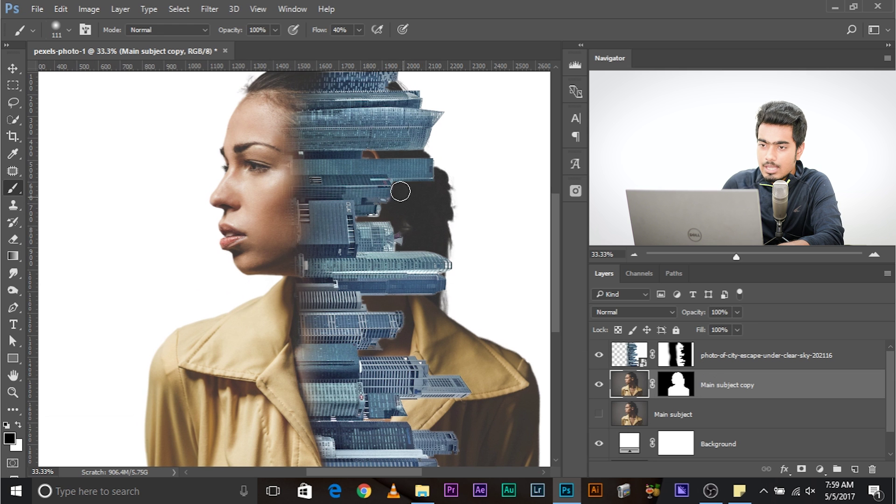
drag(392, 146, 405, 193)
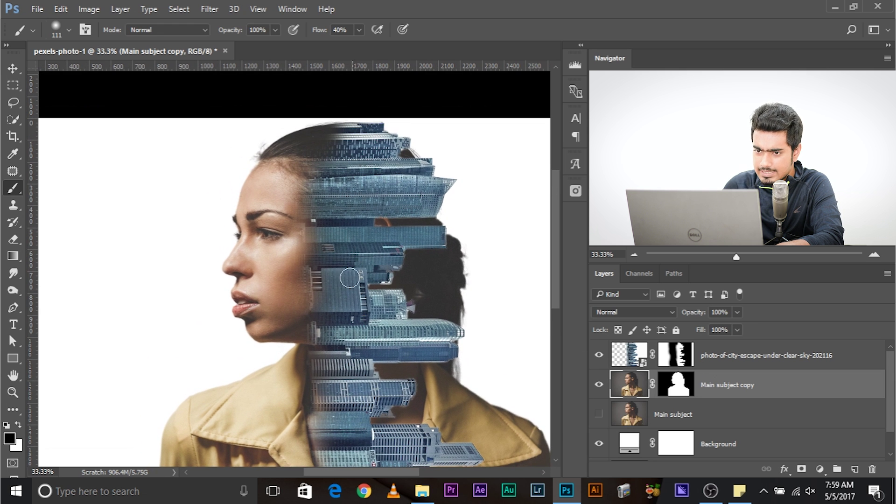
click(676, 387)
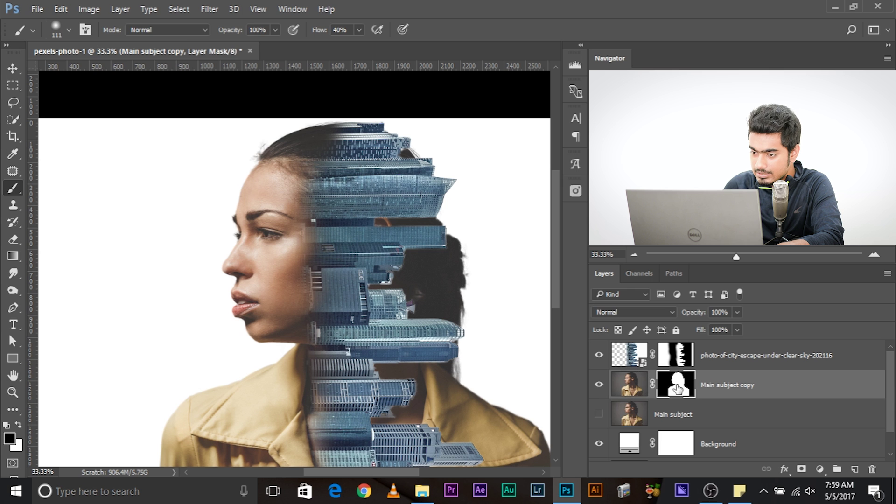
alt+right_click(136, 215)
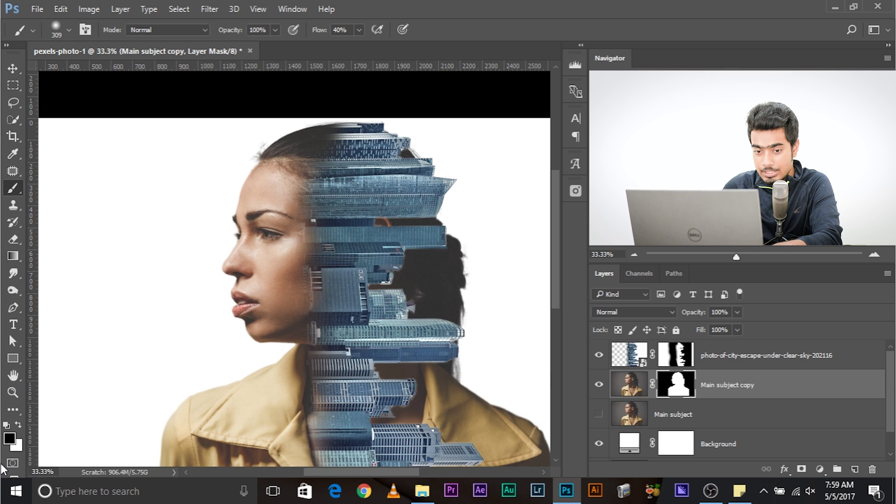
mouse_move(374, 235)
mouse_down()
mouse_move(425, 269)
mouse_move(445, 232)
mouse_move(454, 251)
mouse_move(450, 292)
mouse_move(411, 245)
mouse_move(392, 258)
mouse_move(416, 279)
mouse_up()
key(ctrl+z)
mouse_move(434, 321)
mouse_down()
mouse_move(378, 256)
mouse_move(404, 236)
mouse_move(422, 238)
mouse_move(454, 304)
mouse_move(452, 204)
mouse_move(430, 193)
mouse_move(392, 220)
mouse_move(437, 254)
mouse_up()
key(ctrl+alt+z)
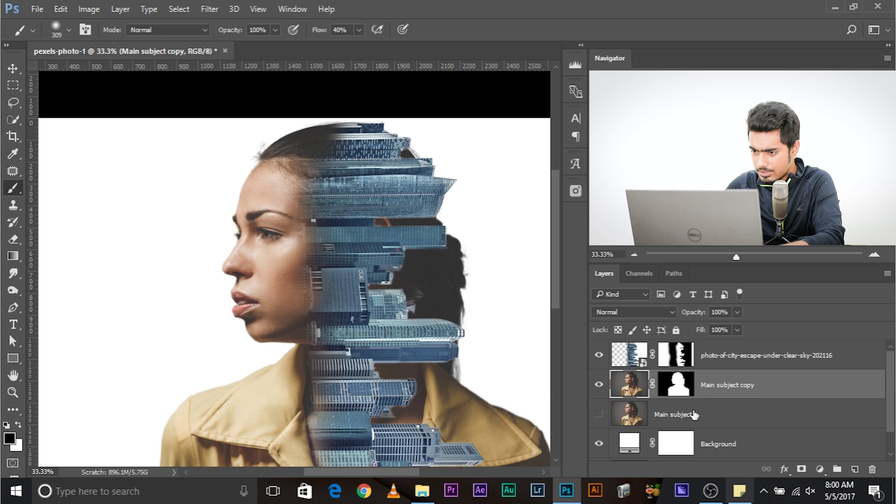
- Try erasing the dark hair bun beside the buildings on the Main subject copy's layer mask, and undo the strokes
drag(432, 336, 449, 312)
key(ctrl+z)
drag(428, 268, 433, 331)
key(ctrl+z)
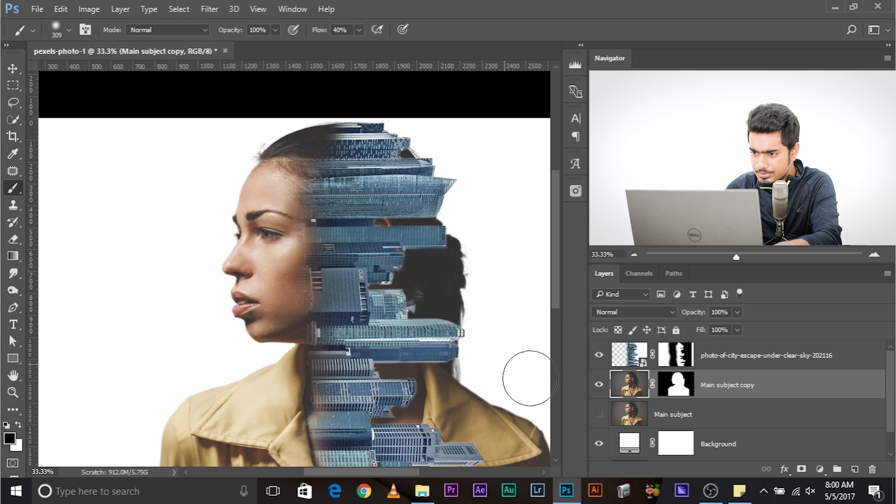
click(665, 386)
mouse_move(466, 261)
mouse_down()
mouse_move(448, 327)
mouse_move(401, 252)
mouse_move(382, 265)
mouse_move(381, 285)
mouse_up()
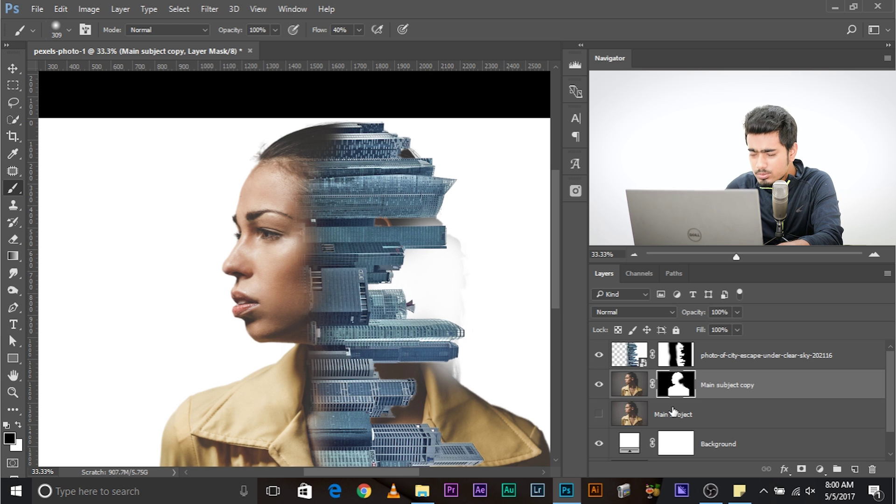
key(ctrl+z)
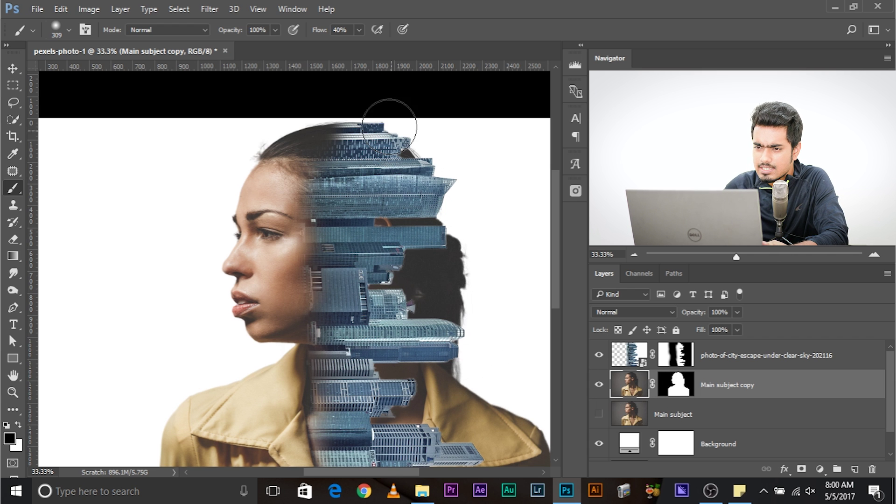
- Put the Main subject copy layer into its own group and add a white layer mask to the group
drag(457, 335, 420, 231)
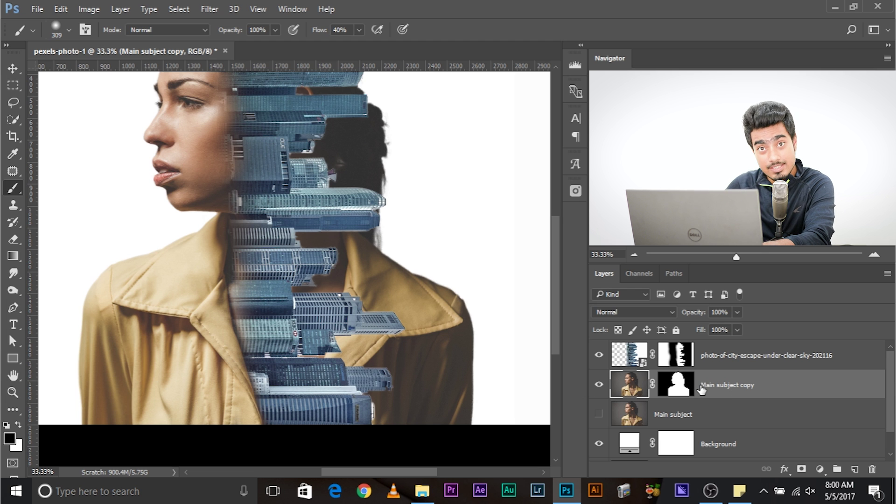
key(ctrl+g)
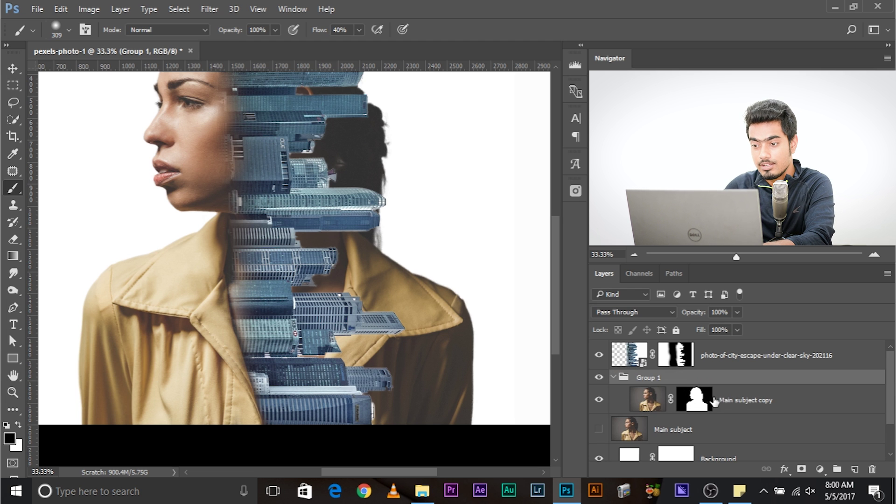
click(613, 378)
click(599, 377)
click(599, 377)
click(600, 377)
click(601, 378)
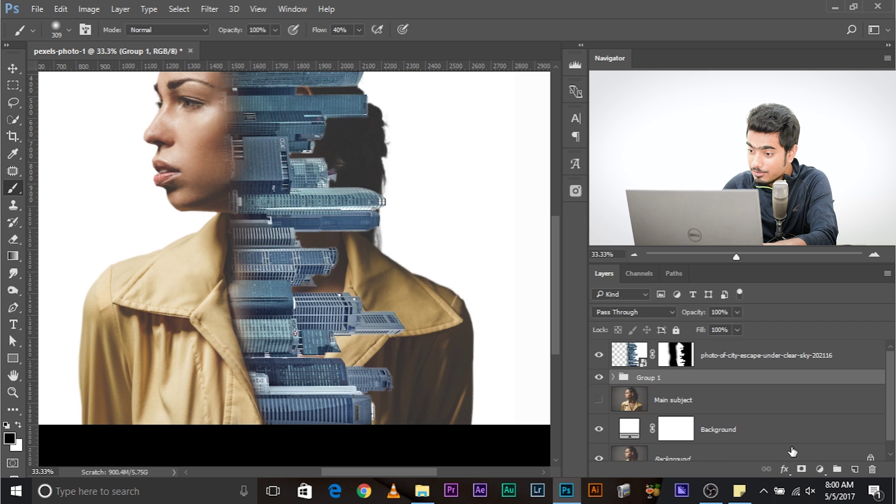
click(801, 469)
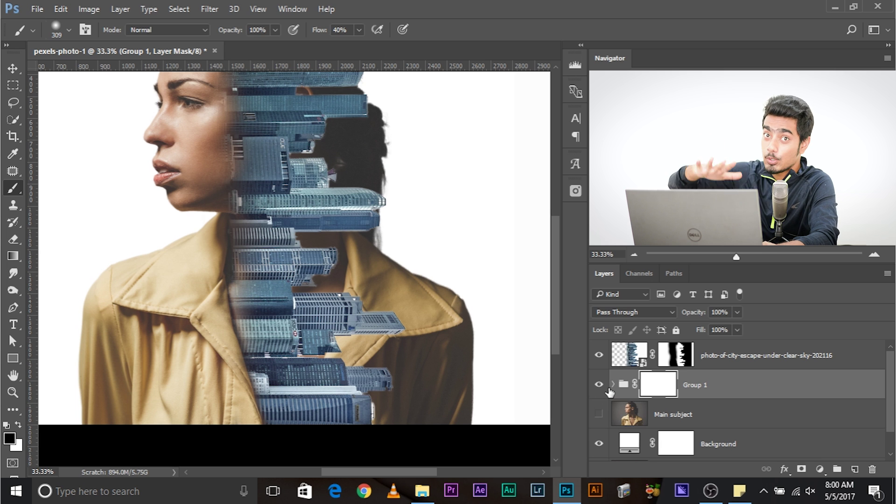
- Hide the woman's jacket, neck and hair behind the buildings by painting black on the group's mask with a 495 px brush
alt+right_click(303, 256)
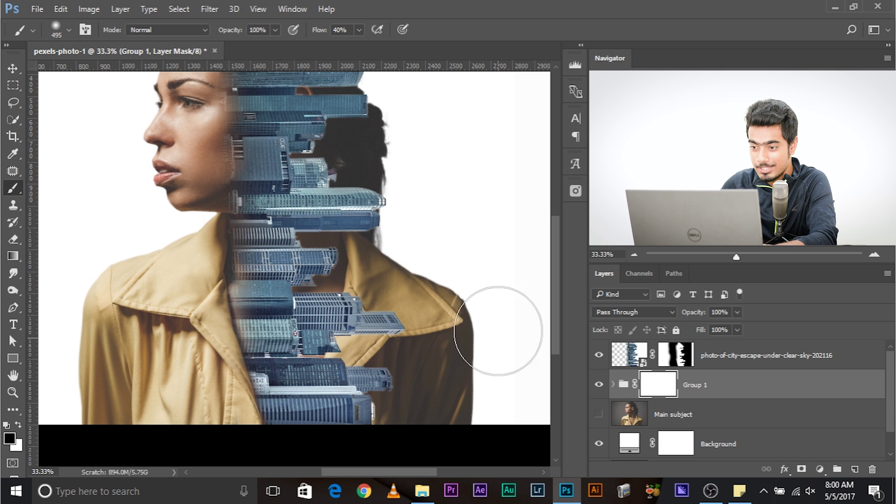
mouse_move(404, 282)
mouse_down()
mouse_move(426, 284)
mouse_move(514, 367)
mouse_up()
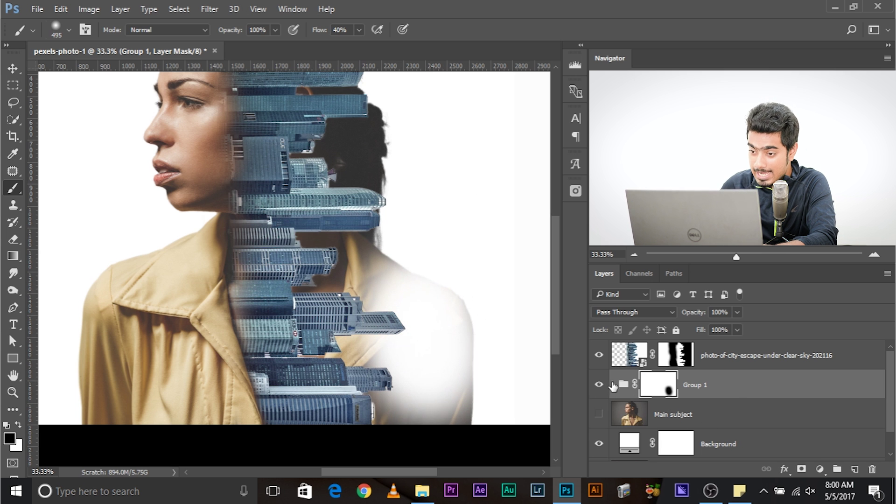
click(615, 386)
mouse_move(410, 269)
mouse_down()
mouse_move(356, 290)
mouse_move(330, 320)
mouse_move(358, 373)
mouse_move(436, 344)
mouse_move(454, 292)
mouse_move(372, 176)
mouse_move(405, 317)
mouse_move(390, 246)
mouse_move(359, 310)
mouse_move(460, 444)
mouse_up()
mouse_move(413, 296)
mouse_down()
mouse_move(369, 243)
mouse_move(371, 193)
mouse_move(376, 225)
mouse_move(363, 299)
mouse_up()
drag(425, 405, 352, 212)
mouse_move(370, 362)
mouse_down()
mouse_move(460, 370)
mouse_move(372, 350)
mouse_move(436, 313)
mouse_up()
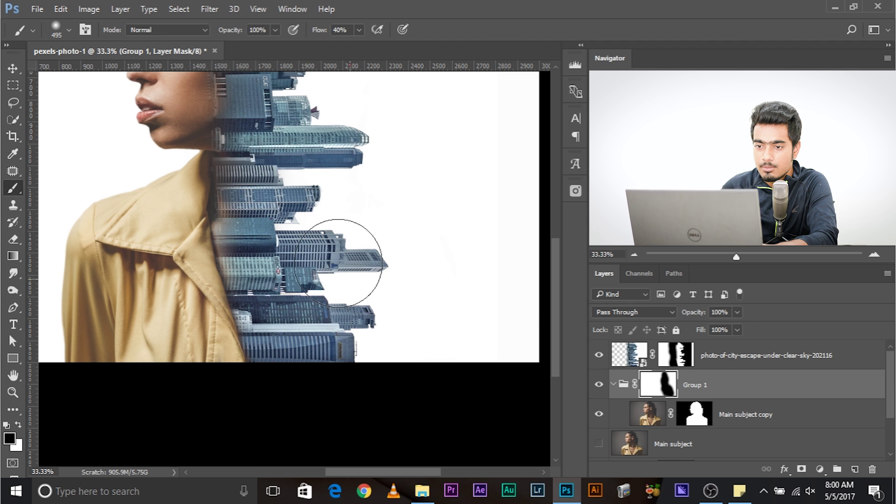
drag(336, 177, 378, 336)
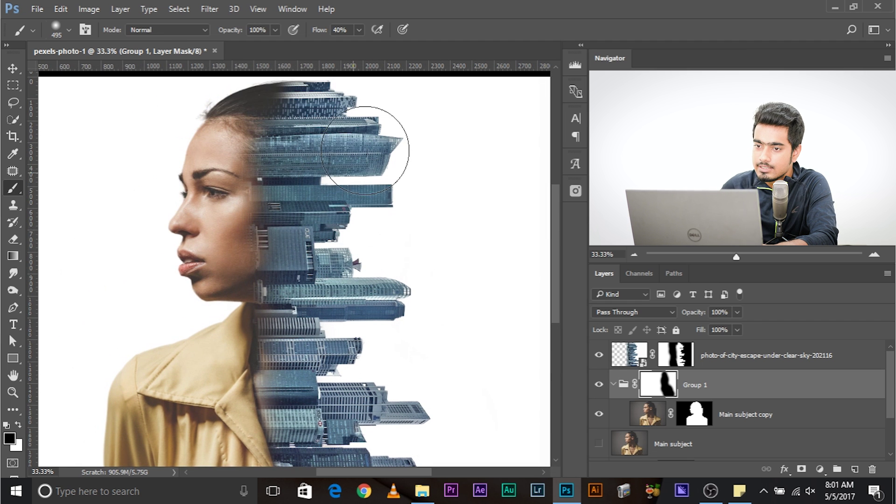
scroll(415, 423, down, 1)
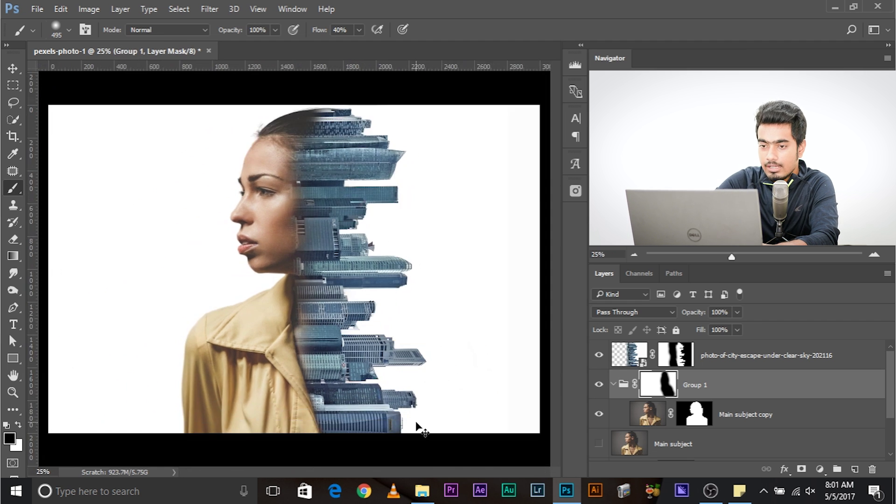
scroll(419, 426, down, 1)
scroll(419, 426, up, 1)
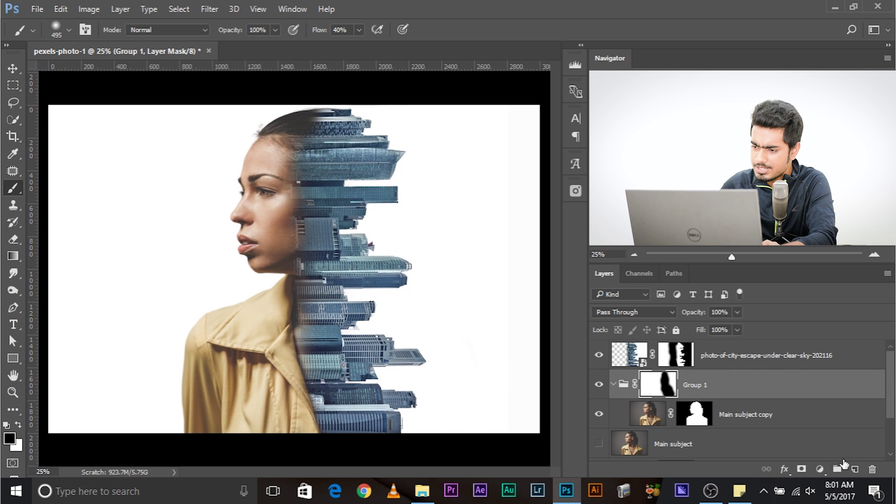
- Add a Hue/Saturation adjustment layer above Main subject copy inside the group and enable Colorize
click(820, 469)
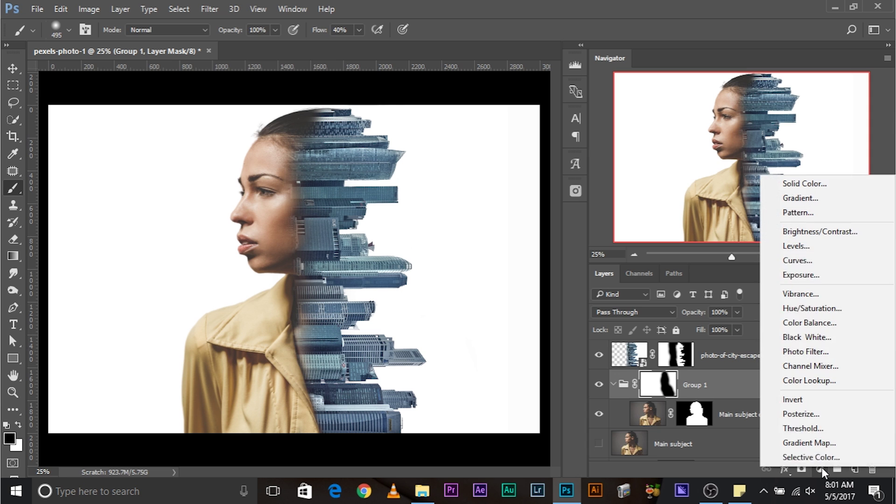
click(819, 307)
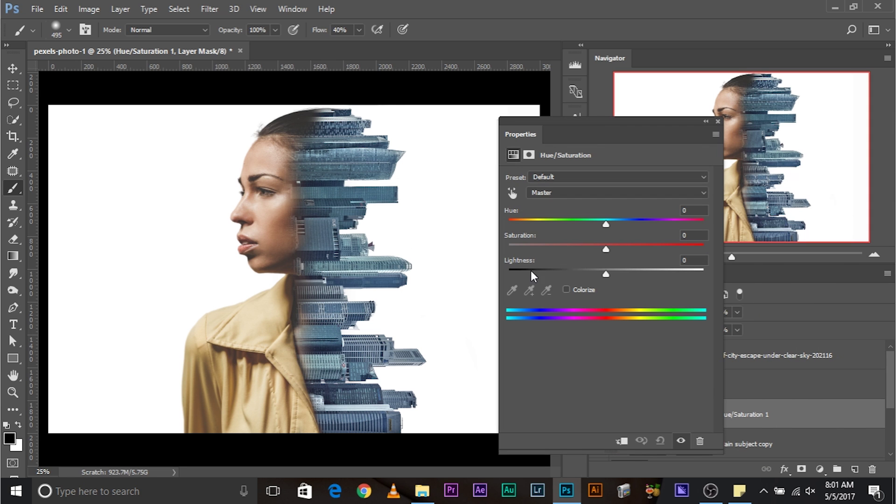
click(566, 290)
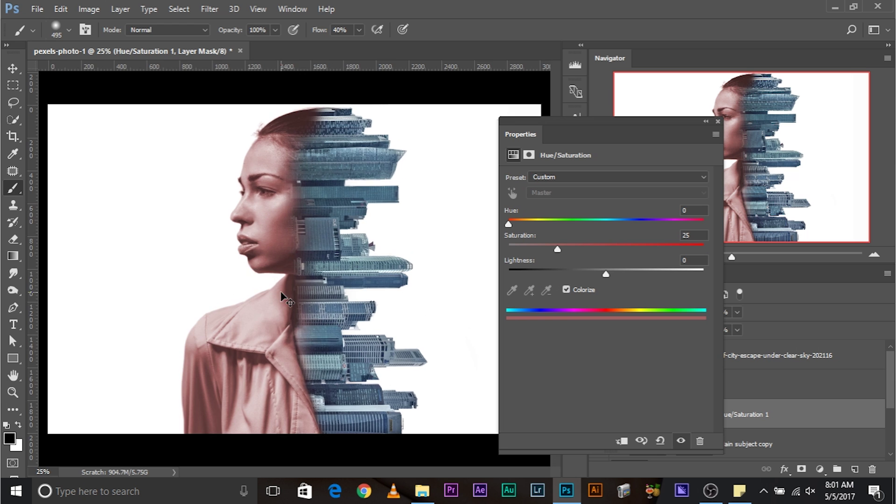
scroll(283, 299, up, 3)
drag(276, 344, 314, 472)
- Tint the woman blue by setting the Hue/Saturation adjustment's hue to 208 and saturation to 20
drag(508, 224, 620, 225)
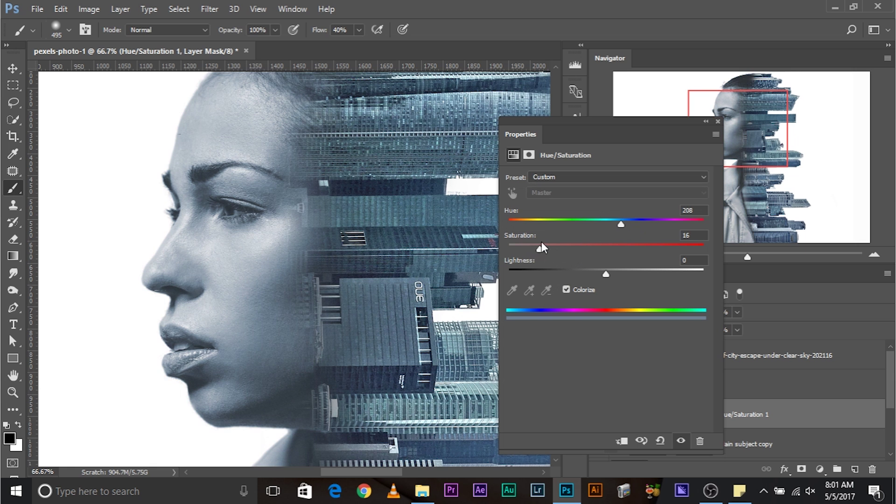
drag(574, 237, 547, 235)
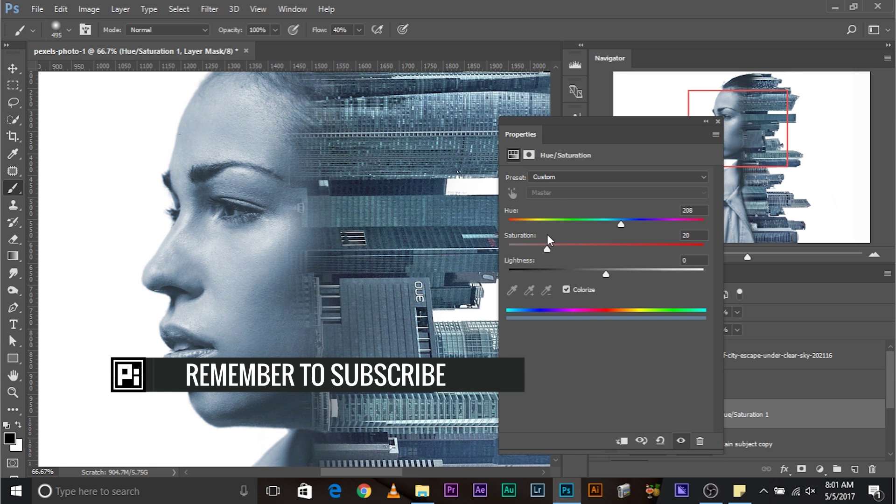
key(ctrl+minus)
key(ctrl+minus)
key(ctrl+minus)
key(ctrl+minus)
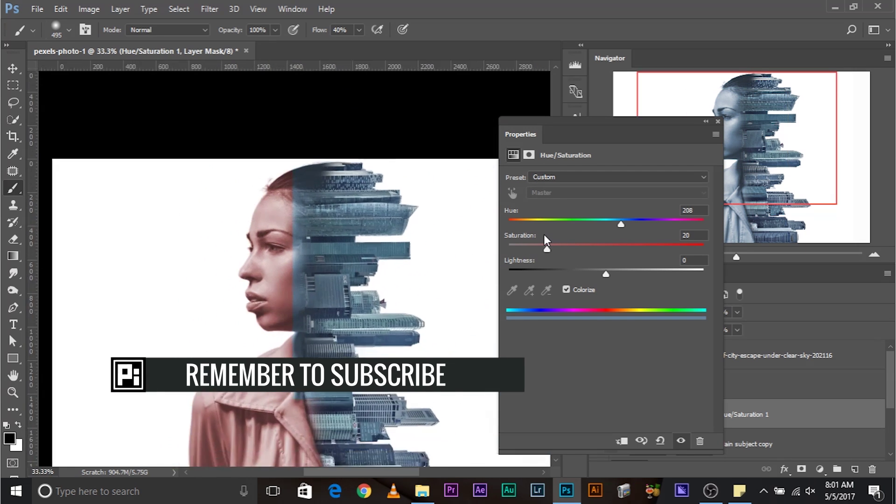
key(ctrl+plus)
key(ctrl+plus)
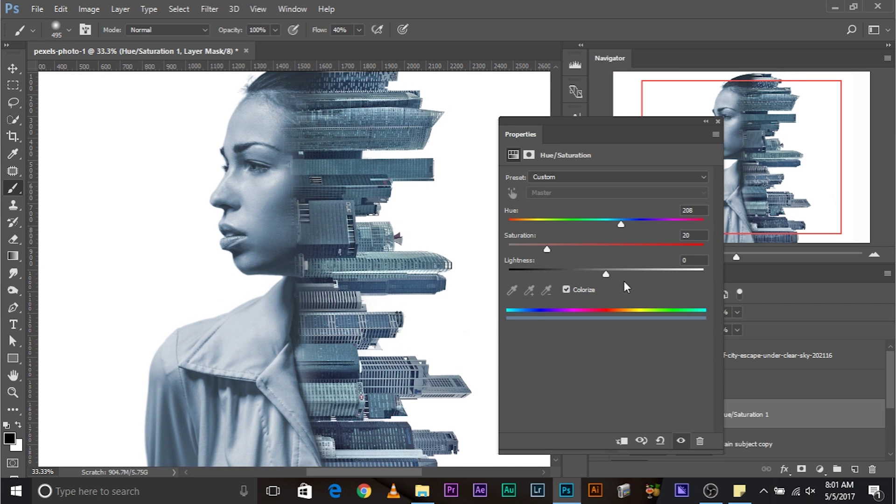
click(718, 121)
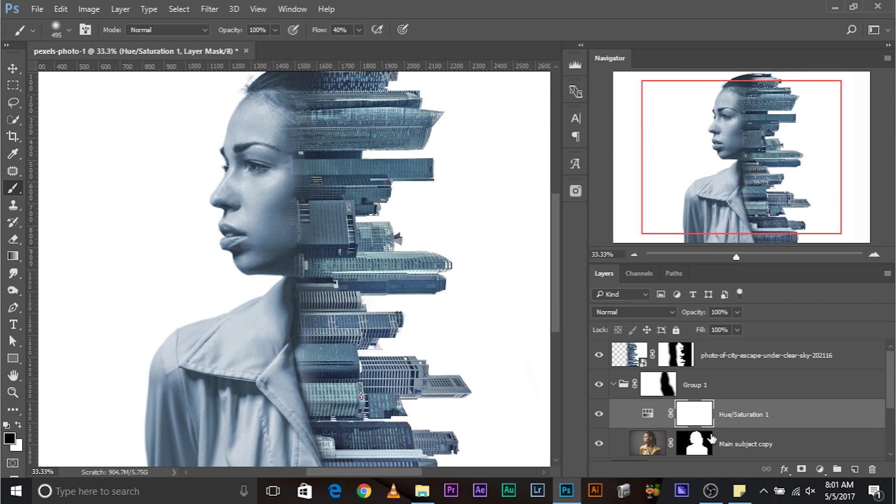
- Try shifting the skyline layer left over the woman's face with Free Transform, and undo the move
click(621, 359)
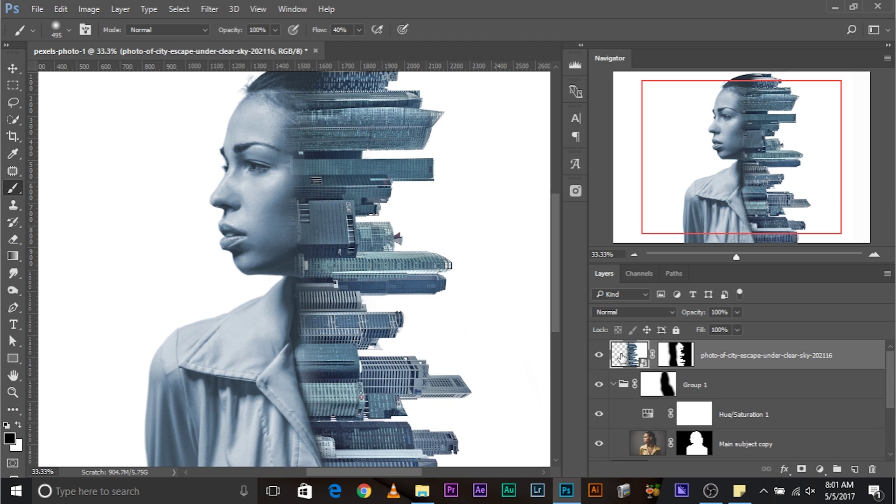
key(ctrl+t)
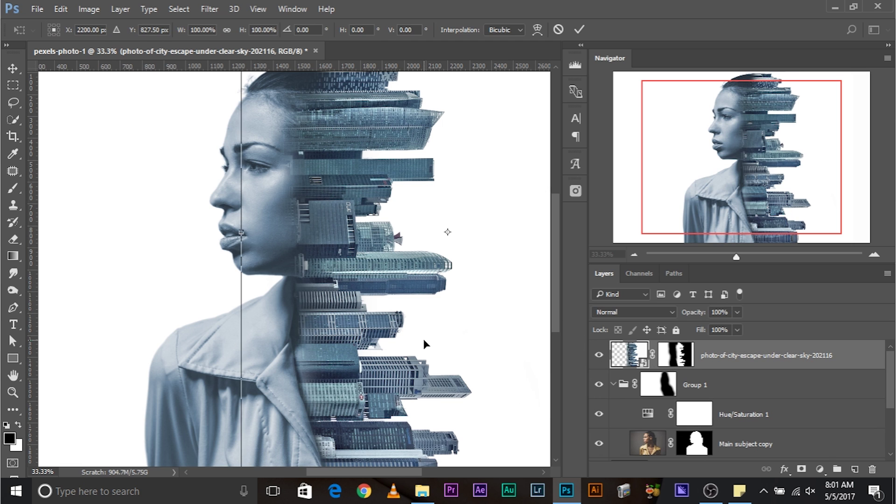
key(Left)
key(Left)
key(Left)
key(Left)
key(Left)
key(Left)
key(Left)
key(Left)
key(Left)
key(Left)
key(Left)
key(Left)
key(Left)
key(Left)
key(Left)
key(Left)
key(Left)
key(Left)
key(Left)
key(Left)
key(Left)
key(Left)
key(Left)
key(Left)
key(Left)
key(Left)
key(Left)
key(Left)
key(Left)
key(Left)
key(Left)
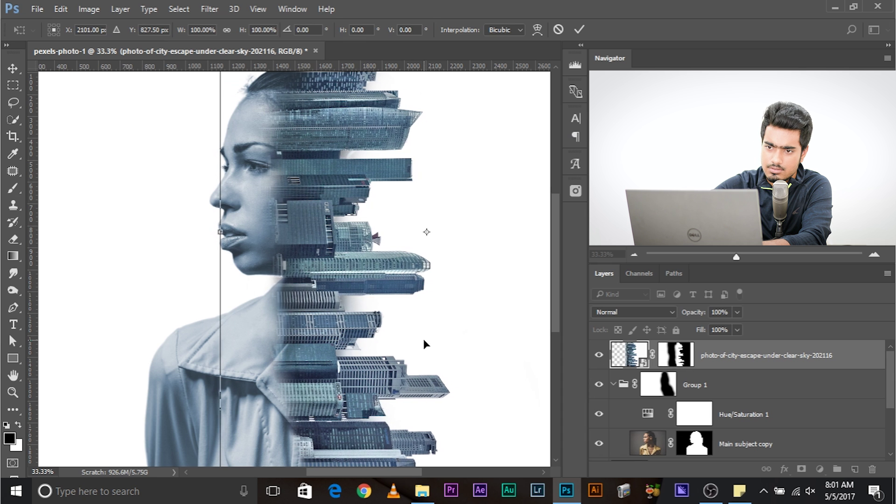
key(Return)
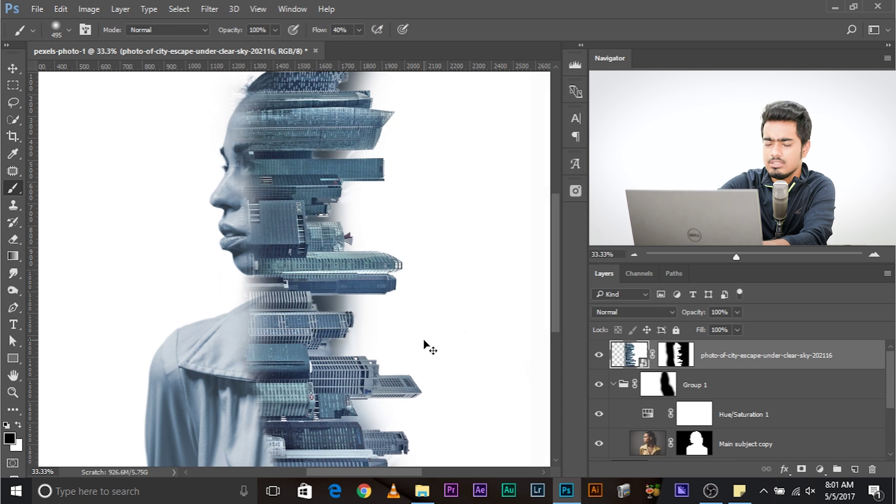
key(ctrl+minus)
key(ctrl+minus)
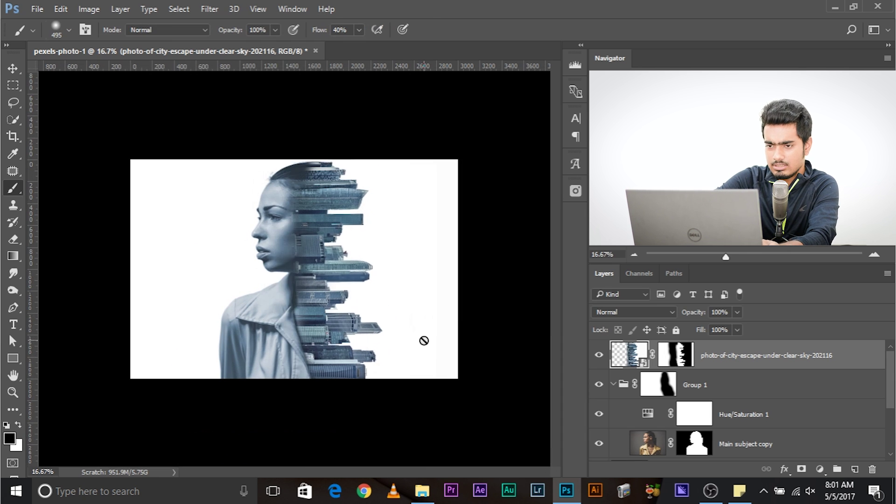
key(ctrl+plus)
key(ctrl+plus)
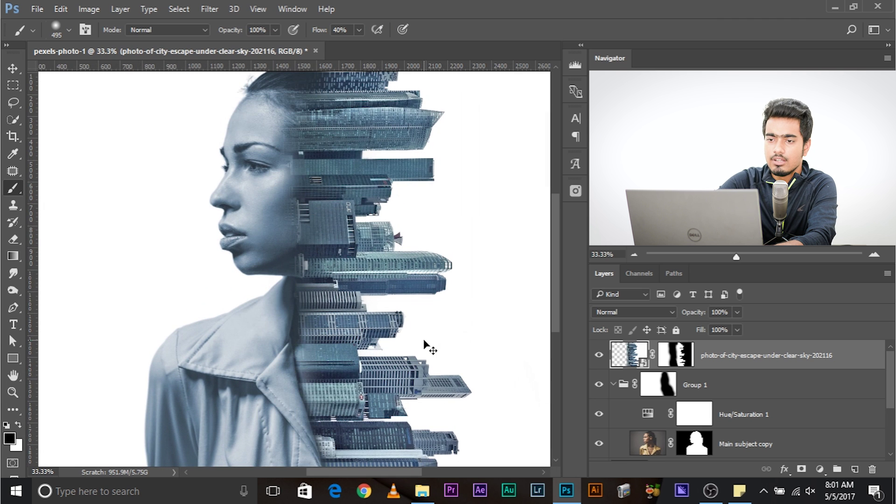
- Paint black and white on the city photo's layer mask to blend building details into the woman's cheek, jaw and temple
drag(214, 256, 191, 358)
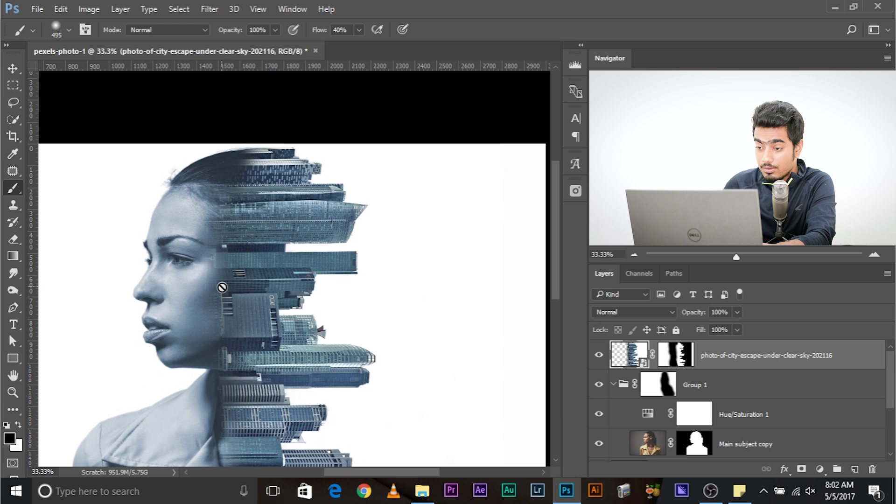
click(676, 358)
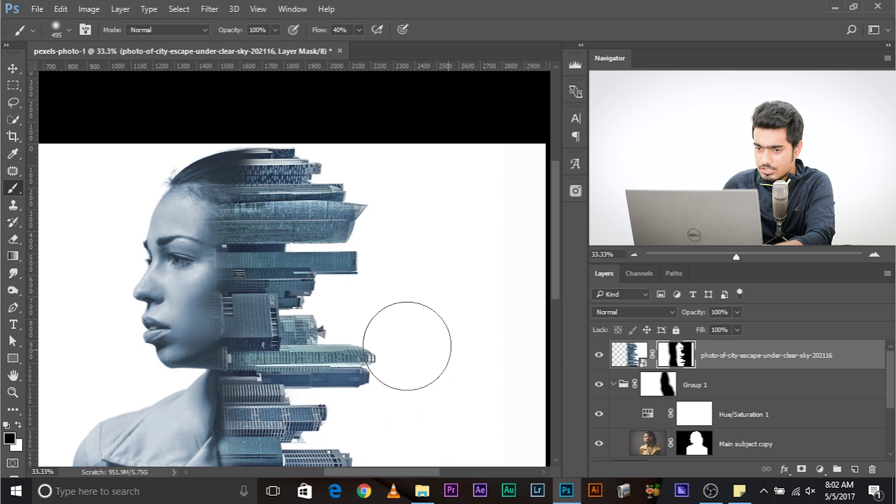
key(ctrl+plus)
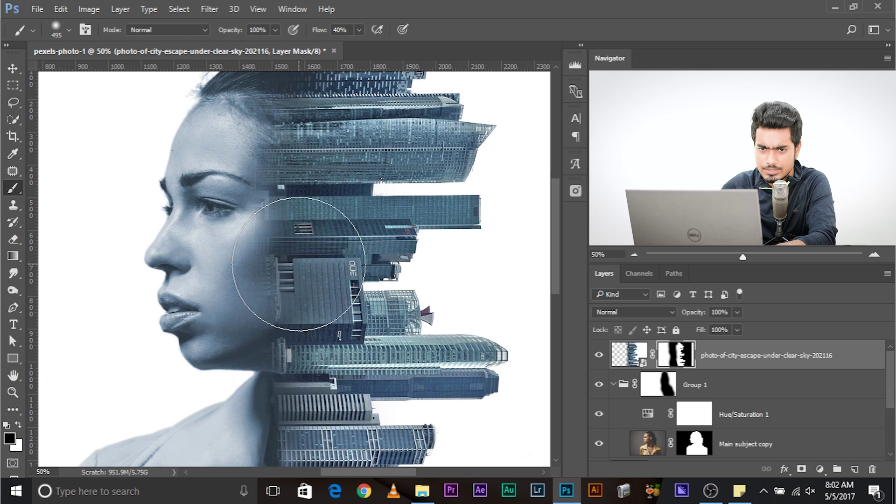
key(x)
drag(249, 289, 310, 273)
key(x)
mouse_move(193, 265)
mouse_down()
mouse_move(176, 240)
mouse_move(169, 268)
mouse_up()
drag(230, 246, 236, 314)
key(x)
mouse_move(298, 224)
mouse_down()
mouse_move(161, 220)
mouse_move(168, 192)
mouse_move(150, 184)
mouse_move(156, 161)
mouse_up()
key(x)
mouse_move(167, 301)
mouse_down()
mouse_move(156, 174)
mouse_move(190, 280)
mouse_move(192, 262)
mouse_move(168, 212)
mouse_up()
mouse_move(169, 259)
mouse_down()
mouse_move(190, 154)
mouse_move(182, 143)
mouse_up()
drag(200, 206, 206, 130)
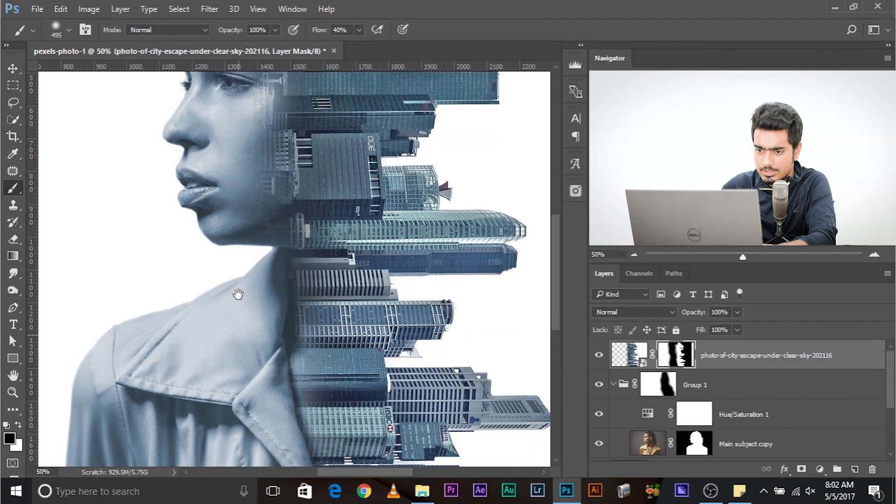
- Duplicate Group 1 and move the copy above the city photo layer
drag(237, 297, 244, 251)
drag(287, 140, 278, 270)
click(780, 380)
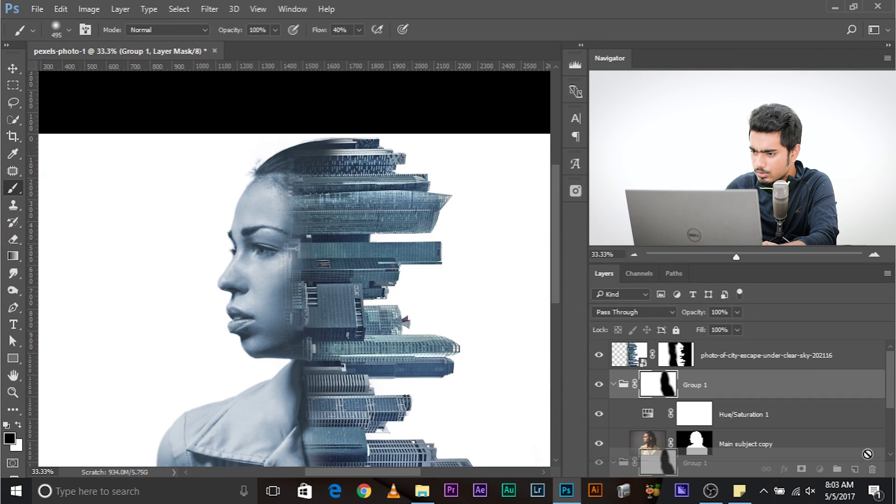
key(ctrl+j)
drag(724, 386, 721, 346)
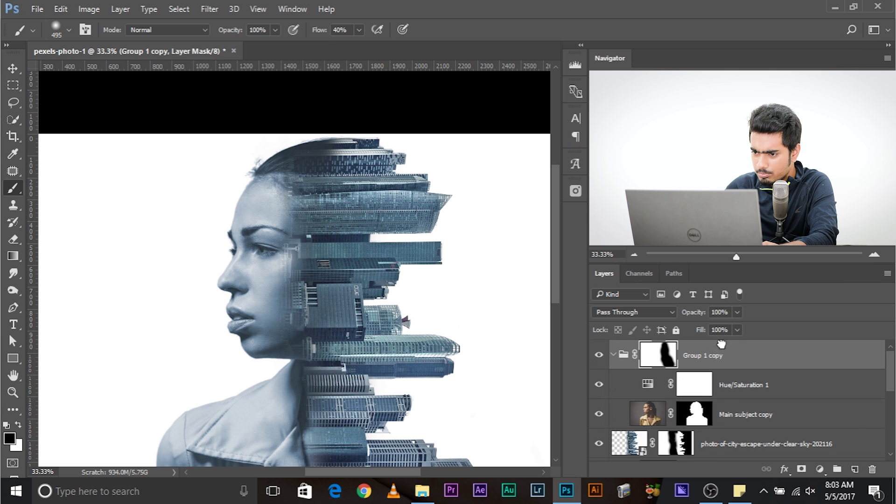
- Open the blending options of the duplicated group, keeping the woman's face in view
drag(398, 358, 402, 272)
right_click(722, 352)
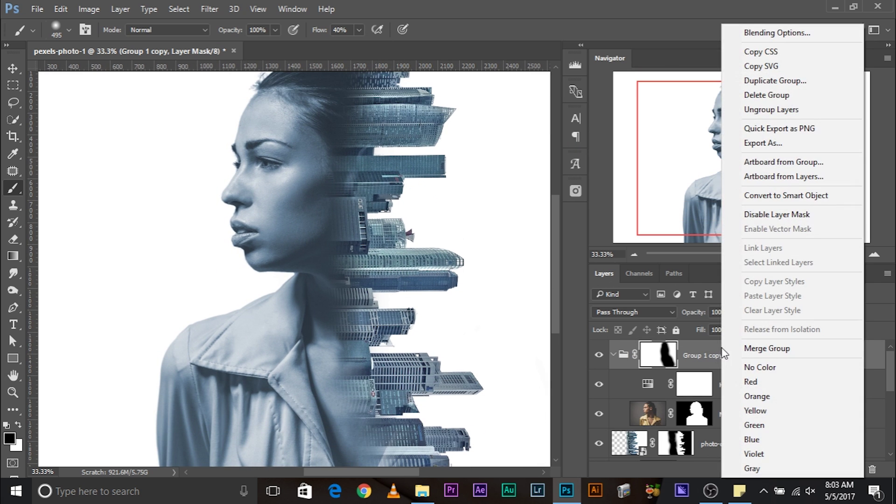
click(780, 33)
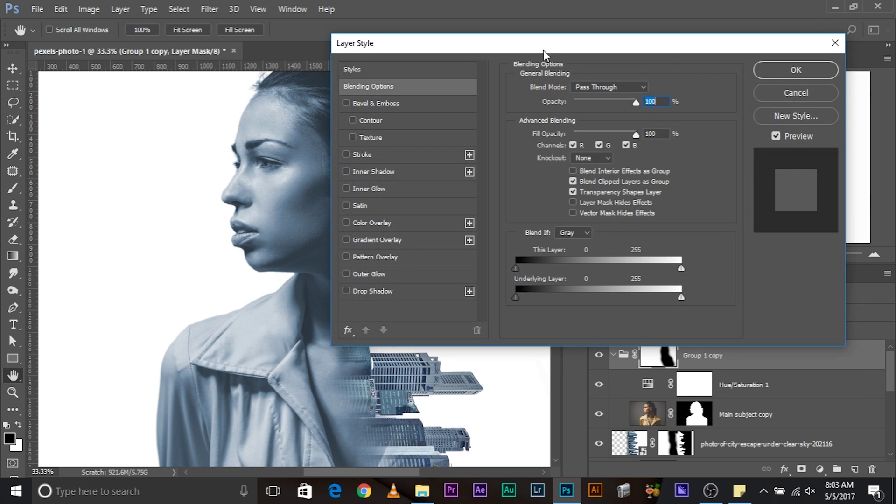
drag(543, 50, 611, 84)
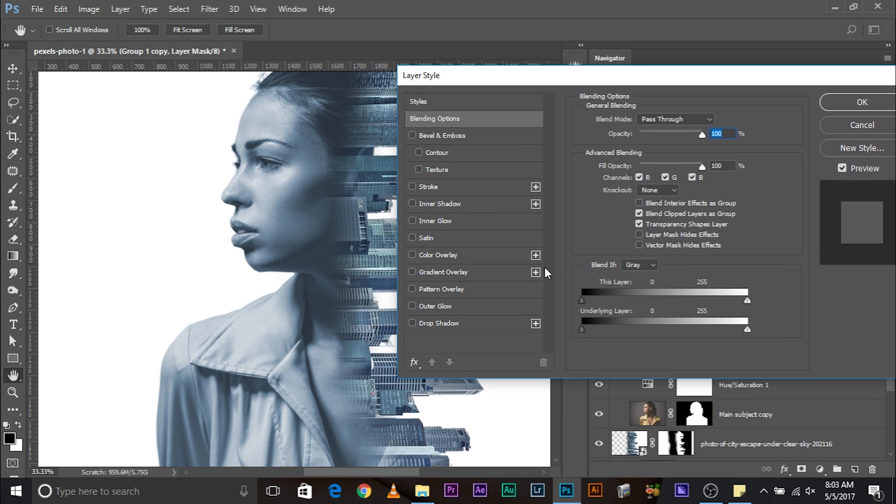
- Try different black Blend If thresholds for This Layer on the duplicated group, including 161, 113/114, 0 and 86
drag(635, 302, 688, 293)
scroll(262, 278, up, 3)
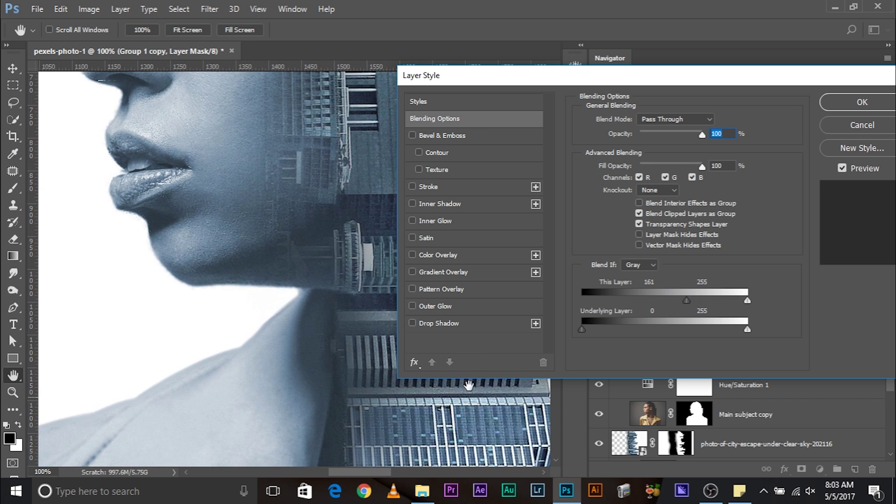
scroll(482, 397, up, 5)
drag(692, 301, 656, 298)
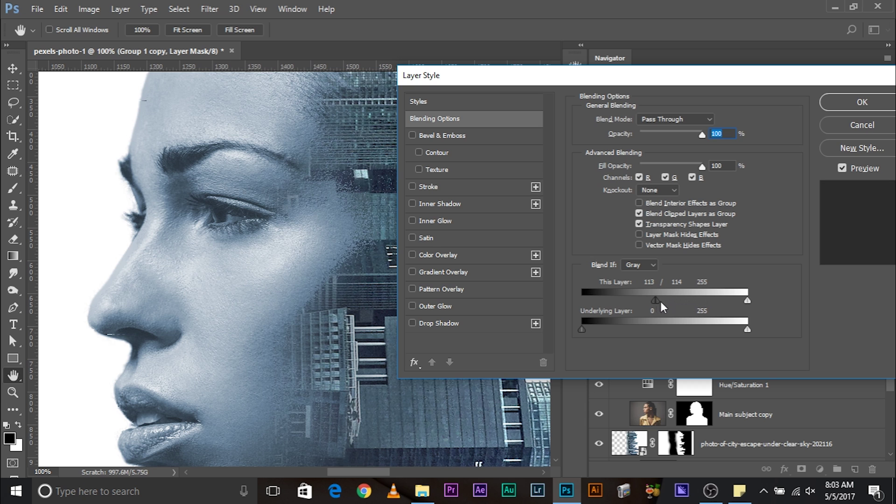
drag(670, 299, 551, 300)
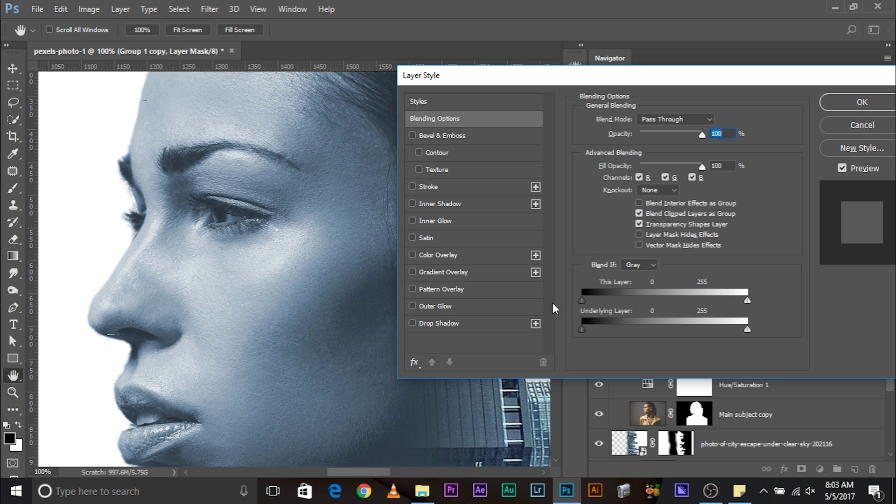
drag(621, 300, 638, 301)
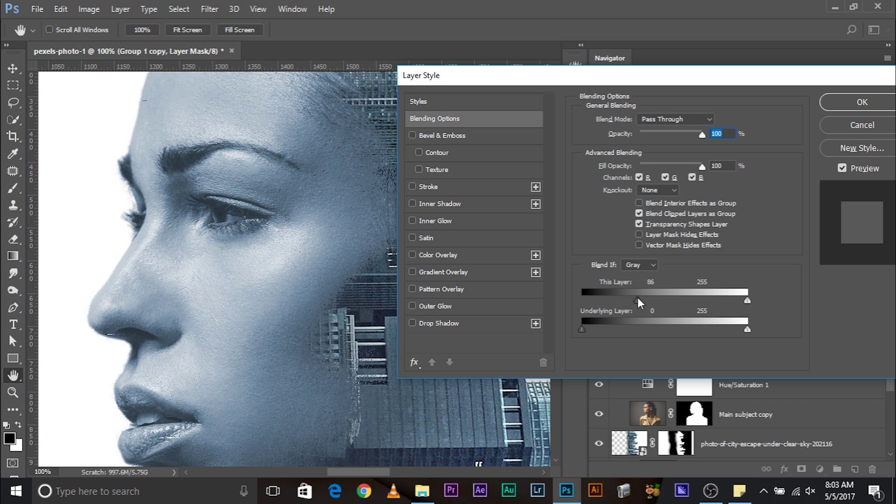
- Set the group copy's black Blend If threshold for This Layer to a split 120 / 198 and apply it
key(ctrl+minus)
key(ctrl+minus)
key(ctrl+minus)
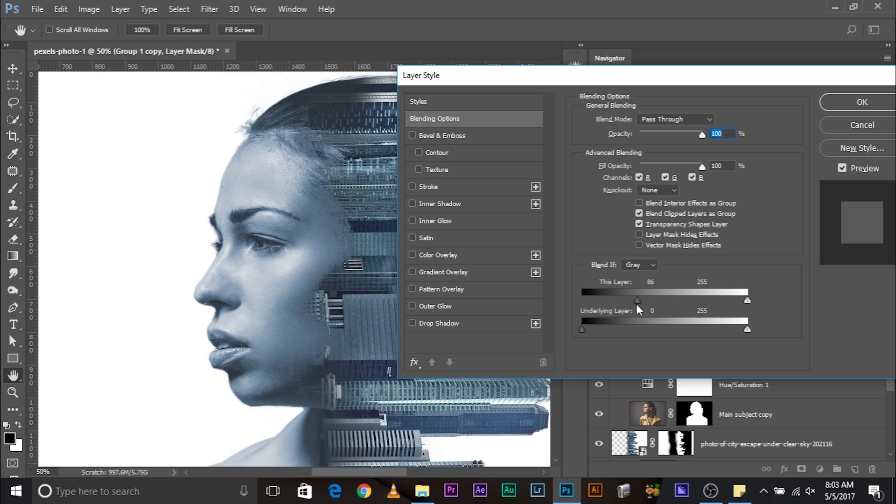
drag(272, 372, 213, 237)
drag(267, 248, 266, 335)
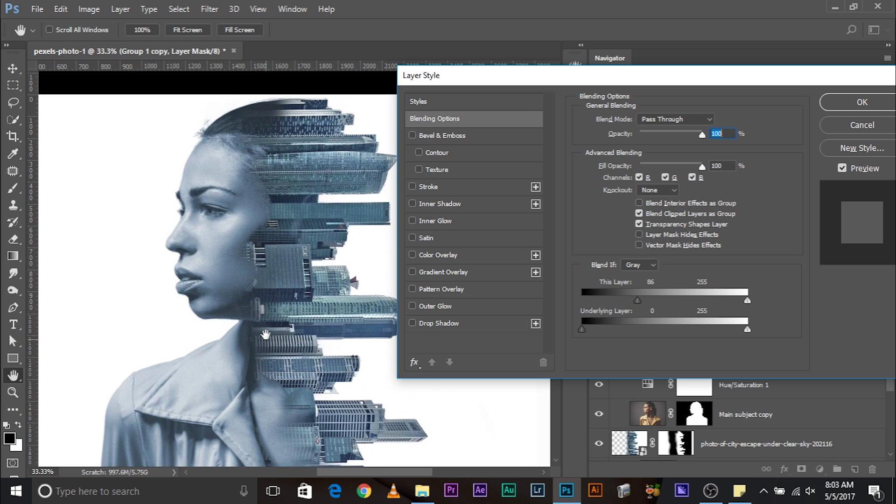
drag(315, 293, 287, 220)
drag(639, 302, 664, 300)
drag(659, 301, 663, 302)
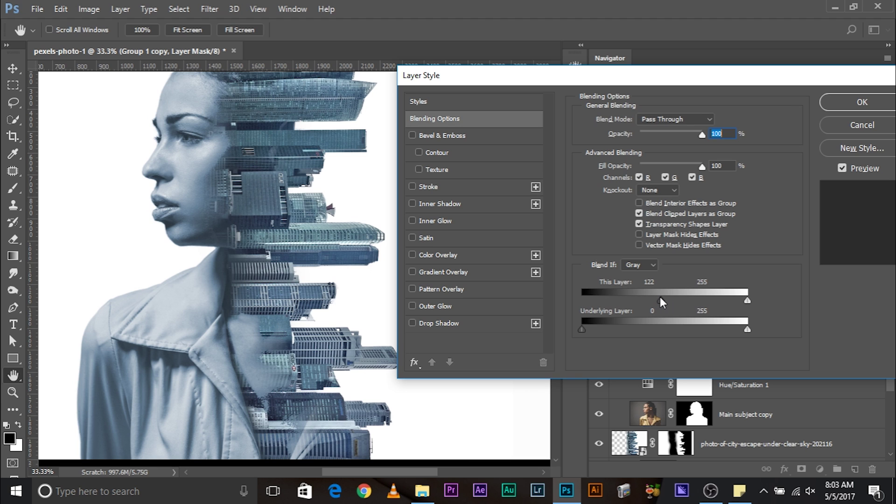
drag(677, 301, 711, 307)
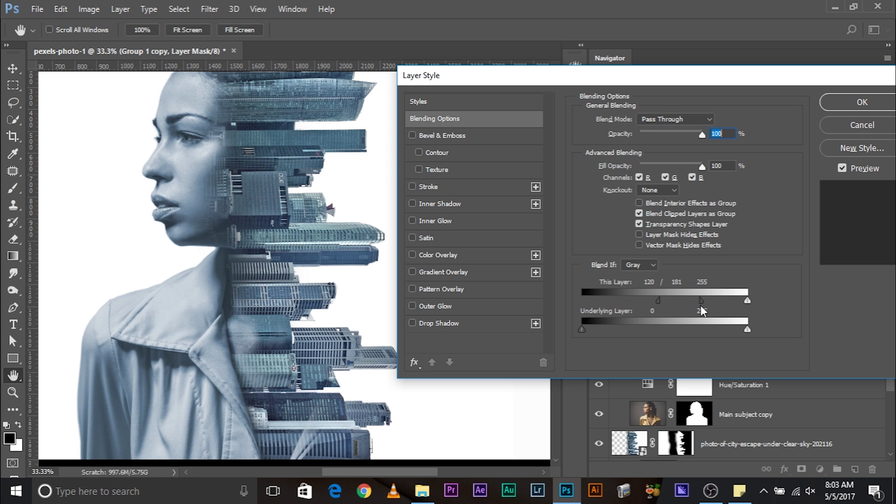
click(862, 101)
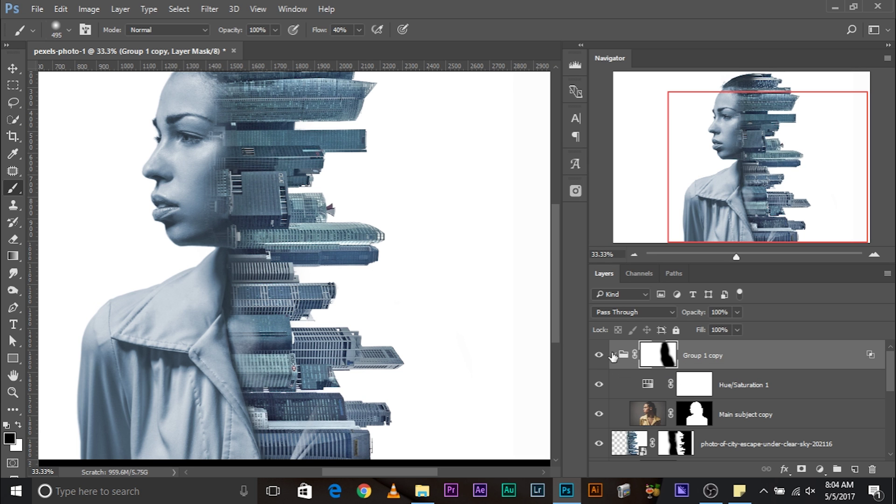
- Paint black with a 311 px soft brush on the group copy's mask to clear the coat haze over the lower buildings
key(ctrl+plus)
key(ctrl+plus)
drag(235, 359, 238, 210)
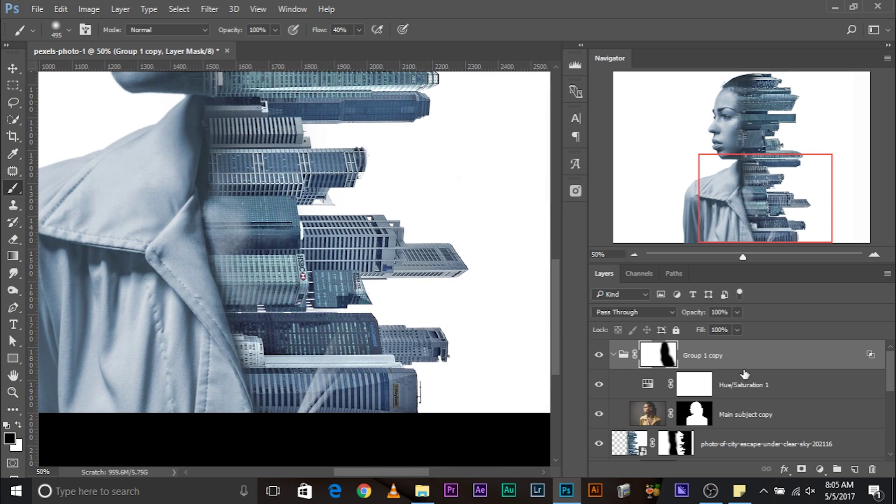
drag(328, 333, 302, 332)
drag(226, 199, 252, 306)
drag(319, 369, 299, 372)
mouse_move(260, 316)
mouse_down()
mouse_move(295, 327)
mouse_move(287, 349)
mouse_move(286, 322)
mouse_up()
mouse_move(342, 347)
mouse_down()
mouse_move(329, 213)
mouse_move(329, 235)
mouse_move(354, 274)
mouse_up()
drag(317, 241, 370, 449)
drag(325, 269, 286, 301)
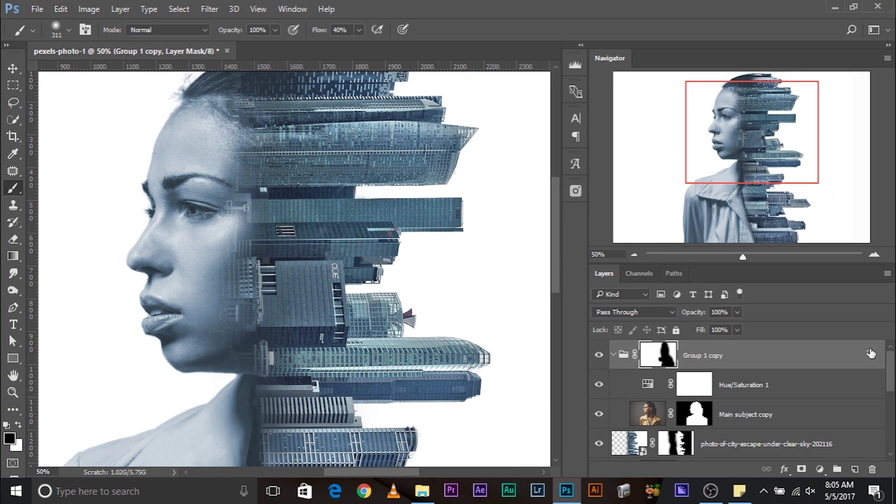
- Try a higher upper half of the split black This Layer threshold on the group copy, and undo the last two changes
double_click(871, 353)
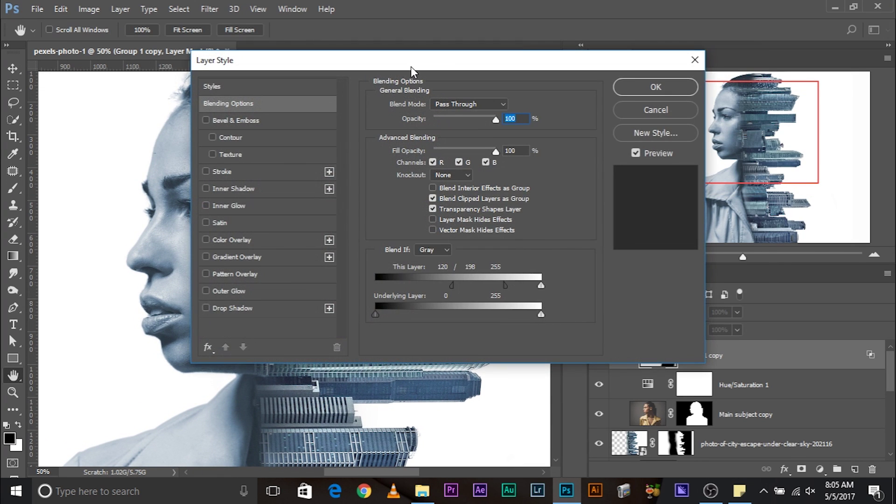
drag(411, 70, 596, 88)
drag(692, 309, 710, 306)
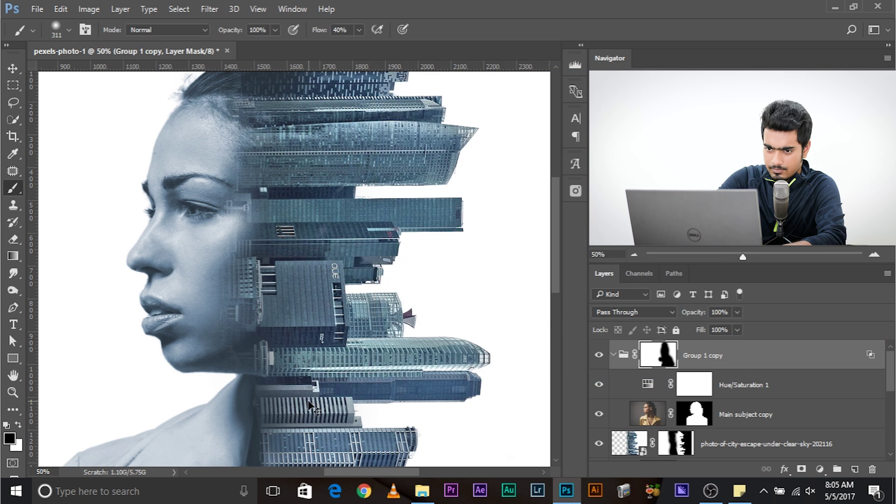
key(ctrl+minus)
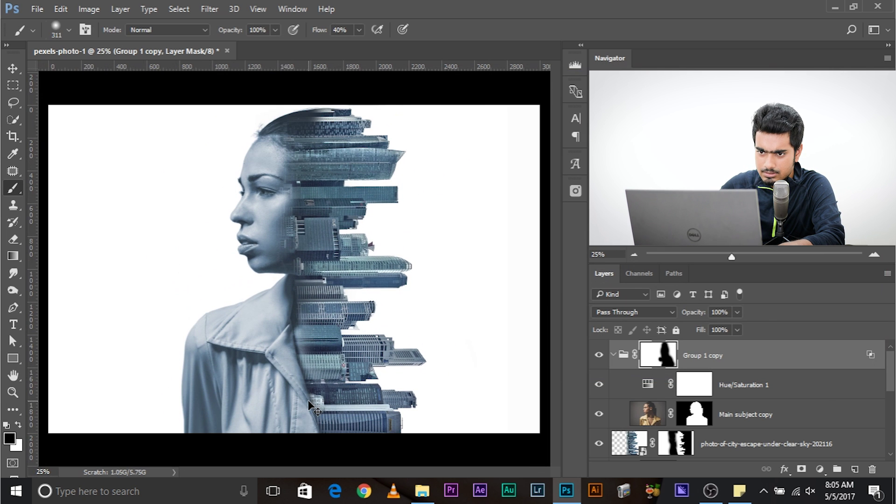
key(ctrl+alt+z)
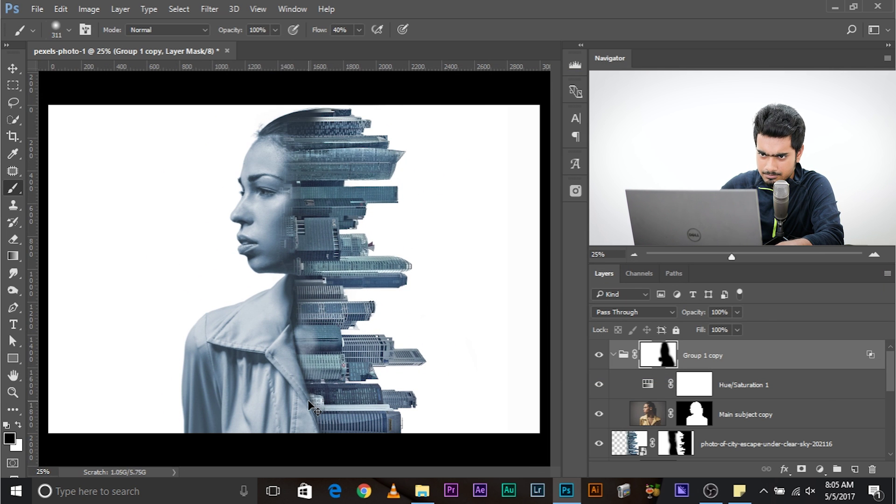
key(ctrl+alt+z)
key(ctrl+plus)
key(ctrl+minus)
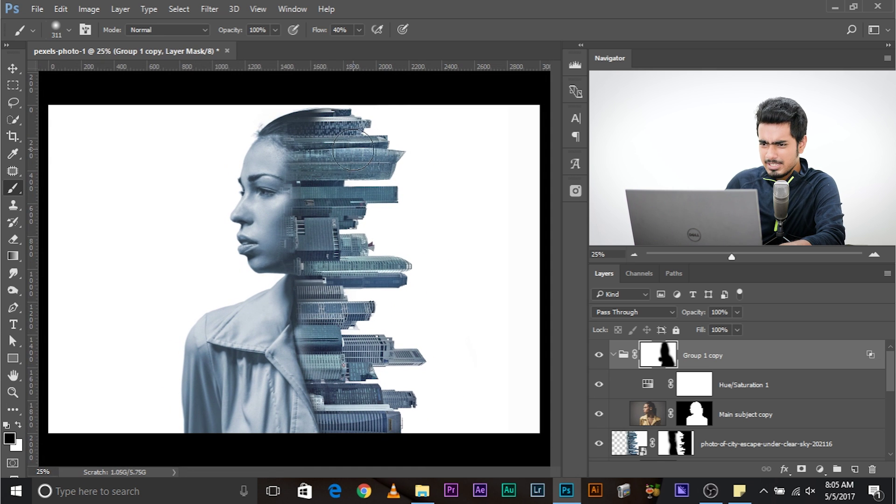
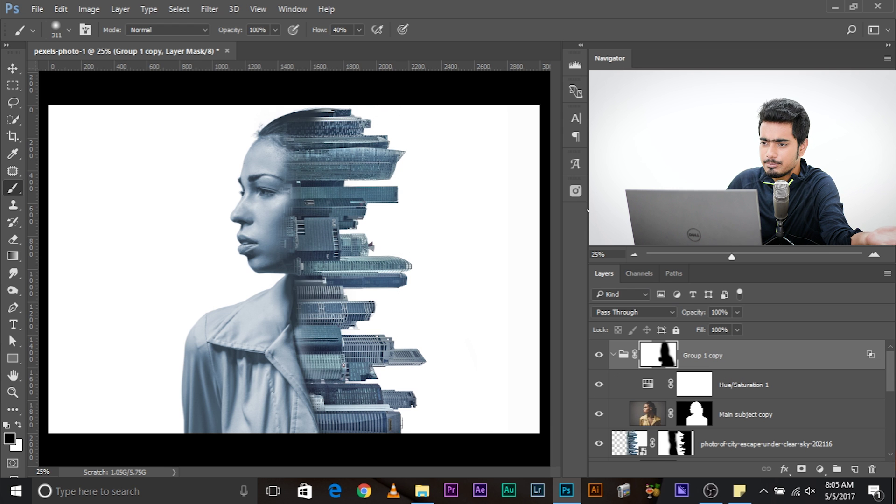
- Insert the photo of sunlit skyscrapers under a pale sky from the Pexels library
click(578, 197)
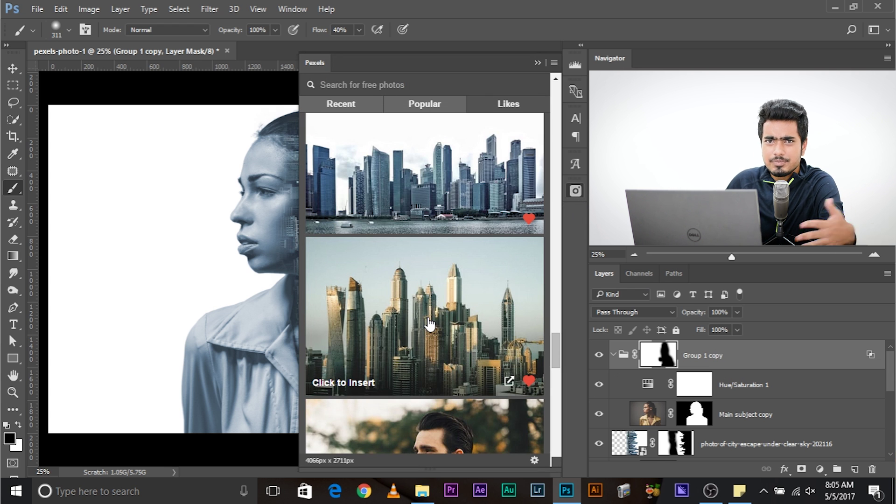
scroll(501, 272, up, 5)
scroll(501, 272, down, 5)
drag(559, 355, 560, 357)
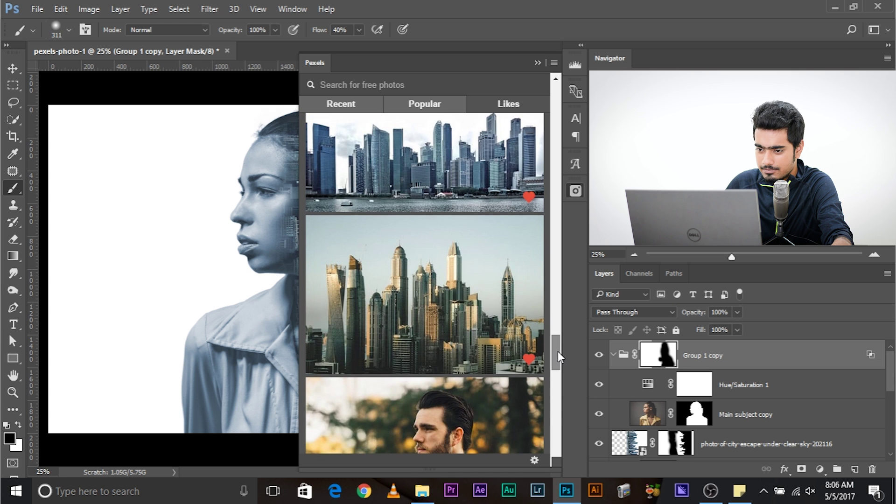
click(422, 289)
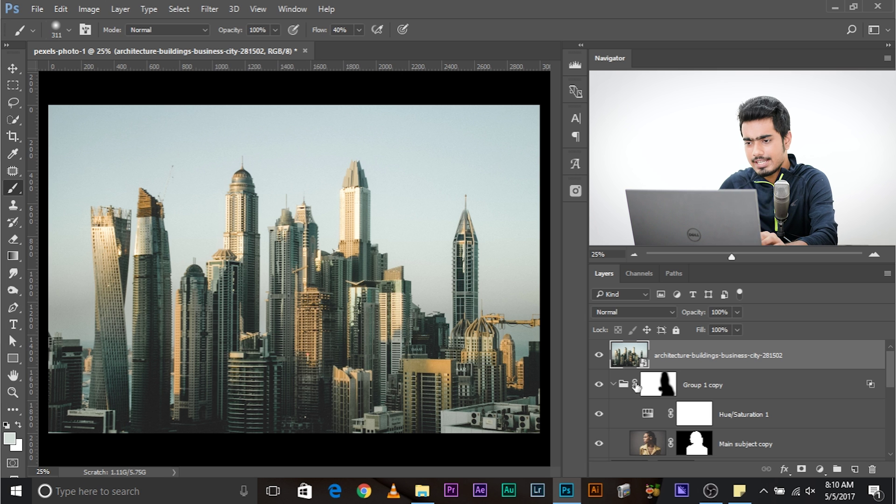
- Start Select and Mask on the inserted skyline photo and set the view mode to On Black
click(13, 85)
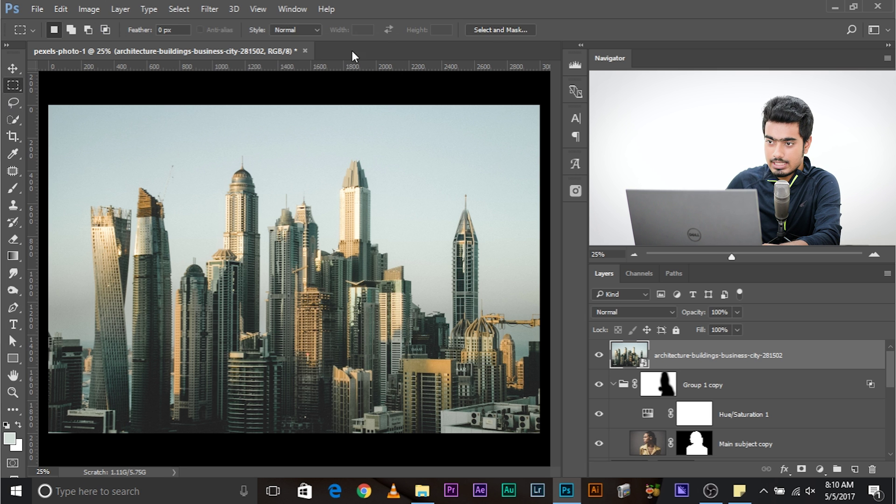
click(500, 30)
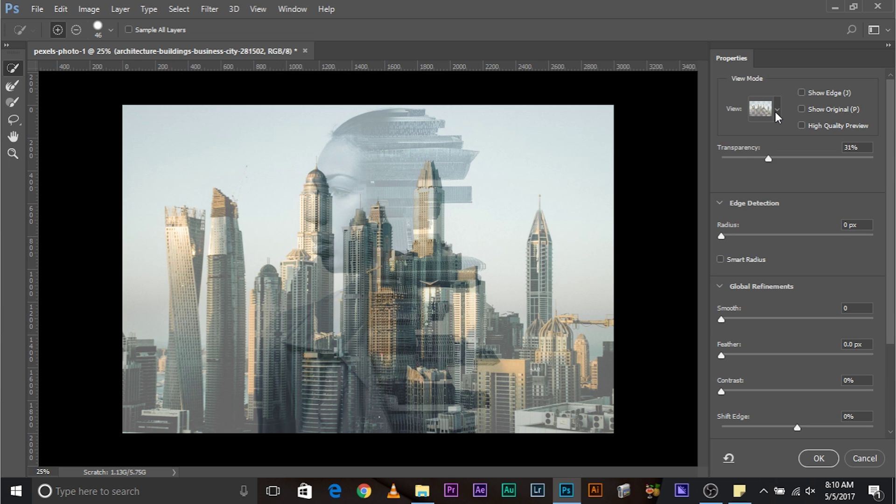
click(776, 110)
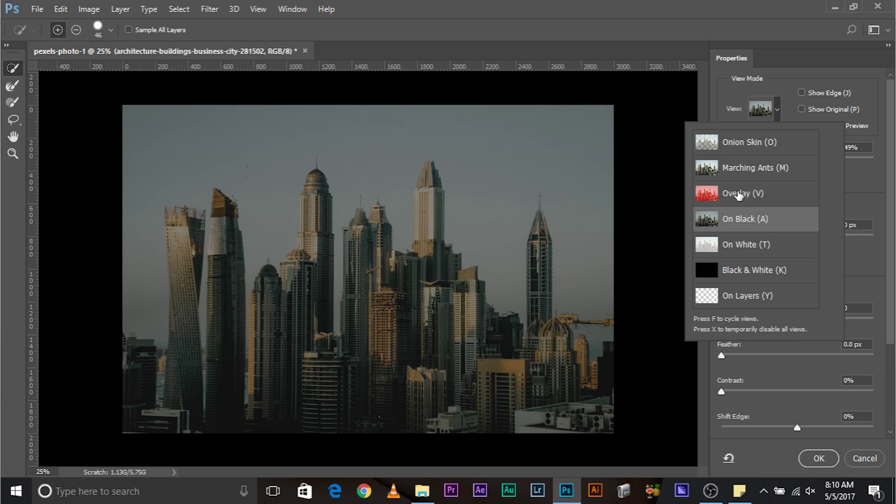
click(848, 201)
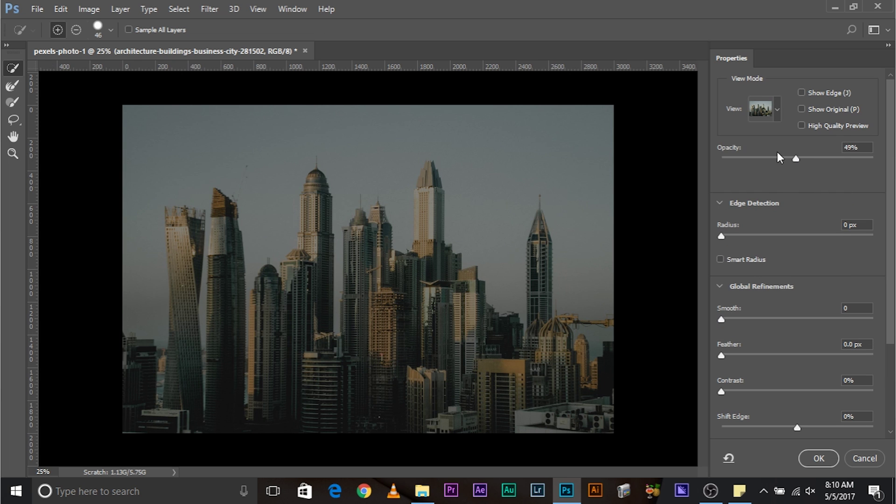
- Quick-select the open sky above and between the skyscrapers with a 142 px brush
drag(217, 149, 227, 149)
drag(173, 129, 527, 117)
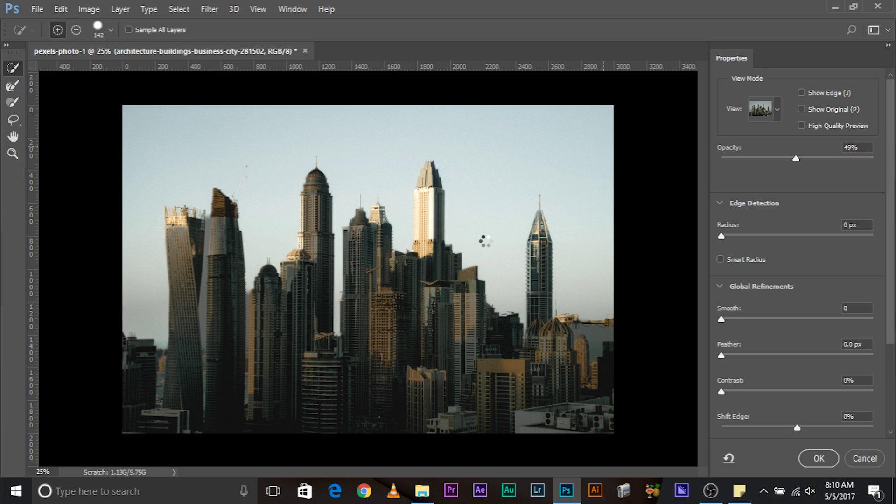
- Add the sky patch beneath the yellow crane arm at the photo's right edge to the selection with a smaller brush
key(ctrl+plus)
key(ctrl+plus)
key(ctrl+plus)
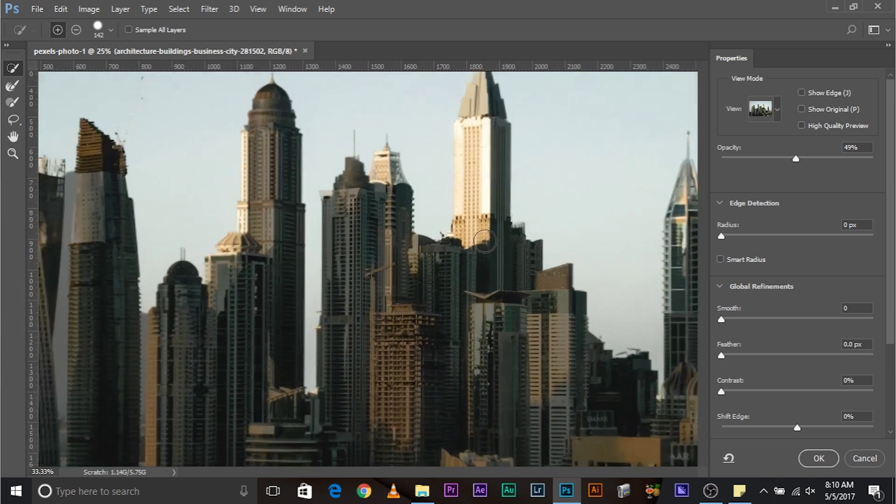
key(space)
drag(550, 356, 177, 144)
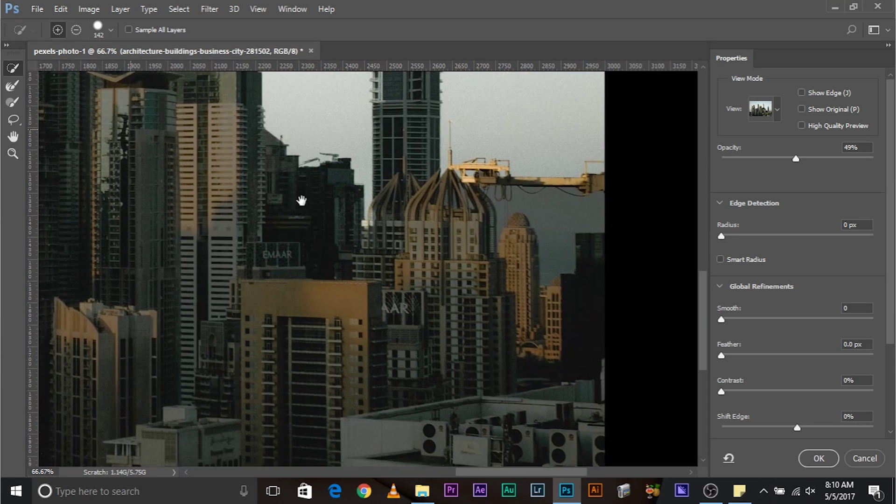
key(ctrl+plus)
key(ctrl+plus)
key(space)
drag(424, 303, 49, 329)
drag(397, 296, 313, 296)
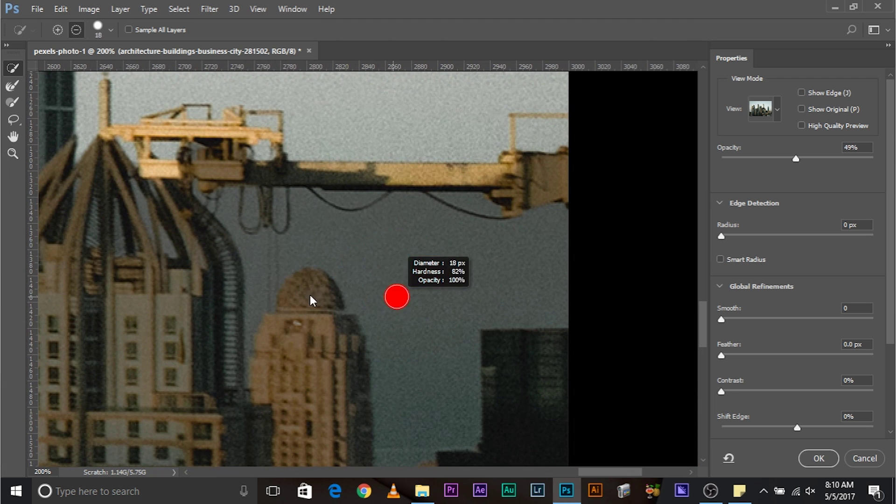
mouse_move(425, 269)
mouse_down()
mouse_move(432, 320)
mouse_move(452, 166)
mouse_move(615, 470)
mouse_move(728, 469)
mouse_up()
- Subtract the sunlit facade of the leftmost twisted tower from the selection with a 38 px Quick Selection brush
key(space)
drag(154, 268, 699, 154)
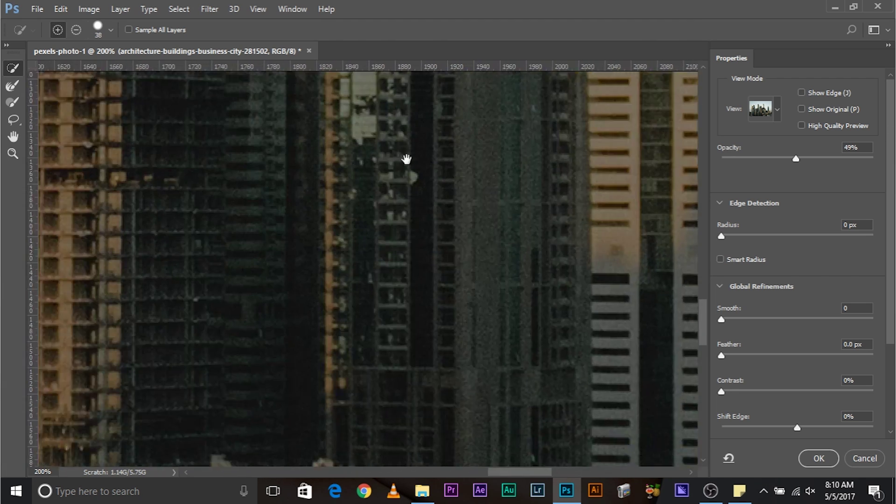
drag(406, 158, 878, 176)
mouse_move(437, 215)
mouse_down()
mouse_move(334, 190)
mouse_move(588, 262)
mouse_move(333, 372)
mouse_up()
key(ctrl+minus)
key(ctrl+minus)
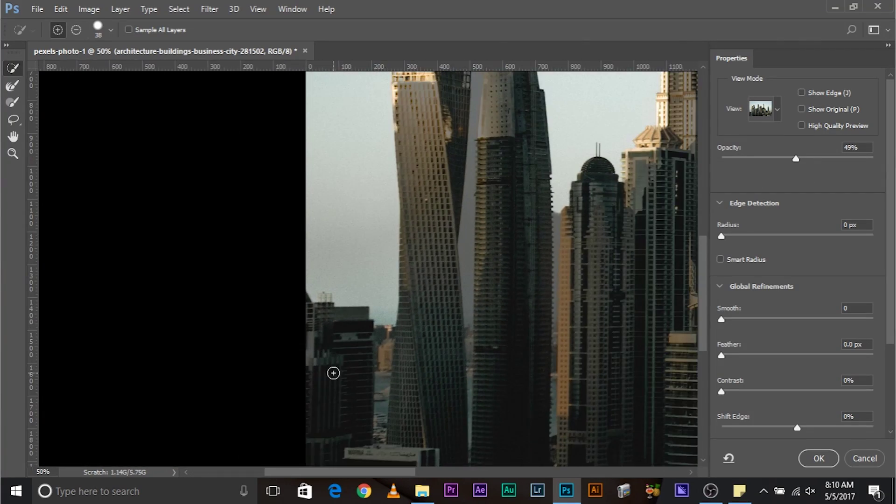
key(ctrl+minus)
key(ctrl+minus)
key(ctrl+plus)
key(ctrl+plus)
key(ctrl+plus)
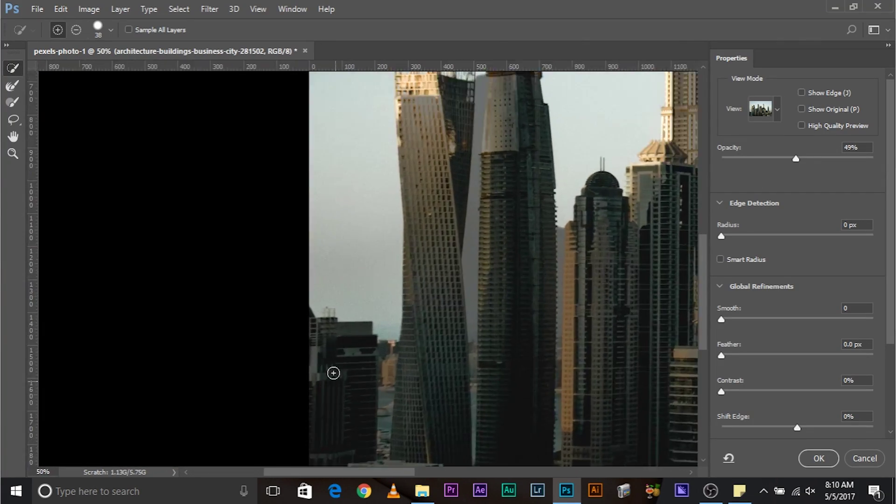
drag(333, 372, 299, 411)
drag(330, 204, 295, 324)
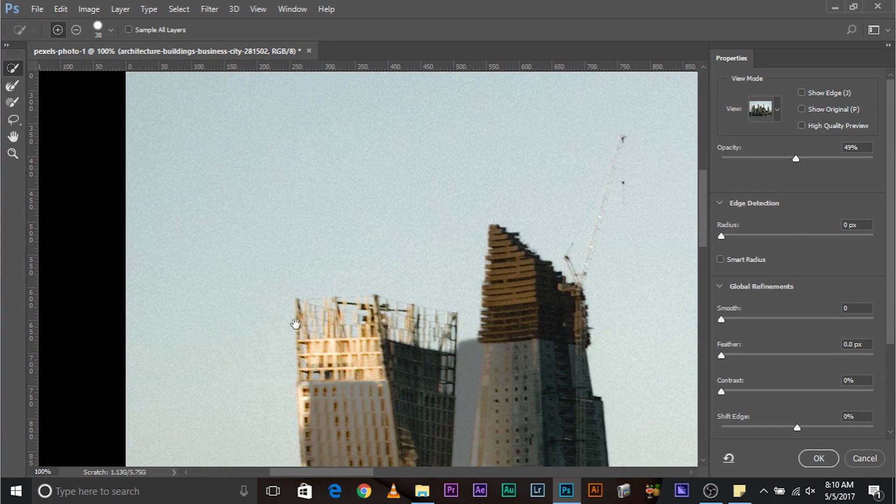
mouse_move(315, 373)
mouse_down()
mouse_move(303, 302)
mouse_move(327, 285)
mouse_move(379, 296)
mouse_move(299, 320)
mouse_move(304, 340)
mouse_up()
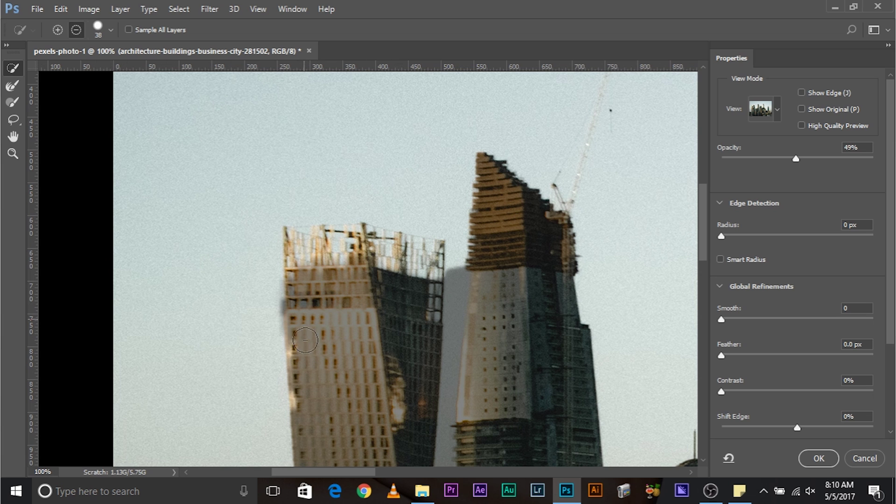
mouse_move(299, 303)
mouse_down()
mouse_move(297, 282)
mouse_move(301, 318)
mouse_up()
drag(264, 273, 269, 297)
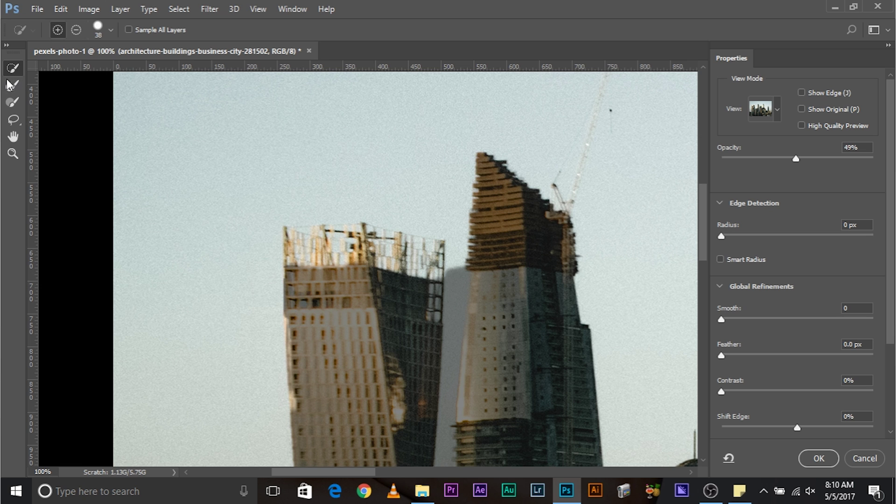
- Refine the selection around the twisted tower's open lattice top and left edge with an 81 px Refine Edge Brush
key(r)
mouse_move(304, 252)
mouse_down()
mouse_move(297, 258)
mouse_move(296, 246)
mouse_move(351, 236)
mouse_move(428, 257)
mouse_up()
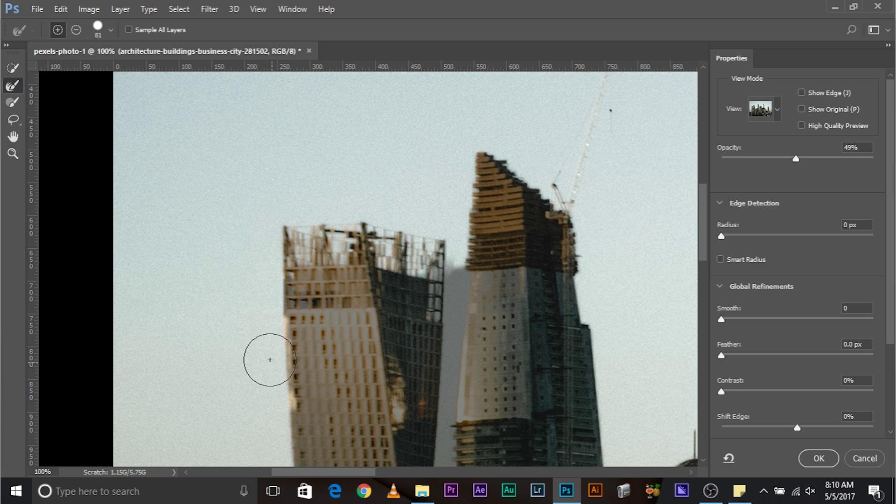
drag(279, 331, 288, 413)
- Add the sky gap between the twisted tower and its neighbouring tower with a 24 px Quick Selection brush
mouse_move(352, 335)
mouse_down()
mouse_move(334, 294)
mouse_move(260, 222)
mouse_up()
click(18, 71)
alt+right_click(358, 154)
drag(360, 155, 357, 201)
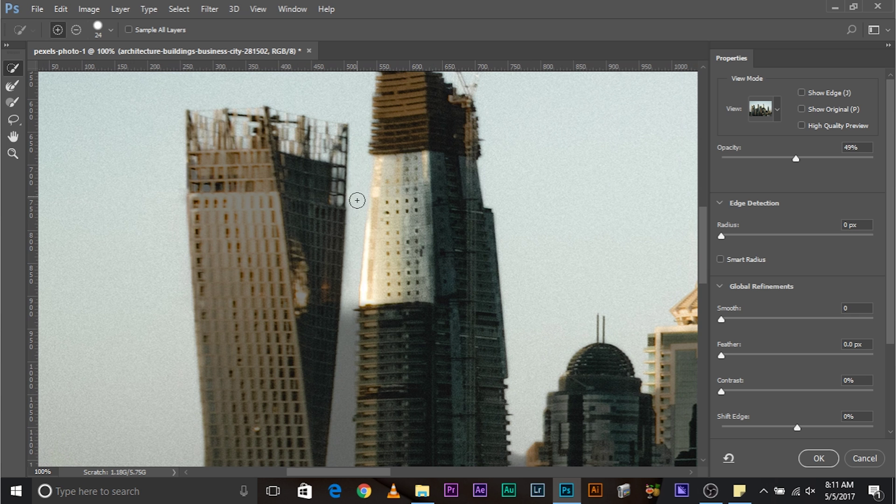
scroll(366, 201, down, 4)
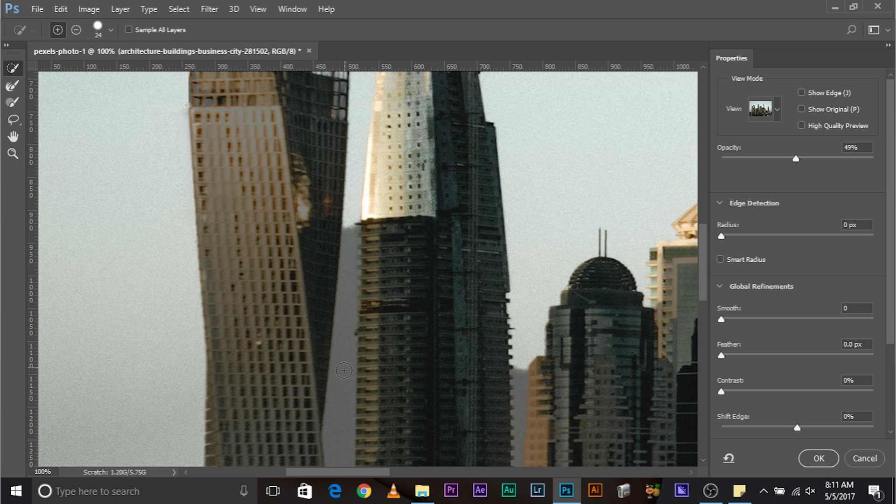
mouse_move(339, 400)
mouse_down()
mouse_move(373, 194)
mouse_move(334, 452)
mouse_up()
- Subtract the neighbouring tower's pale upper facade from the selection, using 44 px and 22 px brushes
drag(364, 217, 367, 252)
drag(344, 234, 353, 234)
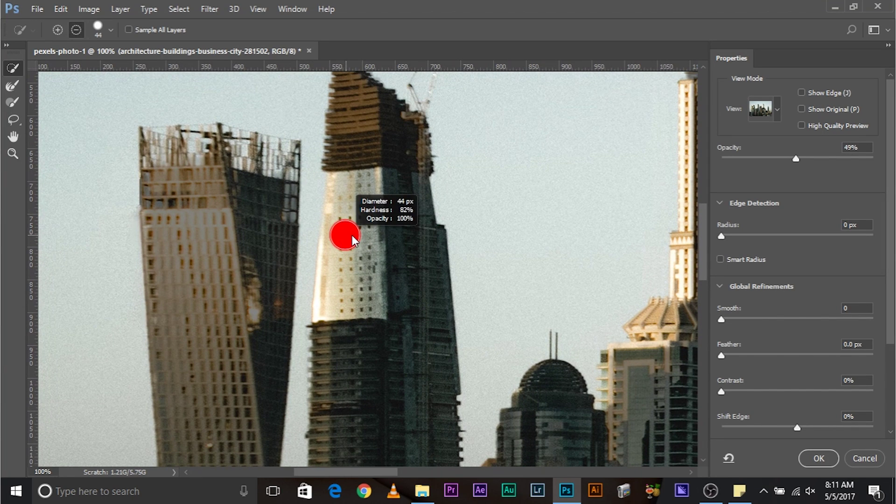
mouse_move(360, 169)
mouse_down()
mouse_move(350, 180)
mouse_move(351, 282)
mouse_move(341, 321)
mouse_move(334, 264)
mouse_move(352, 202)
mouse_move(377, 226)
mouse_move(378, 342)
mouse_move(373, 328)
mouse_up()
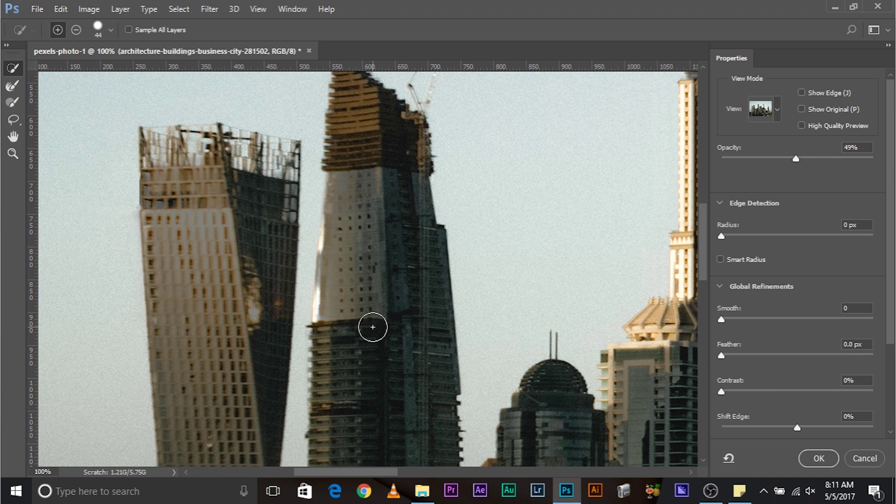
mouse_move(337, 238)
mouse_down()
mouse_move(329, 239)
mouse_move(322, 304)
mouse_up()
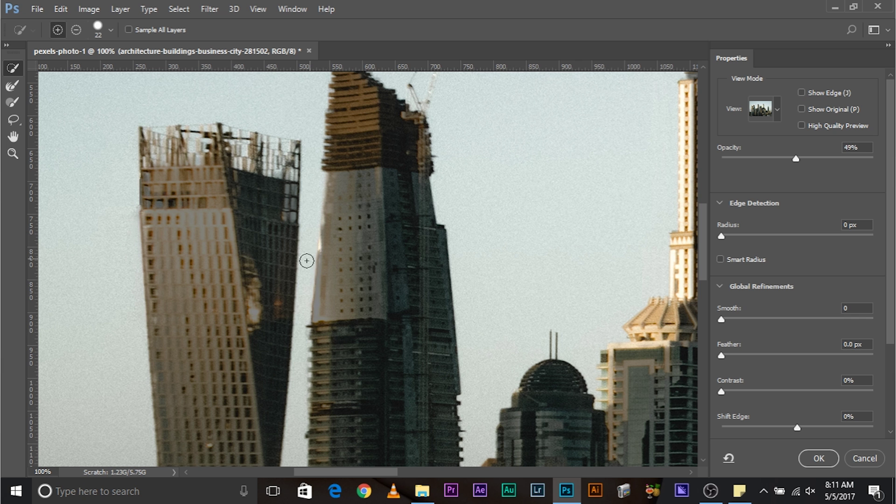
- Clean up the pale facade's left edge by subtracting leftovers with a 19 px Brush, and return to the Quick Selection tool
scroll(414, 181, up, 4)
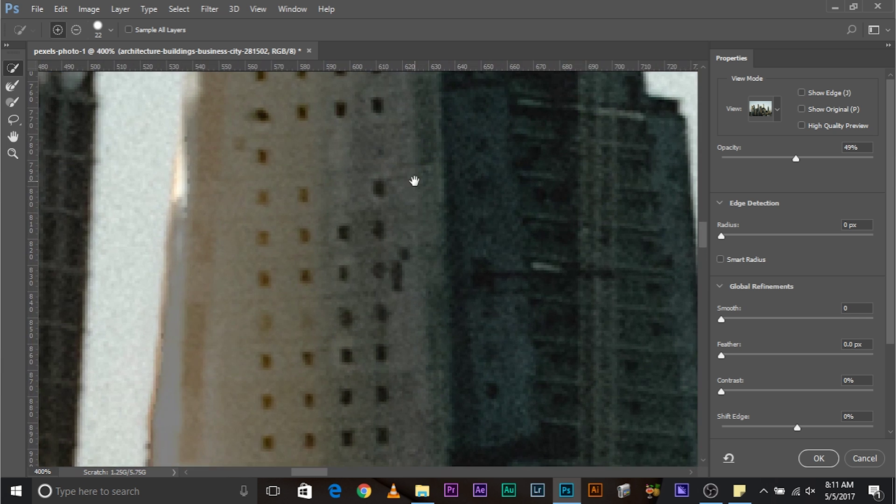
drag(382, 171, 584, 333)
alt+click(398, 356)
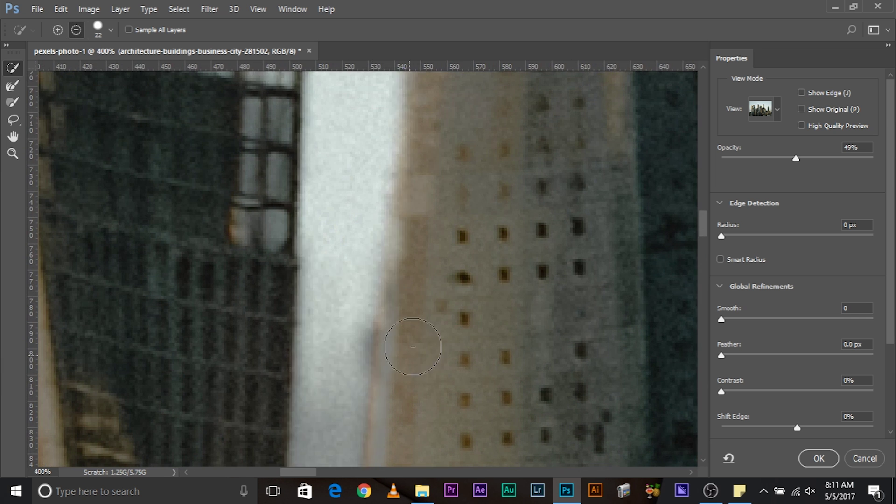
scroll(489, 303, down, 4)
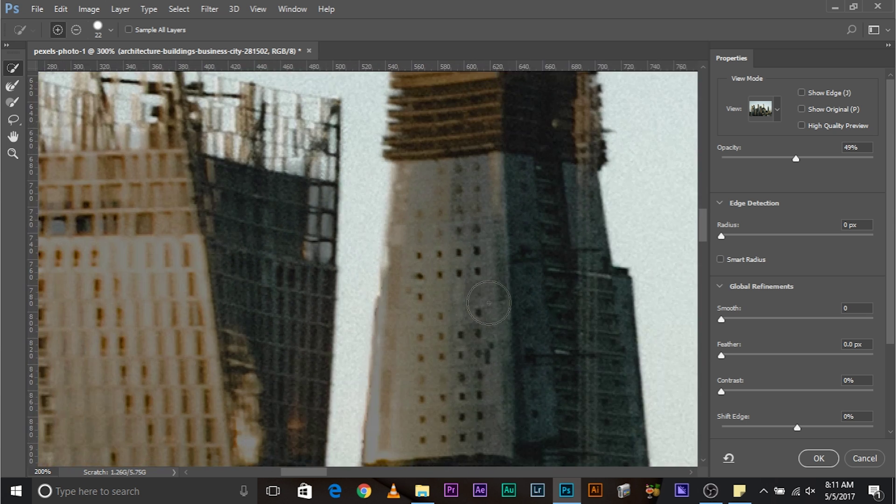
scroll(489, 302, up, 4)
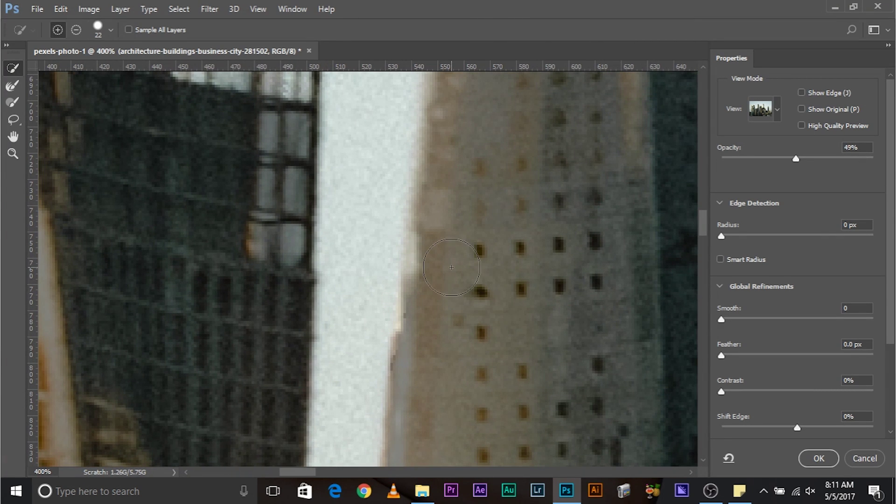
click(13, 102)
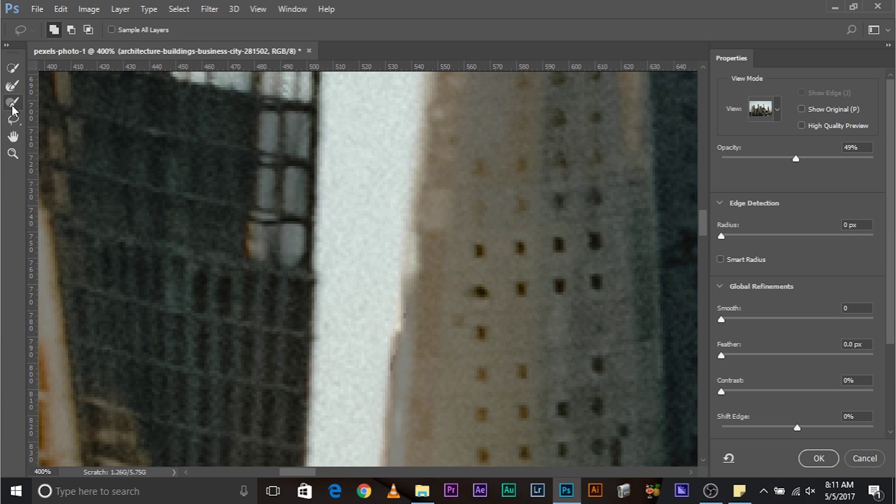
drag(518, 290, 422, 280)
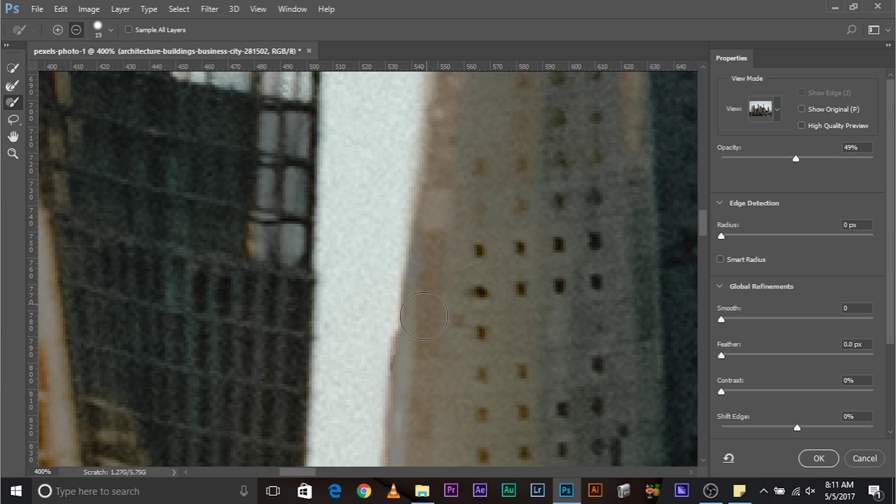
click(12, 68)
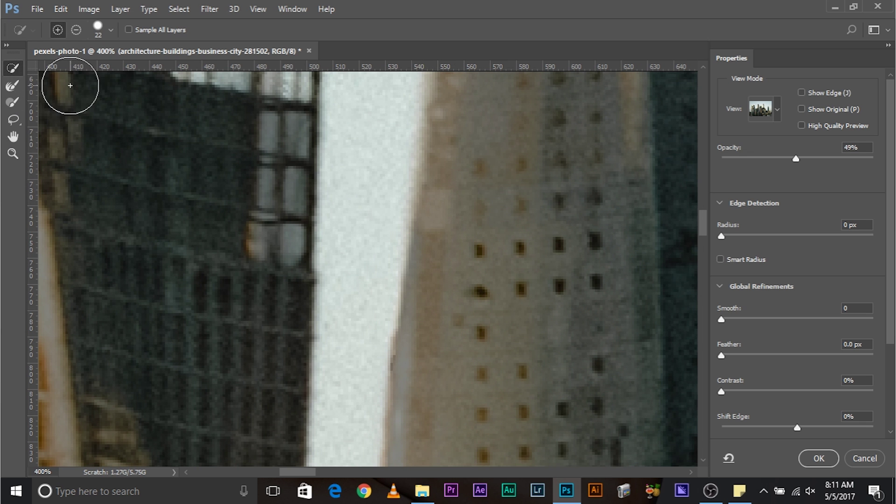
- Inspect the selection around the thin rooftop crane and the towers beside it
key(ctrl+minus)
key(ctrl+minus)
key(ctrl+minus)
key(space)
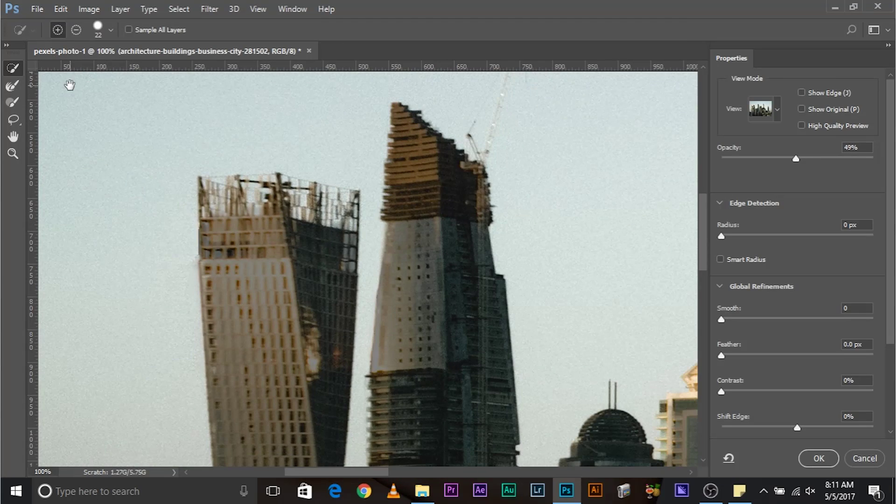
mouse_move(555, 107)
mouse_down()
mouse_move(413, 224)
mouse_move(376, 334)
mouse_up()
key(ctrl+plus)
key(ctrl+plus)
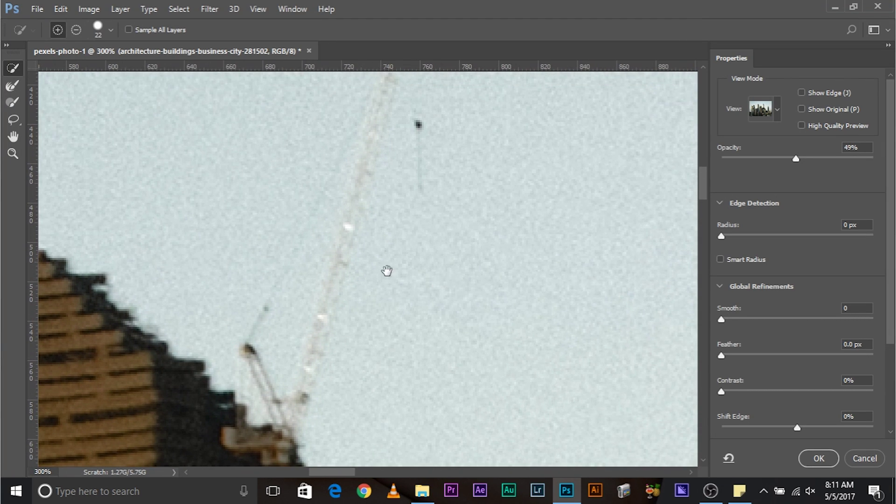
key(ctrl+minus)
key(ctrl+minus)
drag(368, 234, 335, 181)
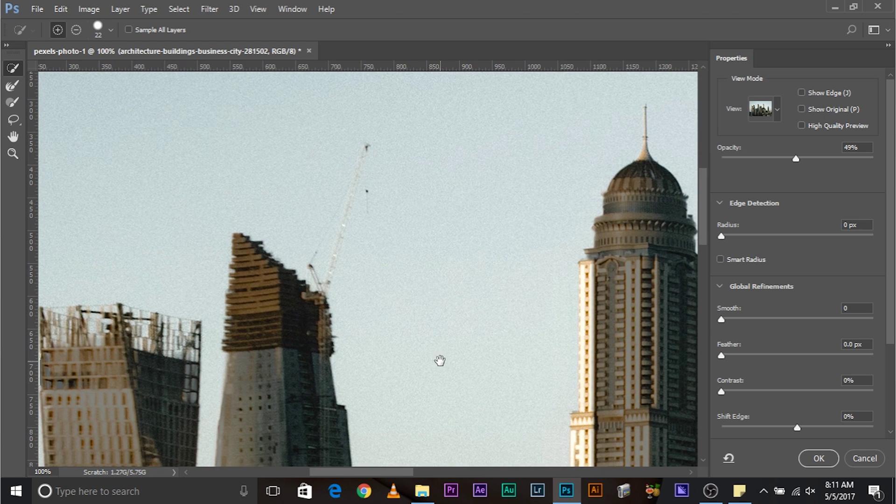
drag(441, 360, 400, 234)
drag(350, 324, 359, 159)
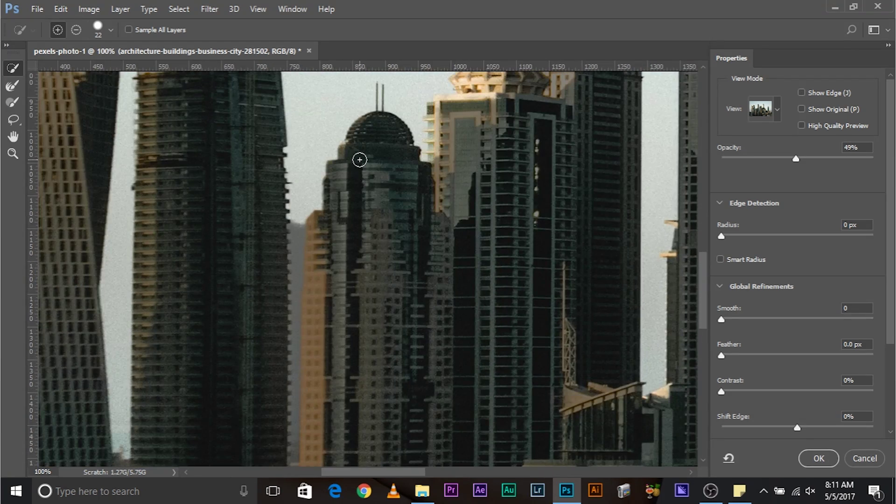
- Add the narrow strip between the dark tower and the orange building to the selection with a 4 px brush
key(ctrl+plus)
mouse_move(230, 189)
mouse_down()
mouse_move(300, 135)
mouse_move(295, 261)
mouse_up()
key(bracketleft)
key(bracketleft)
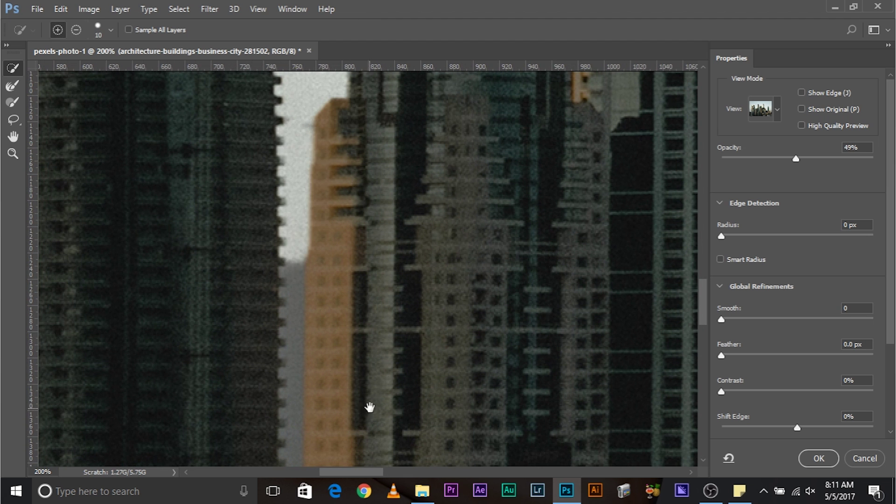
drag(369, 407, 397, 284)
mouse_move(318, 146)
mouse_down()
mouse_move(326, 143)
mouse_move(324, 161)
mouse_move(322, 136)
mouse_up()
key(ctrl+z)
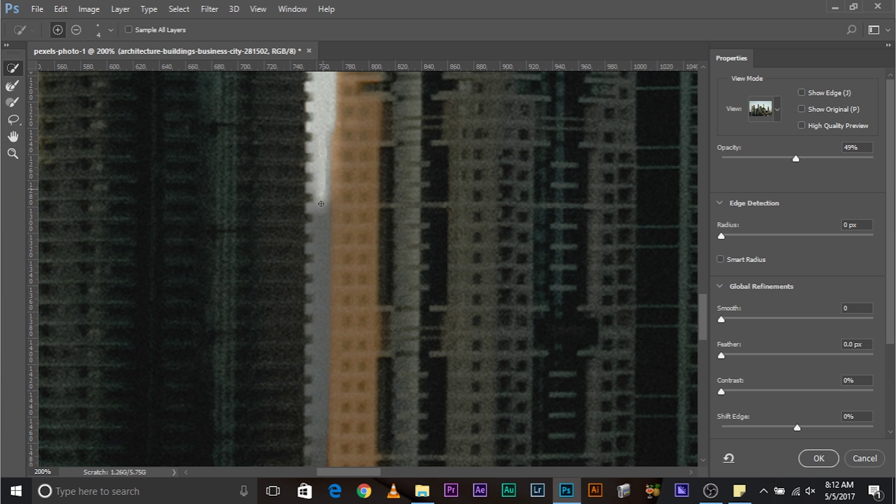
drag(321, 204, 316, 234)
mouse_move(321, 286)
mouse_down()
mouse_move(335, 341)
mouse_move(330, 149)
mouse_up()
drag(319, 343, 313, 288)
drag(302, 248, 303, 305)
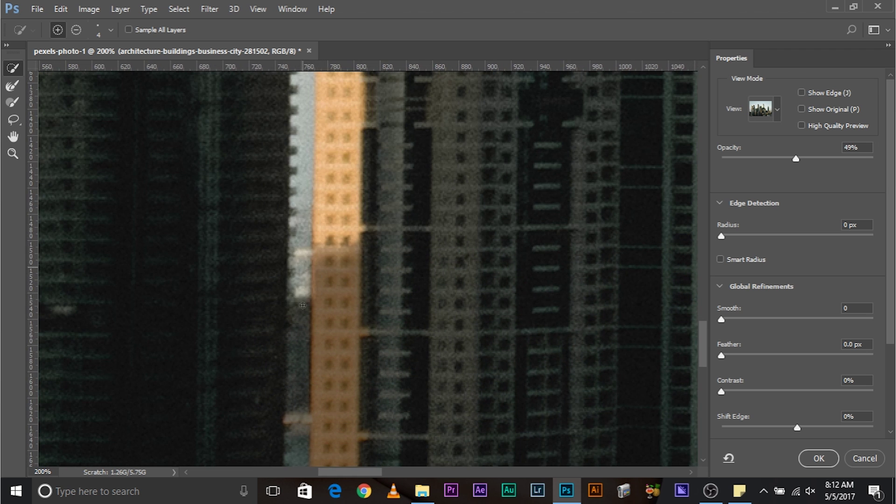
- Extend the selection over the remaining narrow gaps around the orange building and dark tower, undoing one stray stroke
drag(302, 342, 318, 346)
drag(354, 194, 330, 306)
drag(315, 305, 334, 308)
drag(324, 361, 332, 95)
key(ctrl+z)
drag(336, 168, 334, 322)
drag(335, 357, 332, 383)
drag(268, 296, 264, 299)
drag(294, 212, 287, 214)
drag(281, 160, 280, 184)
drag(280, 256, 271, 346)
- Subtract the orange building's facade from the selection with vertical strokes
alt+click(299, 275)
drag(304, 276, 309, 275)
drag(310, 150, 314, 386)
drag(319, 372, 324, 75)
- Subtract the tan-framed building with the pavilion-shaped roof from the selection with a 23 px brush
drag(383, 142, 216, 430)
drag(304, 328, 240, 332)
mouse_move(346, 267)
mouse_down()
mouse_move(340, 211)
mouse_move(353, 189)
mouse_move(420, 166)
mouse_move(401, 131)
mouse_move(455, 102)
mouse_up()
drag(432, 181, 408, 228)
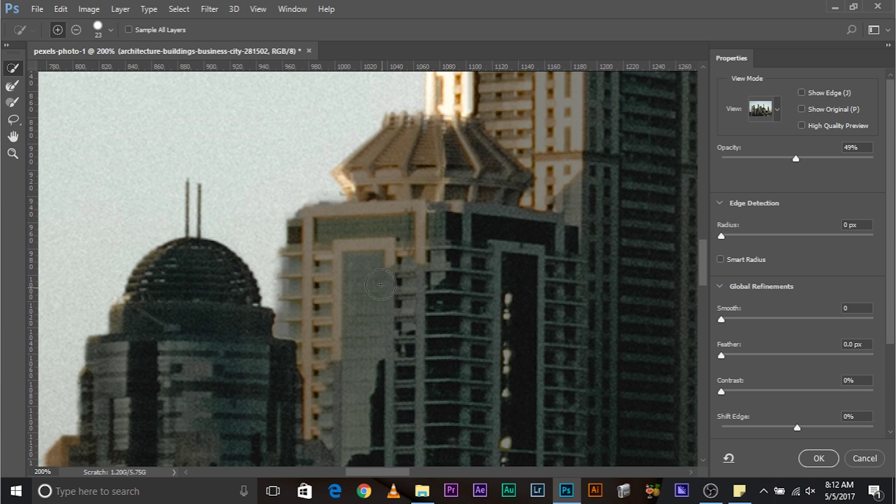
- Subtract the sunlit facade of the tall domed tower from the selection along its full height
drag(382, 163, 215, 385)
drag(294, 244, 274, 273)
drag(298, 154, 276, 424)
drag(286, 223, 298, 411)
drag(372, 408, 389, 257)
drag(299, 124, 297, 260)
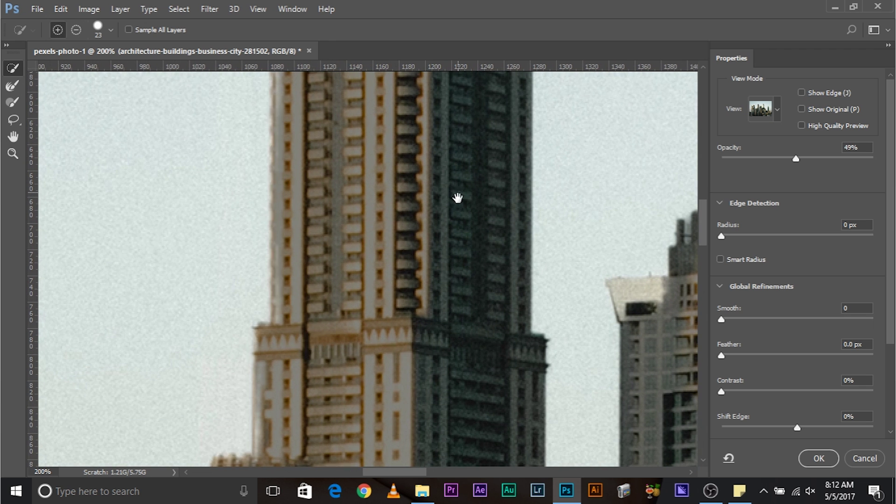
- Refine the selection along the domed tower's spire with the Refine Edge Brush
drag(440, 119, 453, 372)
drag(460, 260, 412, 474)
drag(355, 321, 349, 321)
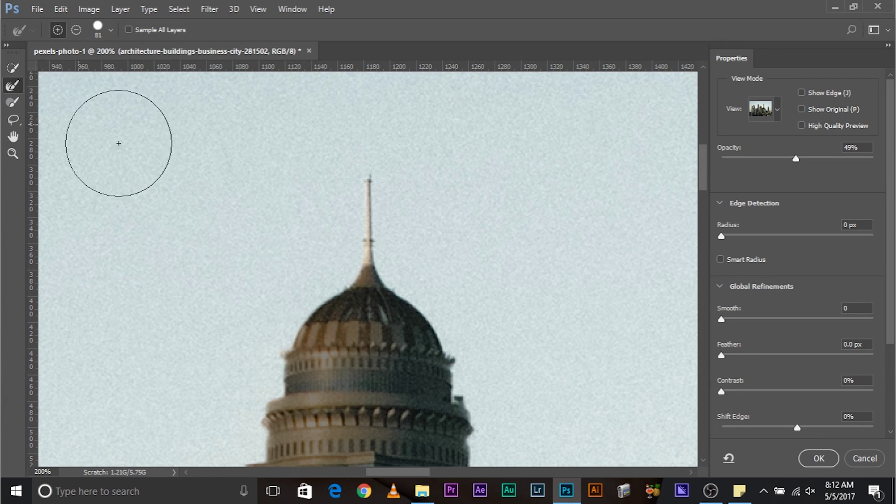
mouse_move(385, 225)
mouse_down()
mouse_move(371, 242)
mouse_move(370, 171)
mouse_up()
- Set the view overlay's opacity to 100% to check the selection around the stepped tower and the lattice-crowned tower
mouse_move(579, 318)
mouse_down()
mouse_move(360, 172)
mouse_move(345, 151)
mouse_up()
drag(321, 318, 299, 93)
drag(306, 337, 305, 162)
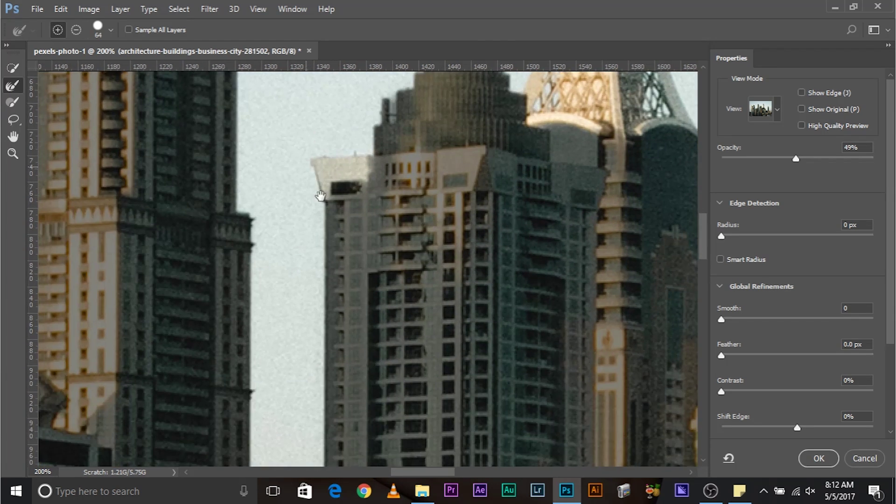
drag(321, 196, 300, 434)
drag(366, 302, 358, 347)
mouse_move(347, 241)
mouse_down()
mouse_move(324, 261)
mouse_move(309, 261)
mouse_up()
drag(345, 283, 350, 284)
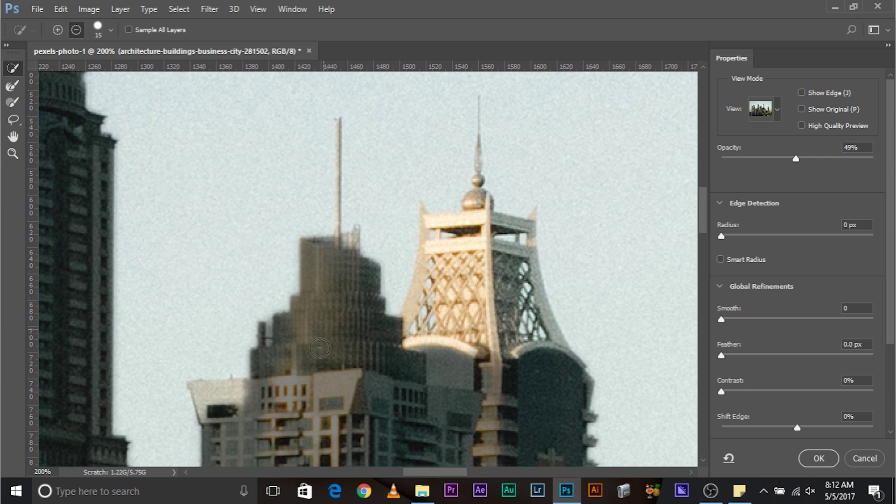
drag(797, 158, 877, 161)
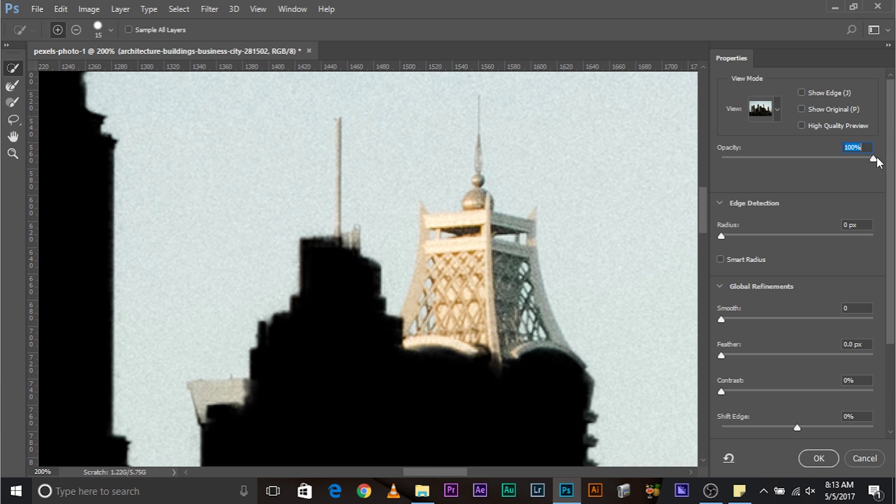
- Subtract the pale roof corner beside the stepped tower and the golden lattice crown from the selection
drag(333, 137, 340, 257)
drag(332, 308, 328, 297)
drag(328, 297, 312, 300)
key(w)
drag(248, 372, 263, 272)
drag(213, 282, 256, 281)
drag(462, 292, 246, 395)
mouse_move(254, 226)
mouse_down()
mouse_move(267, 226)
mouse_move(279, 308)
mouse_up()
- Refine the selection along the spire of the lattice-crowned tower with the Refine Edge Brush
click(13, 85)
mouse_move(202, 282)
mouse_down()
mouse_move(264, 205)
mouse_move(345, 299)
mouse_up()
drag(274, 187, 274, 91)
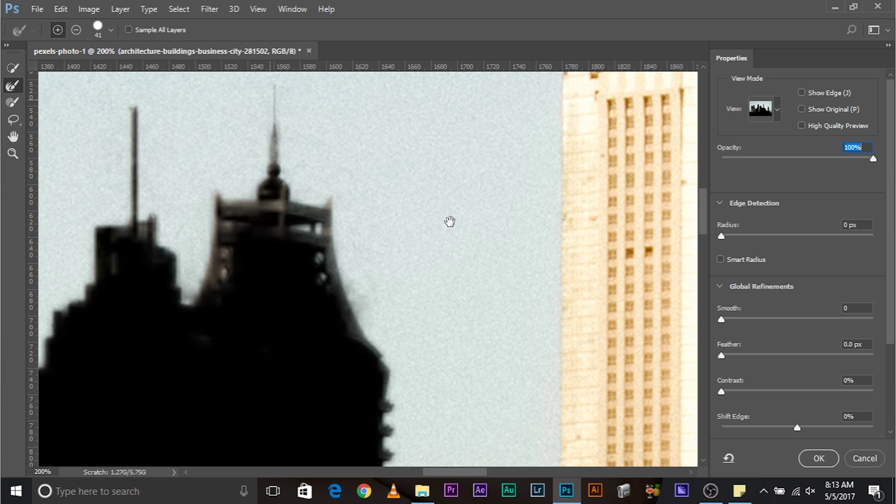
- Subtract the tall cream tower with vertical window rows and its neighbouring buildings from the selection
drag(504, 401, 263, 106)
click(12, 68)
drag(392, 177, 404, 254)
mouse_move(373, 298)
mouse_down()
mouse_move(410, 194)
mouse_move(416, 107)
mouse_up()
mouse_move(393, 236)
mouse_down()
mouse_move(384, 369)
mouse_move(397, 112)
mouse_up()
drag(412, 122, 424, 401)
mouse_move(432, 276)
alt+mouse_down()
mouse_move(454, 190)
mouse_move(523, 397)
alt+mouse_up()
mouse_move(382, 244)
mouse_down()
mouse_move(281, 164)
mouse_move(98, 93)
mouse_up()
mouse_move(579, 410)
mouse_down()
mouse_move(554, 154)
mouse_move(100, 164)
mouse_up()
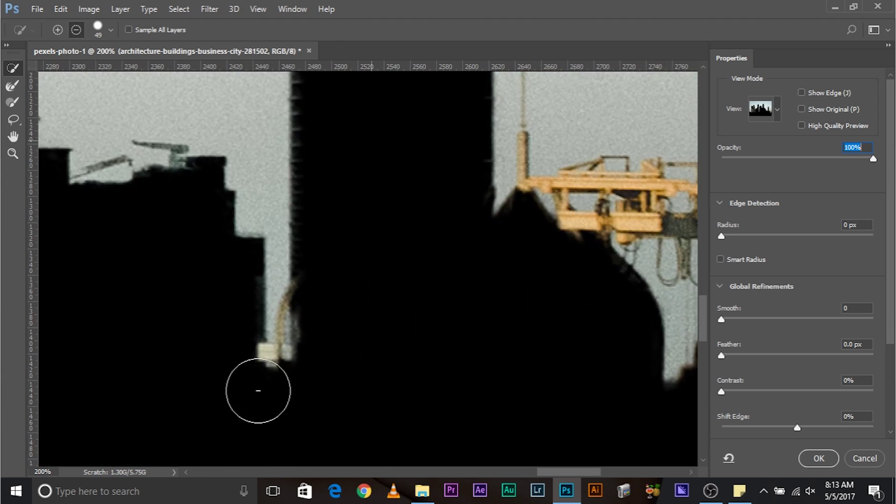
- Subtract the leftover spots at the base and along the shaft of the tall pointed tower with a 49 px brush
alt+drag(261, 420, 278, 298)
drag(314, 100, 342, 379)
drag(348, 98, 322, 398)
mouse_move(355, 210)
alt+mouse_down()
mouse_move(374, 401)
mouse_move(374, 205)
alt+mouse_up()
alt+drag(347, 283, 340, 328)
drag(339, 89, 334, 392)
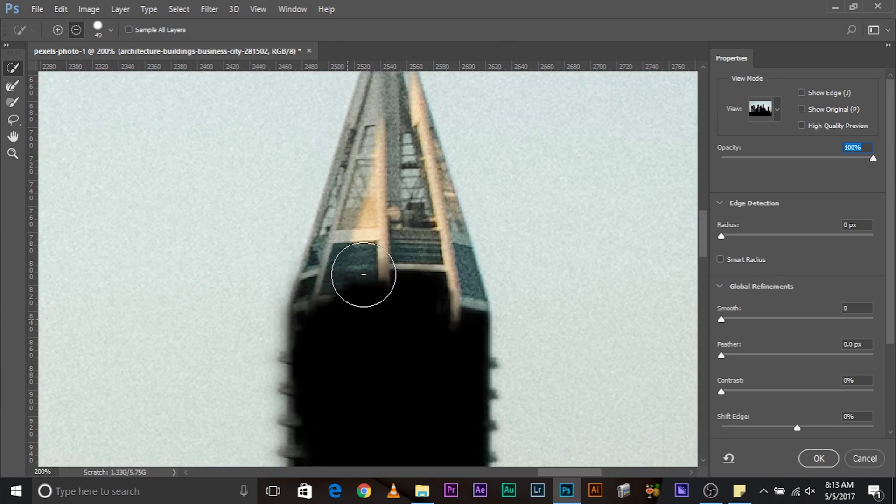
- Subtract the pointed tower's tapering top from the selection, using a smaller brush towards its tip
drag(334, 346, 392, 140)
drag(390, 182, 390, 315)
key(bracketleft)
key(bracketleft)
key(bracketleft)
drag(406, 239, 421, 266)
mouse_move(442, 379)
mouse_down()
mouse_move(391, 223)
mouse_move(420, 268)
mouse_up()
mouse_move(343, 145)
mouse_down()
mouse_move(357, 383)
mouse_move(356, 289)
mouse_up()
- Try to brush along the yellow crane's arm with a 12 px Refine Edge Brush in subtract mode
click(13, 86)
drag(552, 412, 420, 187)
drag(560, 401, 410, 196)
drag(398, 379, 383, 110)
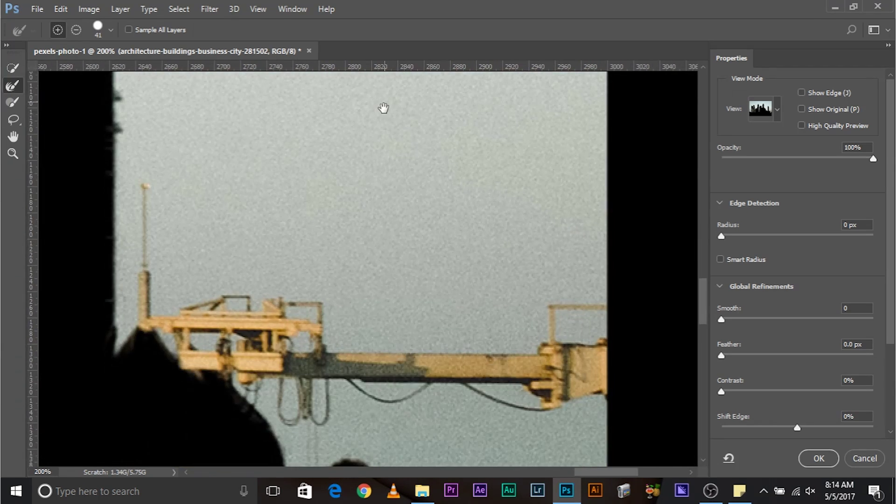
mouse_move(334, 356)
mouse_down()
mouse_move(434, 152)
mouse_move(309, 77)
mouse_move(314, 178)
mouse_move(388, 302)
mouse_up()
drag(314, 314, 296, 319)
drag(409, 300, 453, 300)
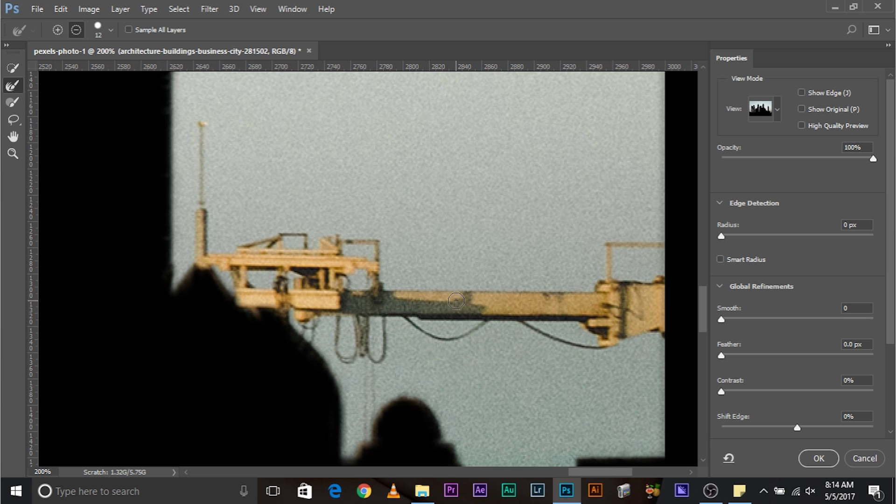
key(alt)
drag(331, 353, 330, 286)
drag(420, 258, 390, 284)
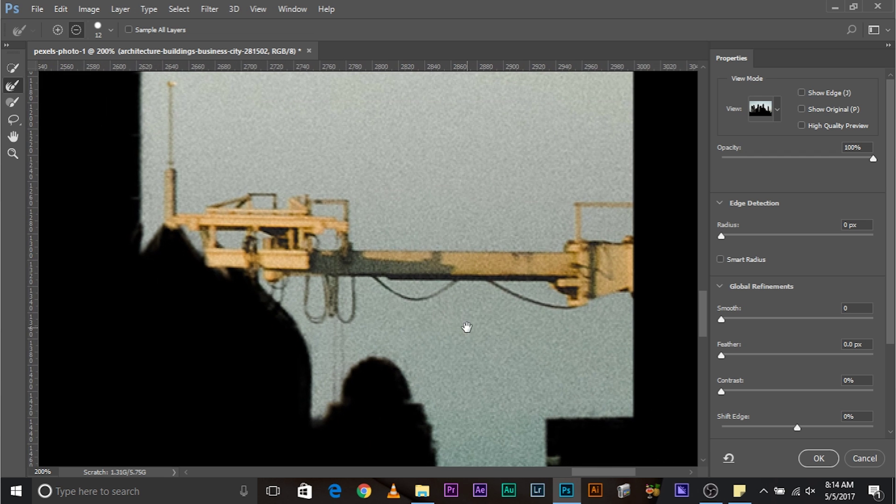
- Apply the refined selection as a layer mask and invert the mask so the buildings show instead of the sky
key(ctrl+minus)
key(ctrl+minus)
key(ctrl+plus)
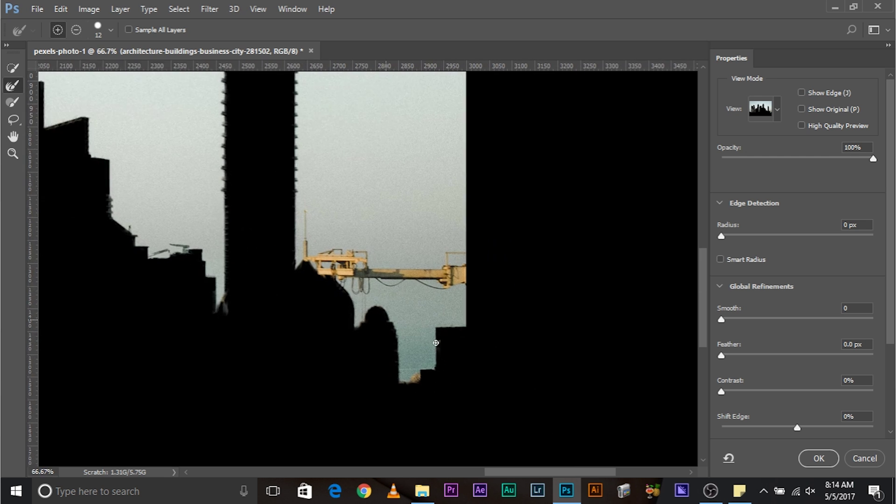
drag(404, 295, 378, 204)
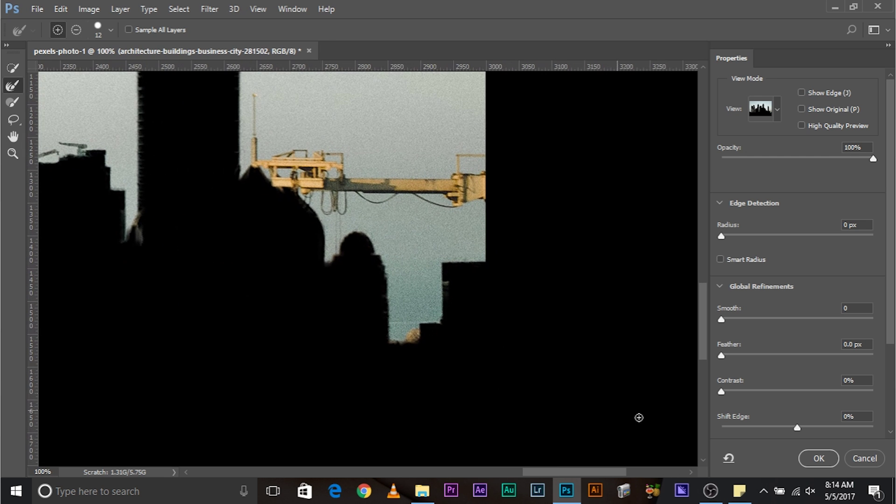
key(Return)
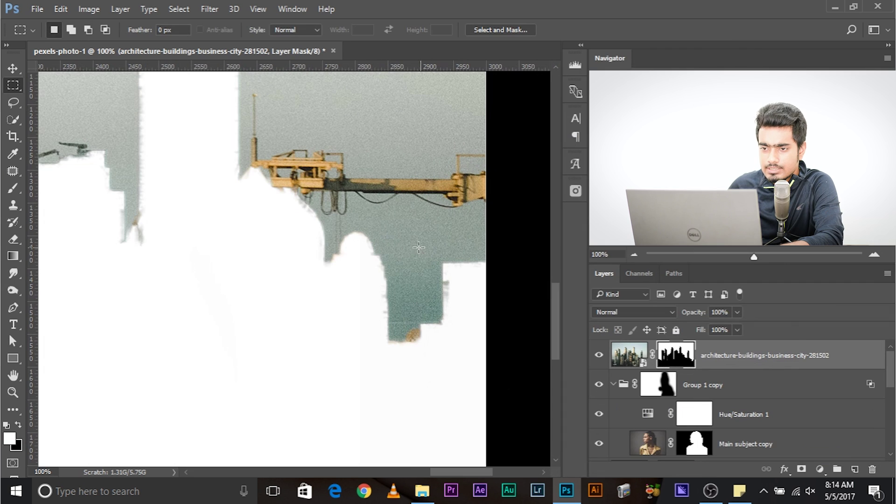
key(ctrl+i)
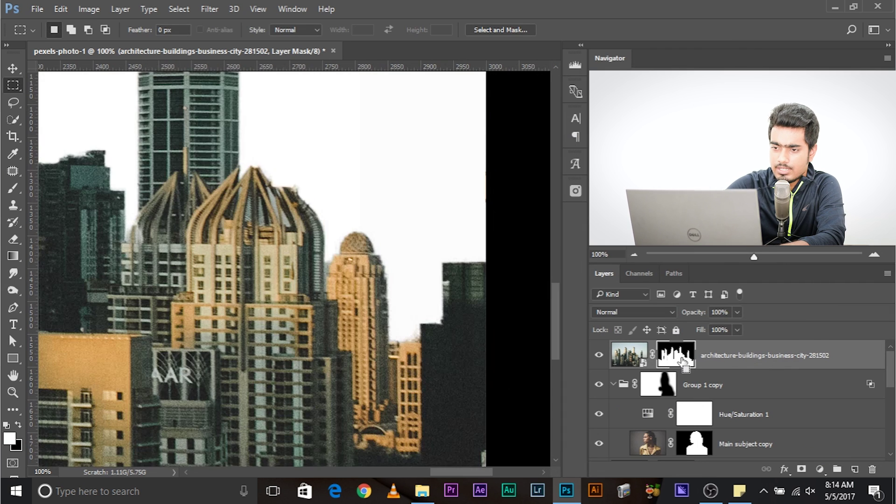
- Rotate the masked skyline layer 90° clockwise with Free Transform
key(ctrl+minus)
key(ctrl+minus)
key(ctrl+minus)
key(ctrl+minus)
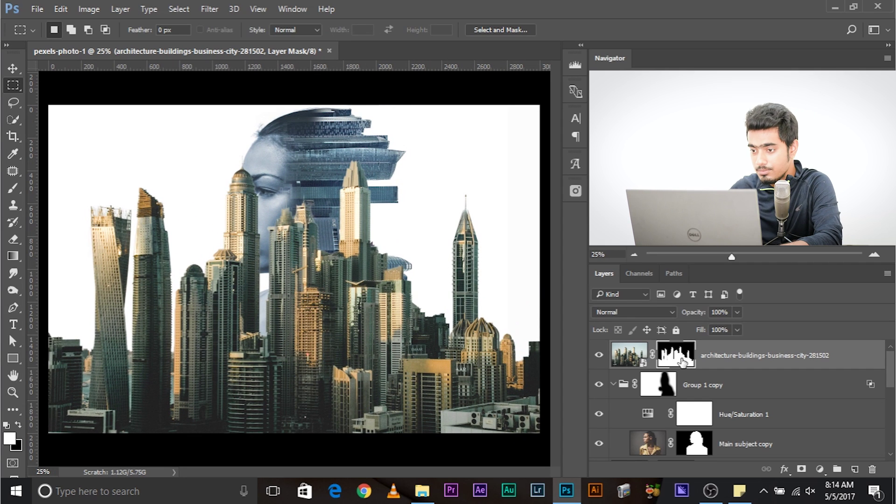
key(ctrl+t)
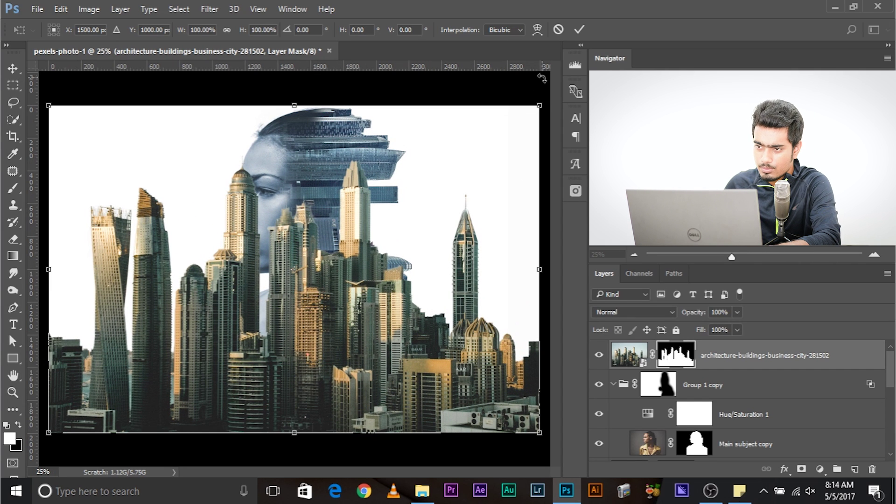
drag(541, 78, 407, 452)
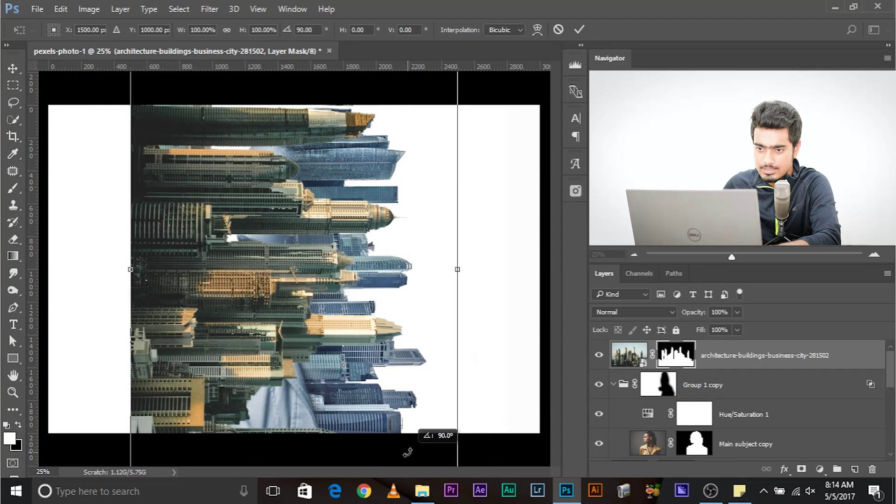
key(Return)
key(m)
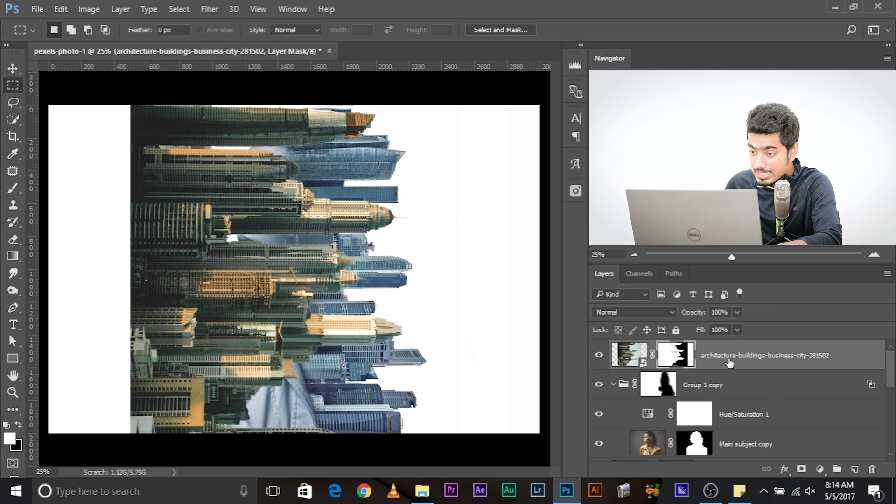
- Place the rotated skyline layer directly below the photo-of-city-escape-under-clear-sky-202116 layer and shift it to the right behind the blue buildings
drag(739, 355, 751, 405)
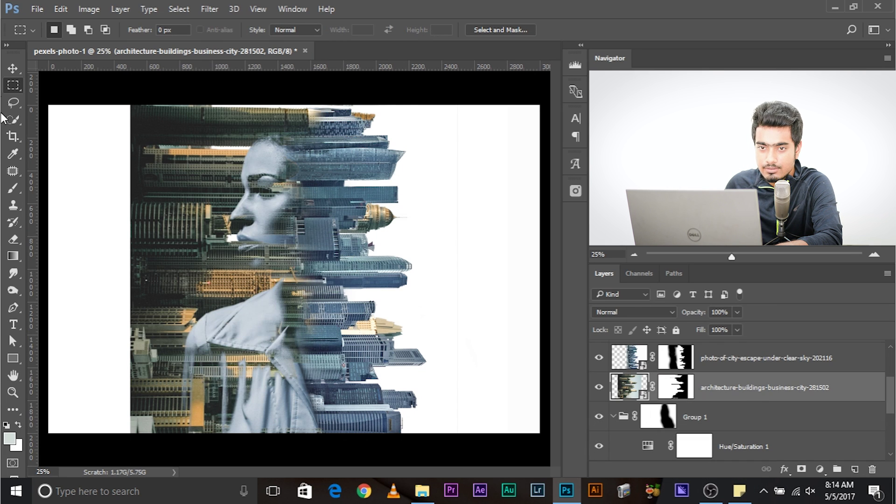
click(12, 70)
drag(204, 276, 379, 267)
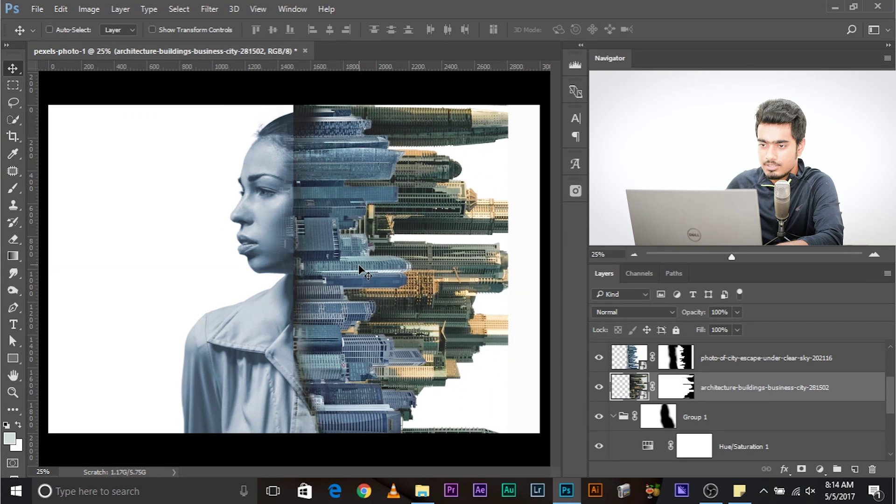
- Start a free transform on the golden skyline and reposition it down and left to about X 2254 px, Y 1317 px
key(ctrl+minus)
key(ctrl+plus)
key(ctrl+minus)
key(ctrl+t)
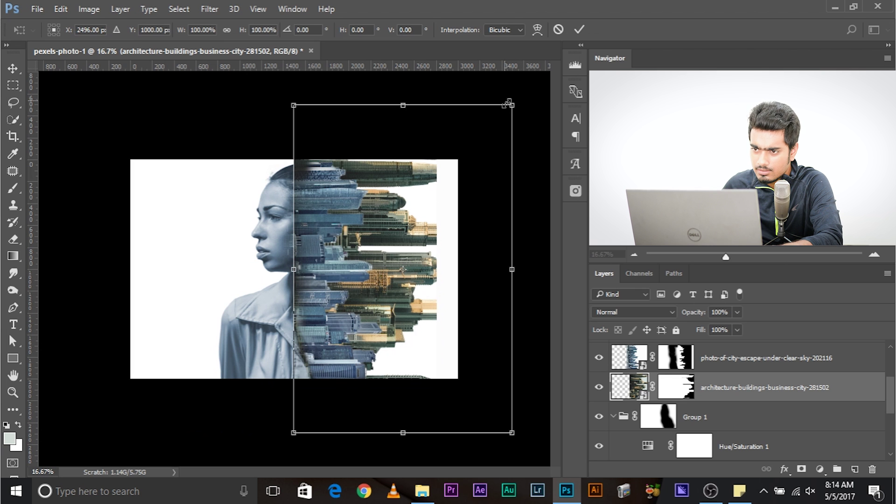
drag(392, 194, 376, 238)
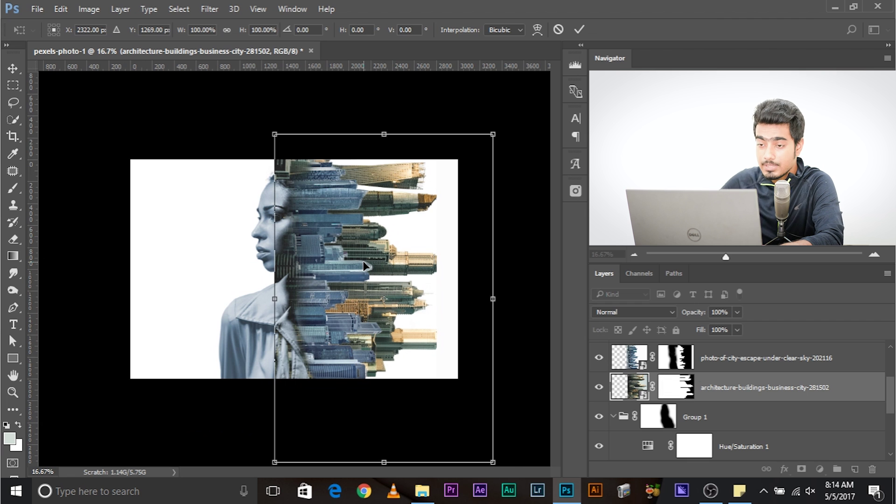
key(ctrl+plus)
key(ctrl+plus)
drag(279, 161, 167, 332)
drag(366, 314, 350, 326)
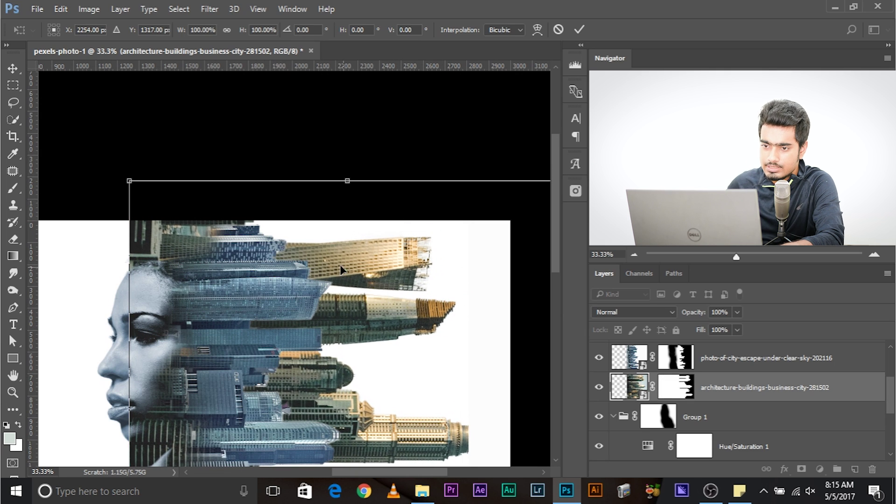
drag(350, 292, 356, 251)
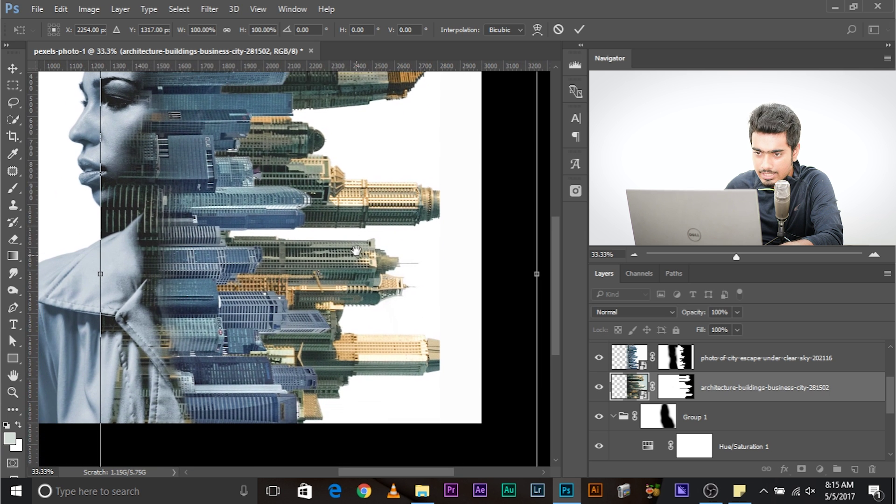
- Move the transform's reference point near the head's upper edge at X 1705 px, Y 171.57 px and scale the skyline to 55.90%
drag(319, 274, 247, 111)
drag(289, 176, 340, 339)
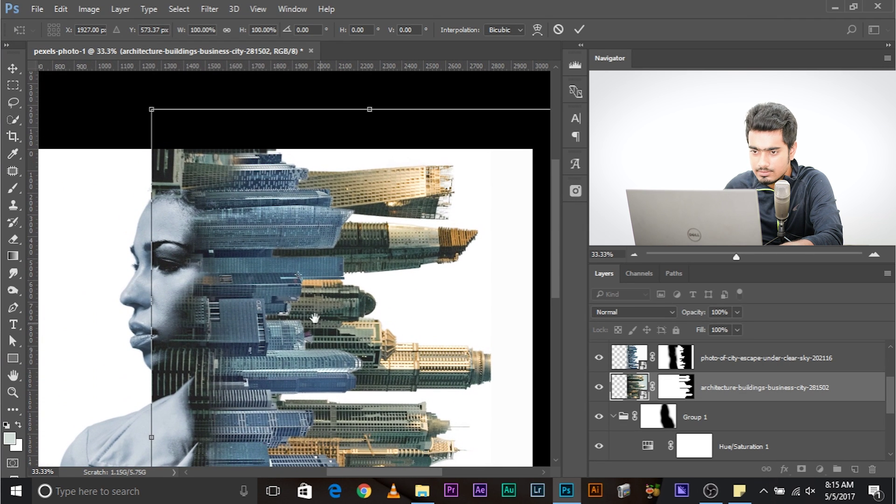
drag(299, 276, 259, 198)
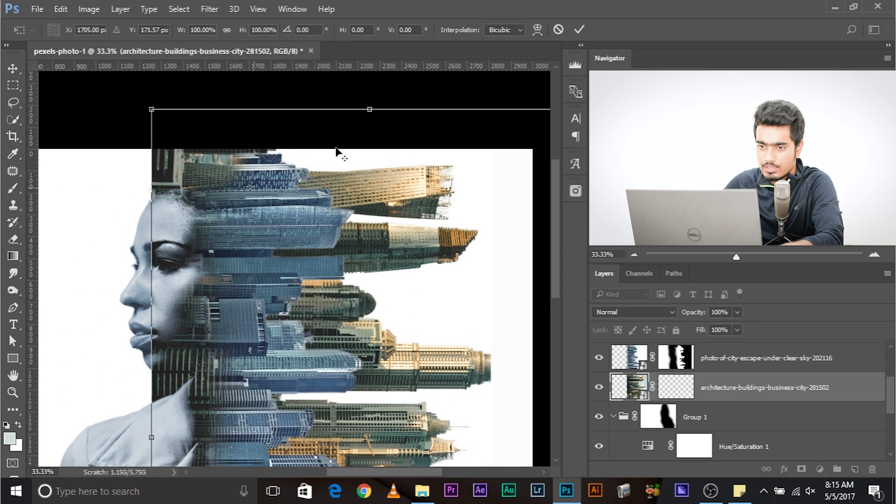
key(ctrl+plus)
key(ctrl+minus)
key(ctrl+minus)
key(ctrl+minus)
key(ctrl+minus)
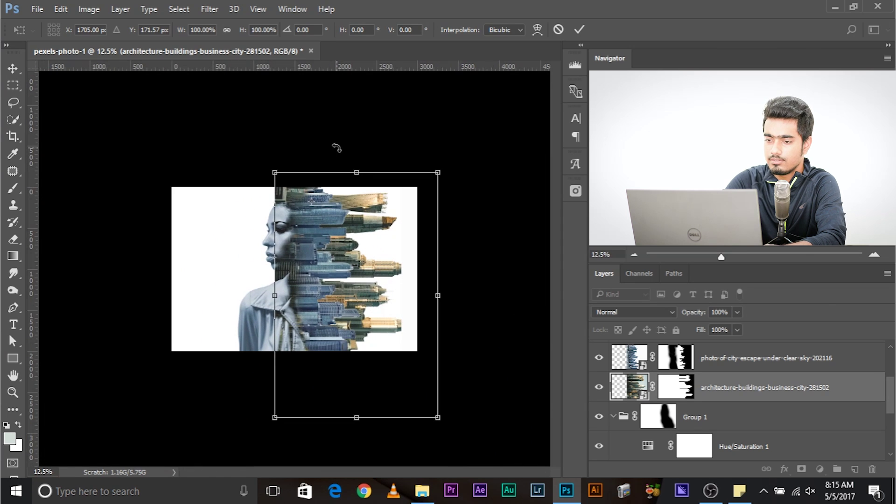
drag(437, 417, 379, 342)
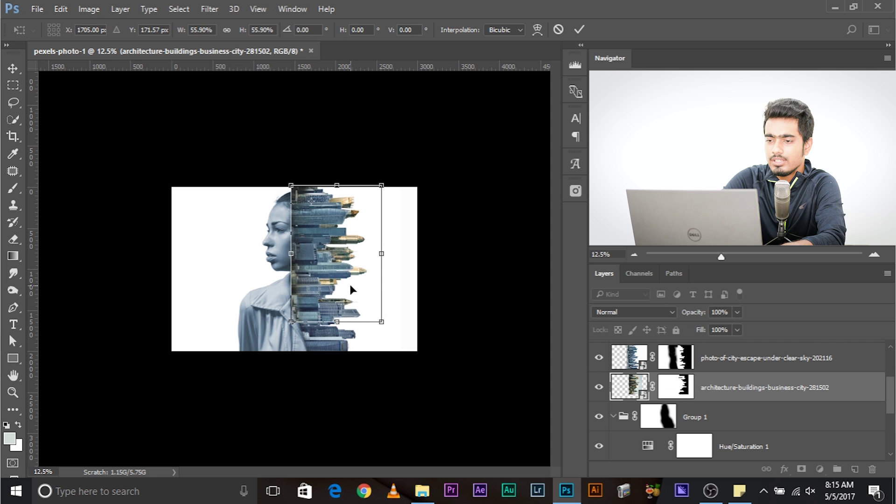
- Shift the scaled skyline right and slightly up so its towers extend beyond the blue buildings, and apply the transform
key(ctrl+plus)
key(ctrl+plus)
key(ctrl+plus)
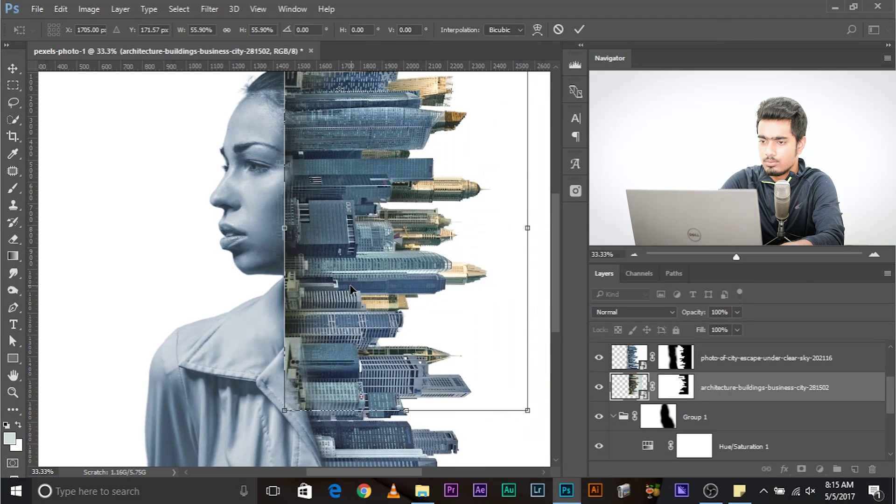
key(ctrl+minus)
drag(392, 230, 431, 217)
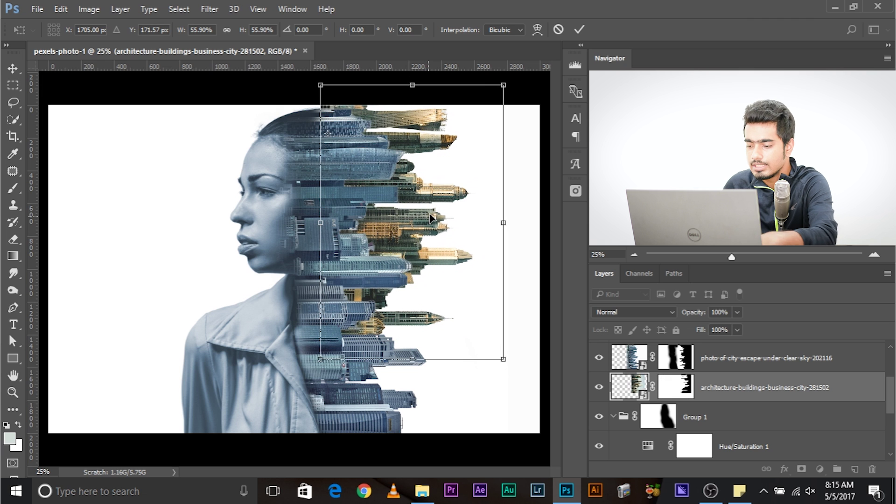
key(Return)
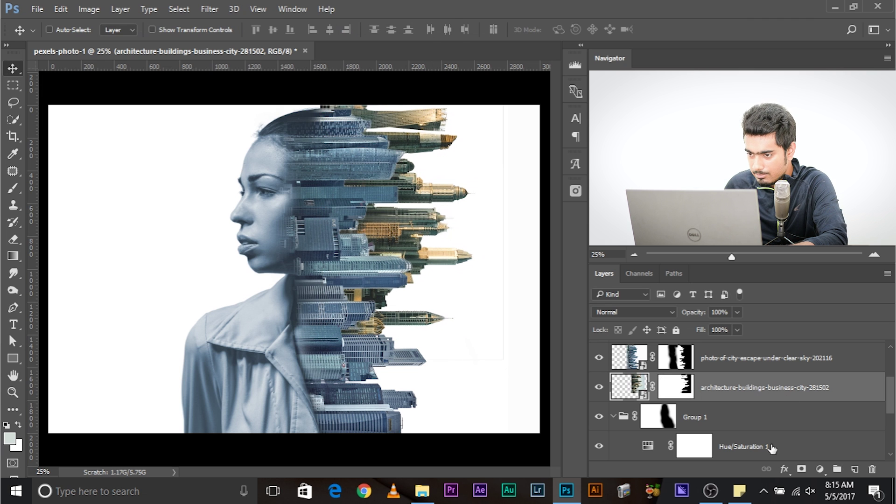
- Target the golden skyline layer's mask and ready the Brush tool with black as the foreground color
click(684, 390)
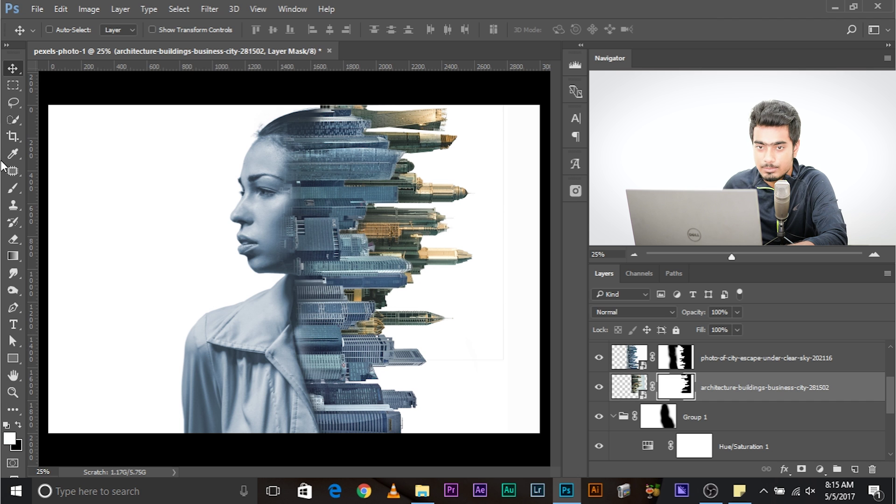
click(13, 188)
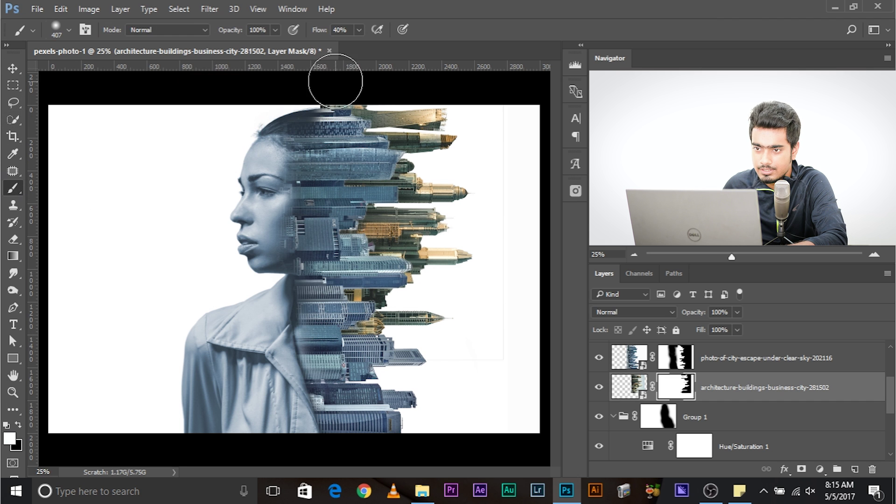
key(x)
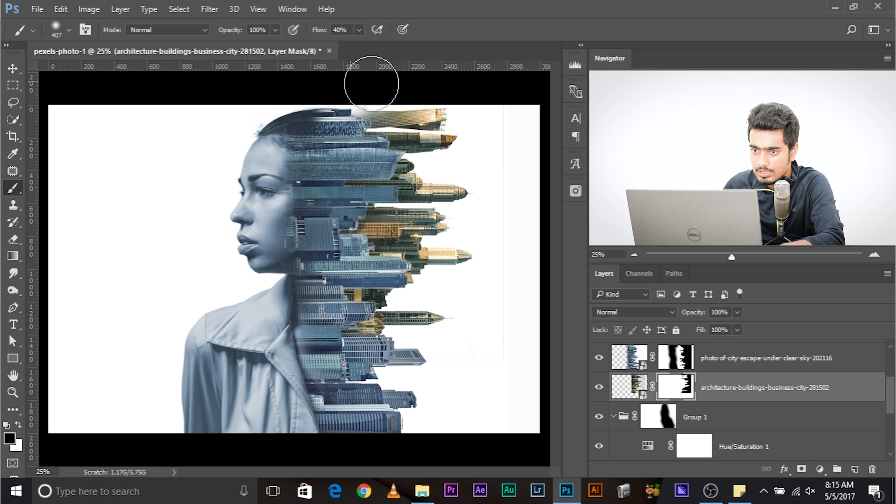
- Try to paint out the topmost golden building on the layer mask with the soft black brush
mouse_move(269, 93)
mouse_down()
mouse_move(406, 91)
mouse_move(385, 97)
mouse_up()
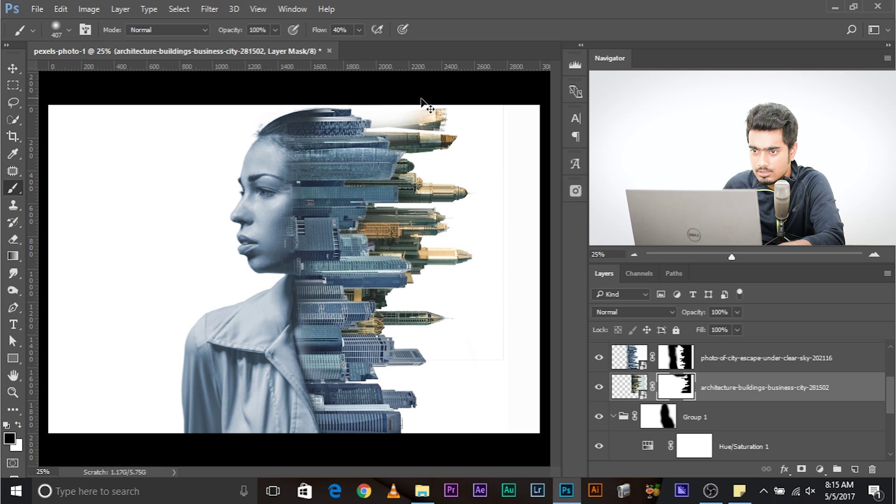
key(ctrl+z)
key(ctrl+plus)
key(ctrl+plus)
key(ctrl+plus)
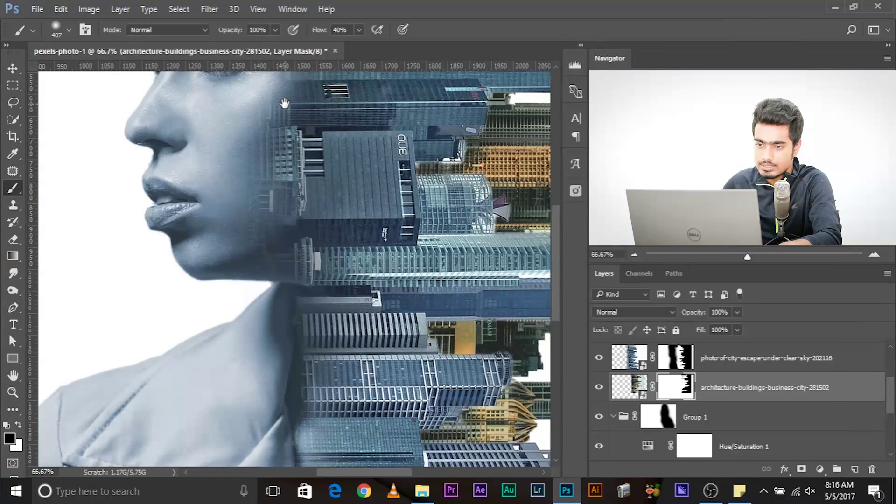
- Paint out the golden skyline over the woman's face and neck on its layer mask with a soft 611 px black brush
drag(284, 103, 341, 355)
drag(418, 178, 478, 184)
drag(373, 304, 310, 304)
mouse_move(314, 251)
mouse_down()
mouse_move(281, 255)
mouse_move(412, 258)
mouse_move(254, 262)
mouse_move(283, 265)
mouse_up()
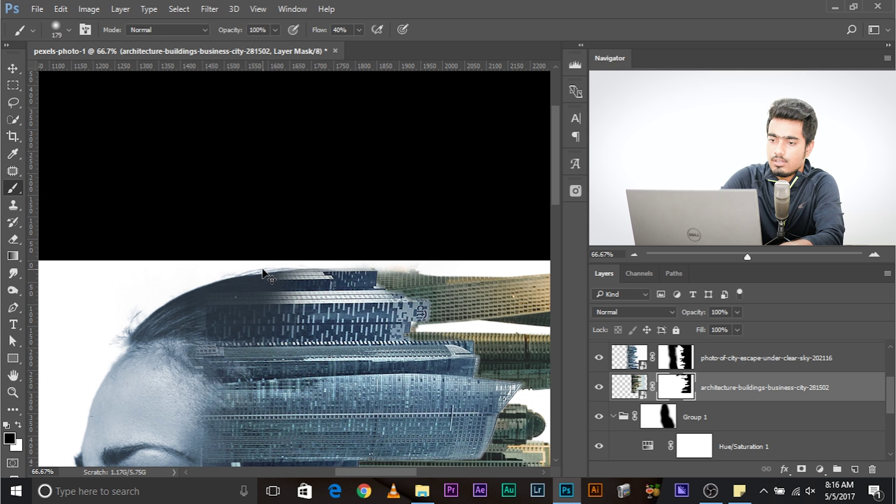
scroll(263, 271, down, 3)
drag(216, 240, 241, 241)
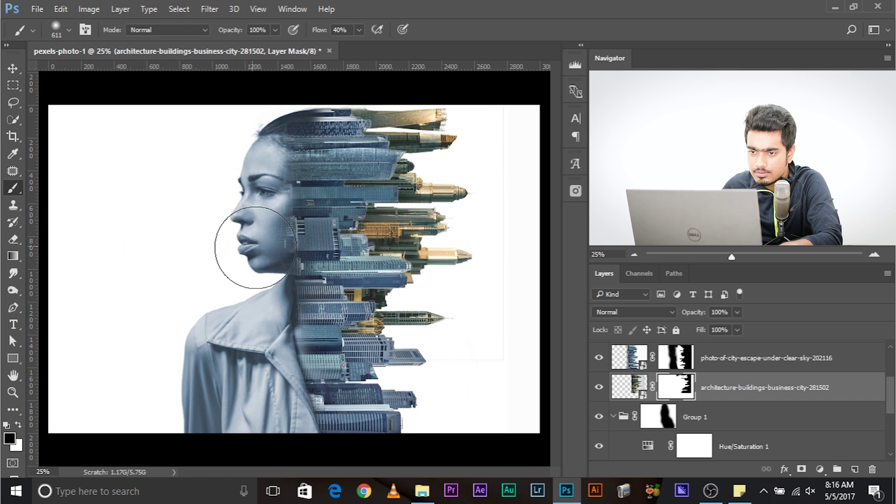
click(240, 317)
key(x)
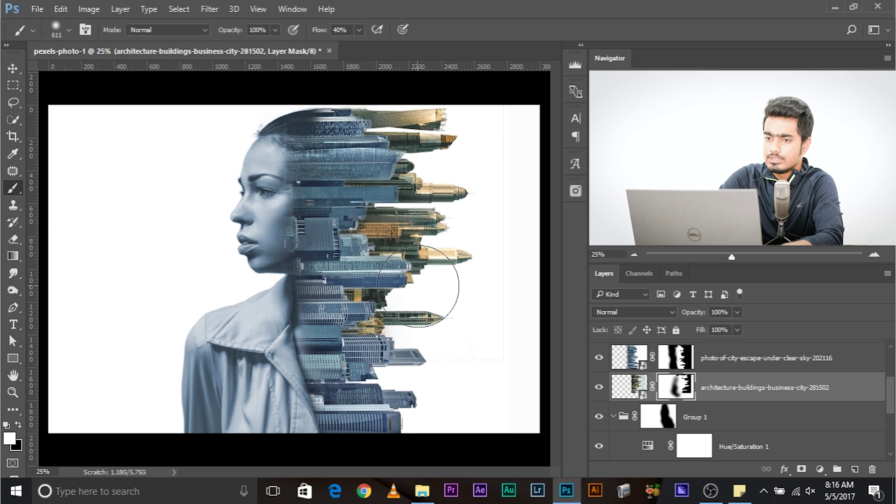
- Brush black at 17 px on the mask over the haze above the topmost golden building, beside the blue tower
key(ctrl+plus)
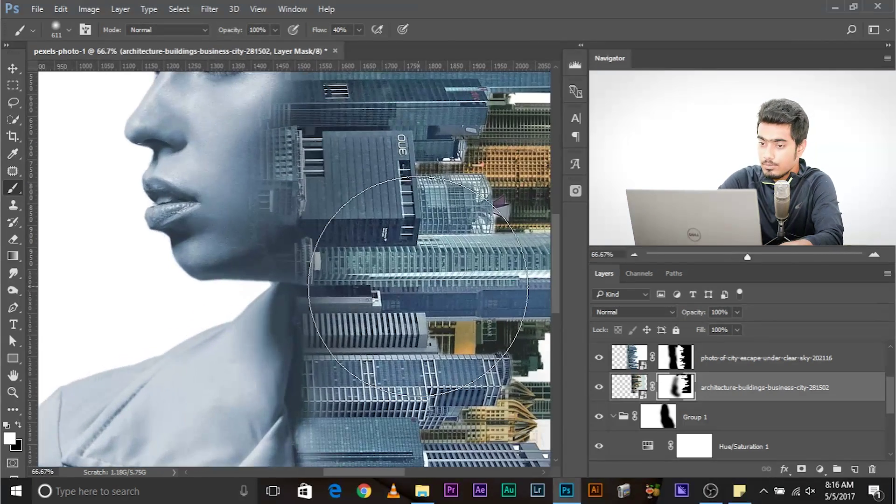
drag(416, 285, 308, 488)
drag(318, 281, 440, 252)
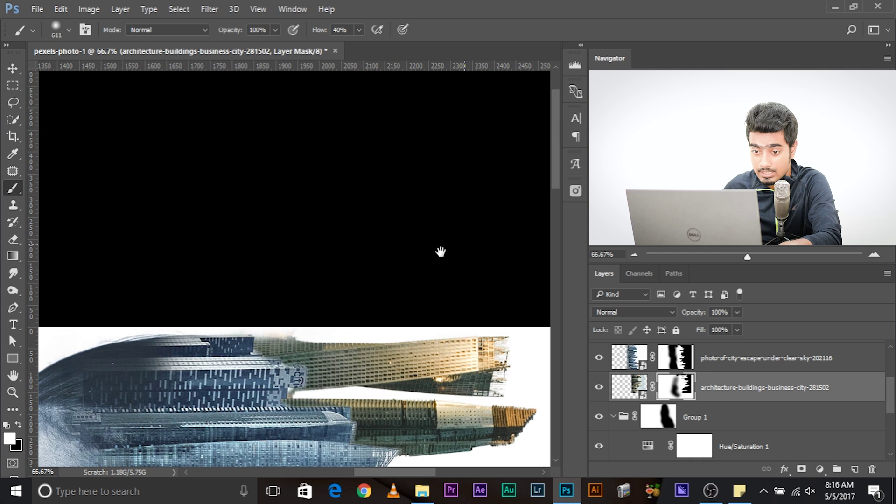
key(ctrl+plus)
key(ctrl+plus)
key(ctrl+plus)
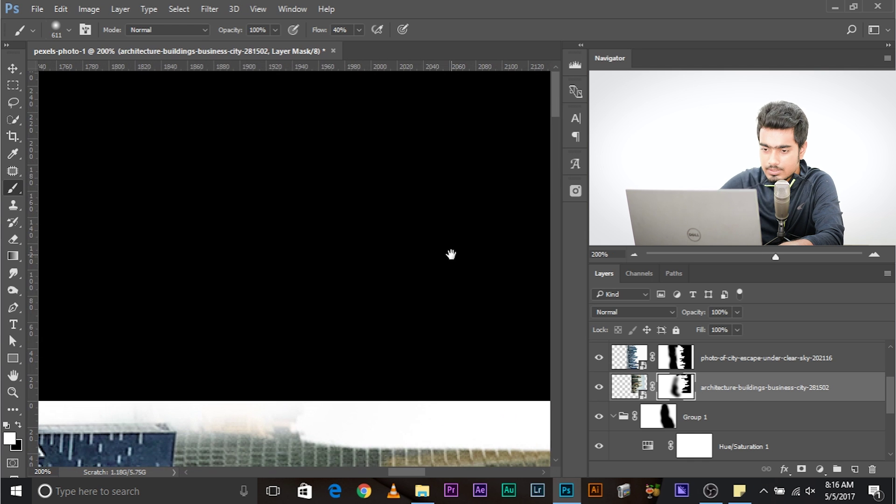
drag(280, 299, 348, 158)
drag(329, 270, 2, 258)
key(x)
drag(376, 270, 343, 271)
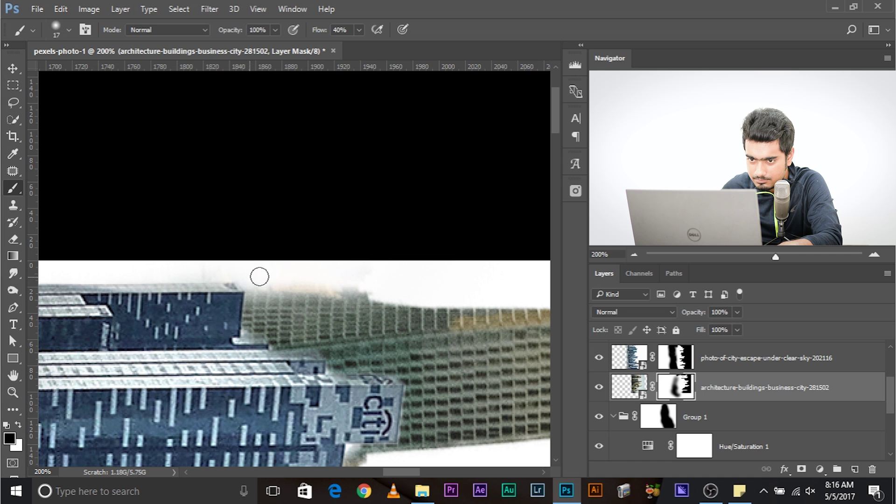
mouse_move(310, 289)
mouse_down()
mouse_move(388, 299)
mouse_move(266, 279)
mouse_up()
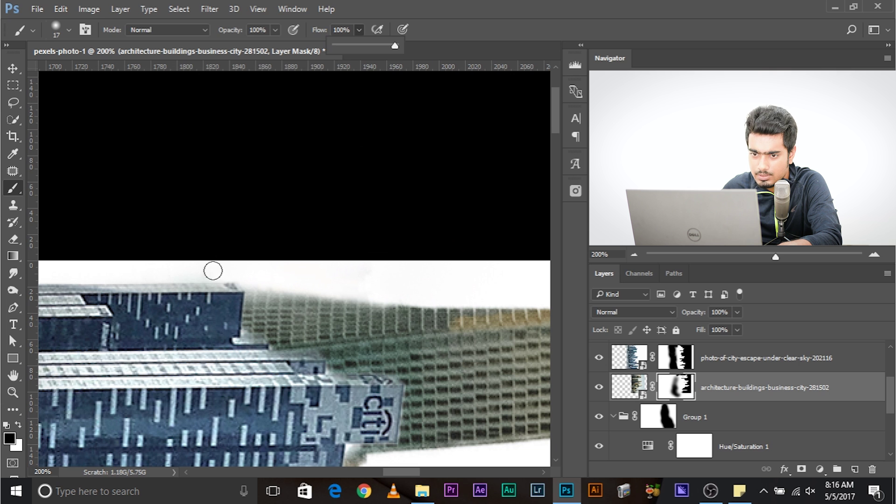
- Set the brush flow to 100% and clean the remaining haze along the topmost golden building's upper edge on the mask
drag(189, 286, 210, 285)
drag(273, 284, 406, 297)
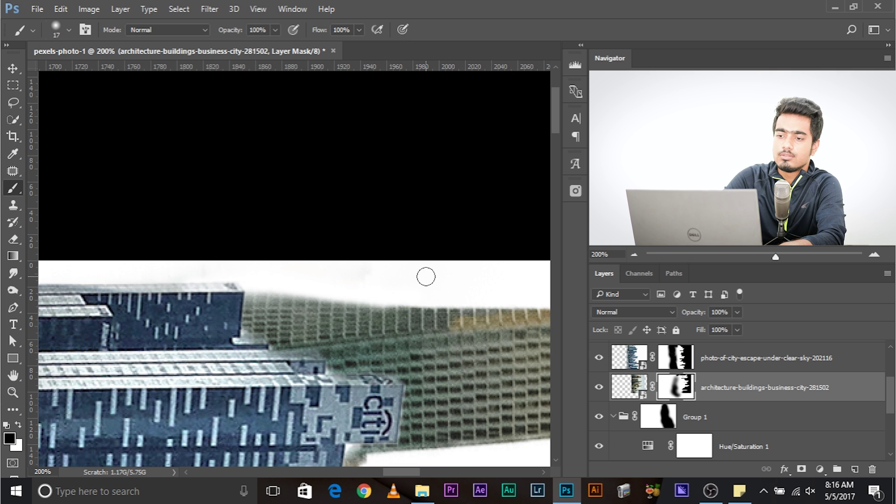
key(ctrl+minus)
key(ctrl+minus)
key(ctrl+minus)
key(ctrl+minus)
key(ctrl+minus)
key(ctrl+minus)
key(ctrl+plus)
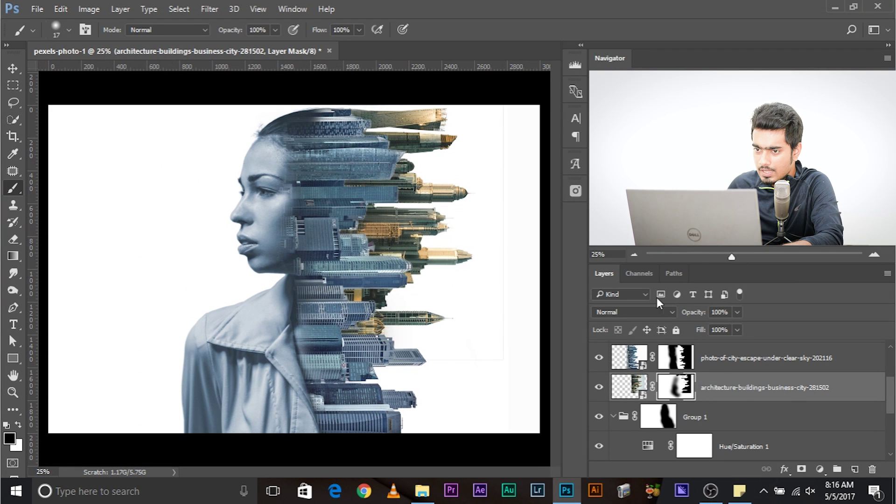
- Add a Hue/Saturation adjustment layer above the golden skyline and clip it to that layer
click(819, 469)
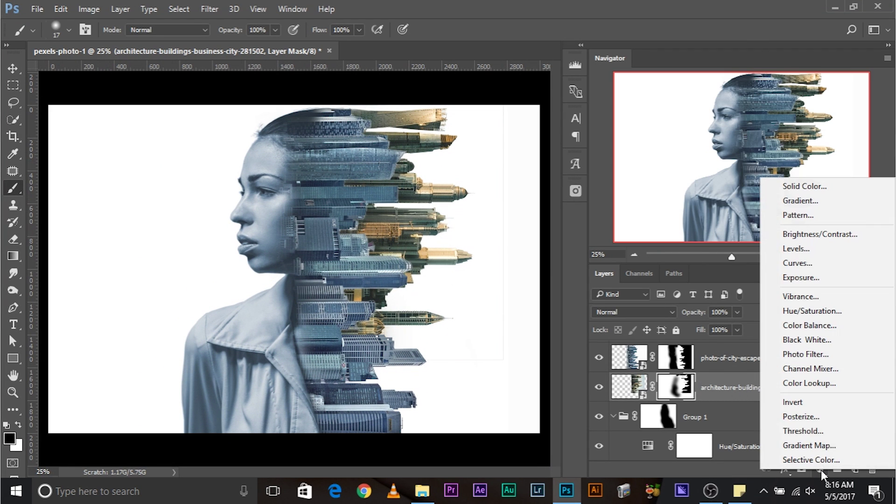
click(814, 305)
drag(593, 115, 423, 77)
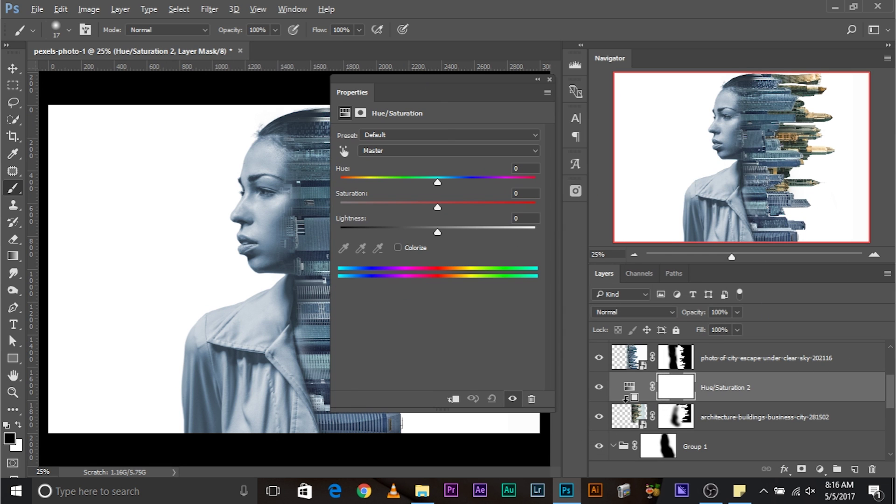
click(453, 399)
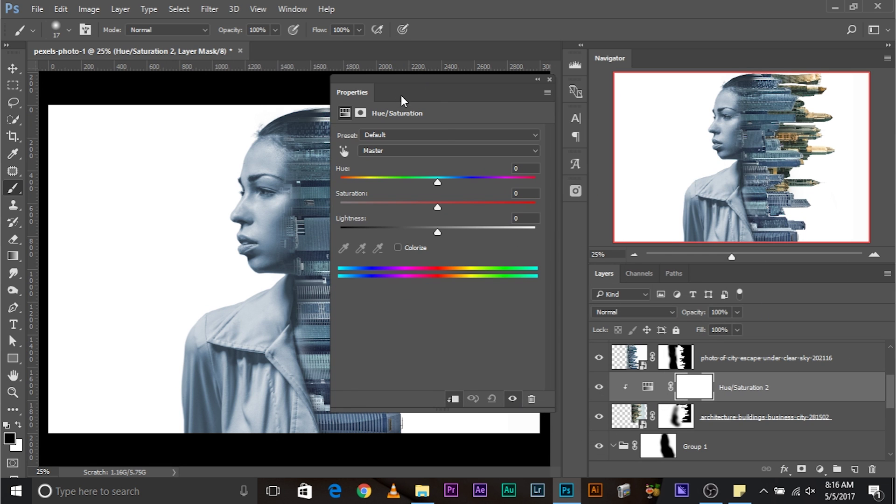
drag(399, 94, 668, 111)
- Colorize the golden skyline blue with hue 202, reduce its saturation, and fine-tune the lightness to match the front buildings
click(660, 264)
drag(602, 198, 711, 193)
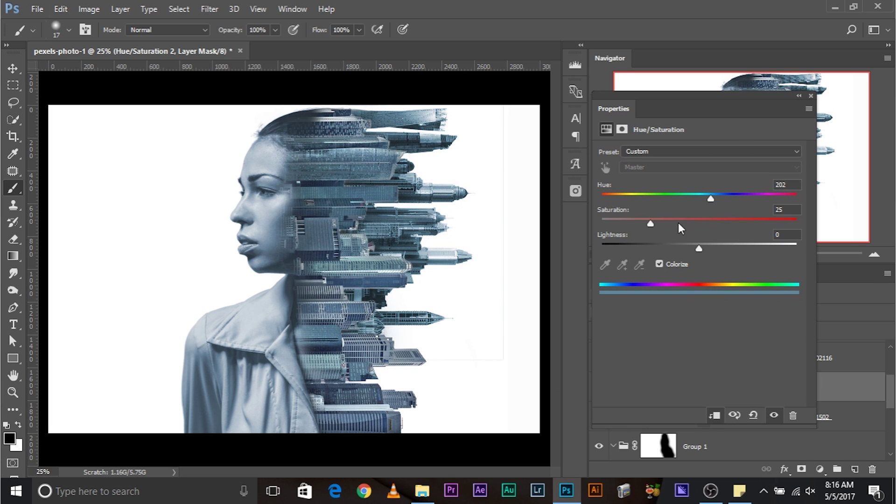
drag(648, 220, 627, 213)
mouse_move(697, 247)
mouse_down()
mouse_move(714, 244)
mouse_move(688, 242)
mouse_move(697, 239)
mouse_up()
click(811, 96)
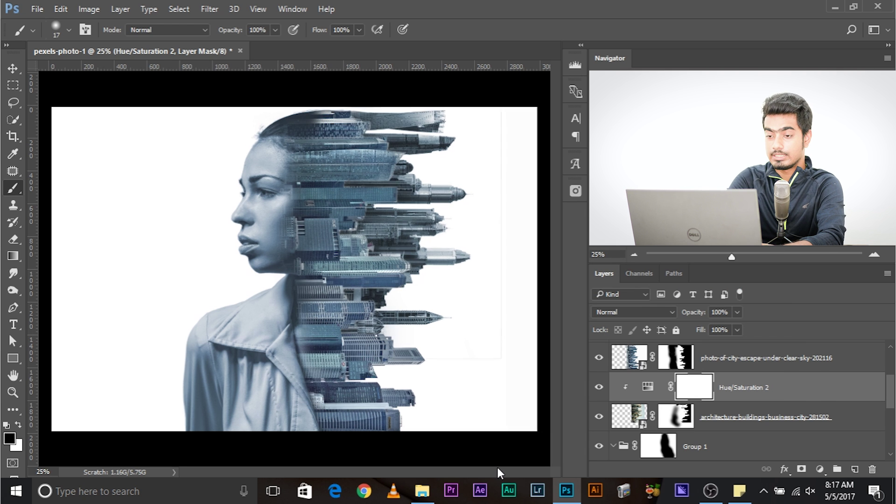
- Compare the whole composite with and without the recolored rear skyline
key(ctrl+minus)
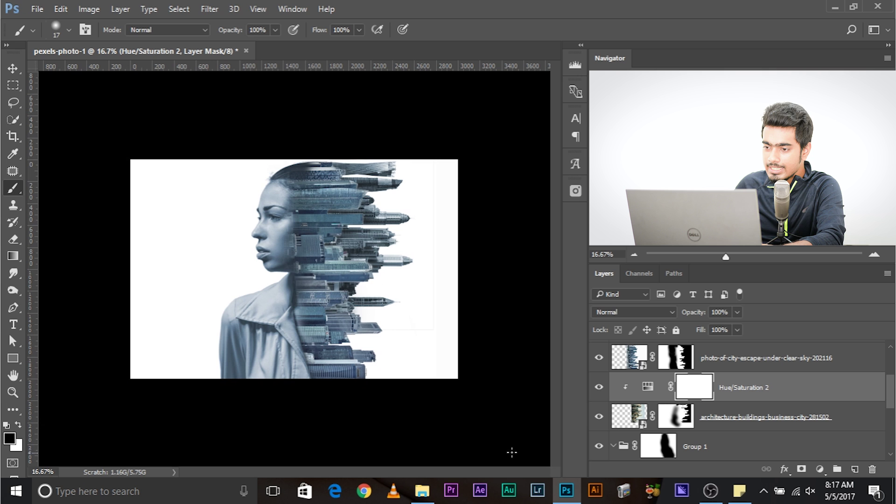
click(604, 416)
click(603, 416)
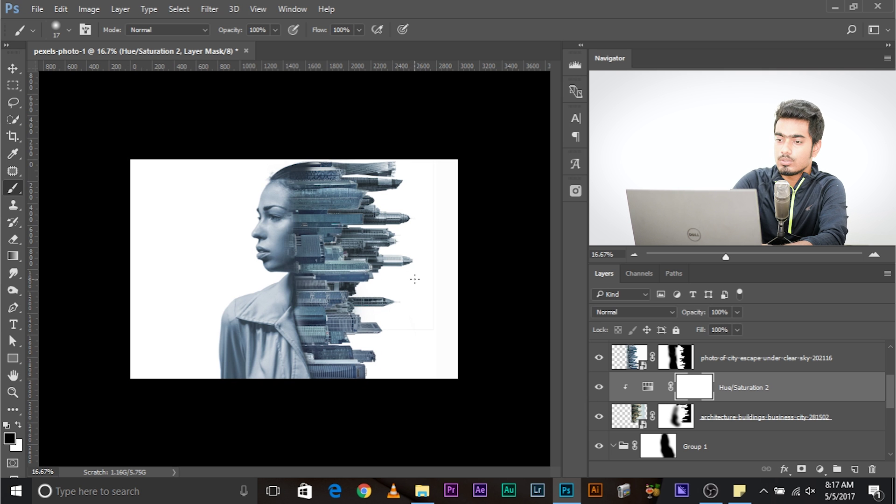
- Lasso the topmost rear building with the area above it, fill the selection with black on the rear skyline's mask, and deselect
key(ctrl+plus)
key(ctrl+plus)
key(ctrl+plus)
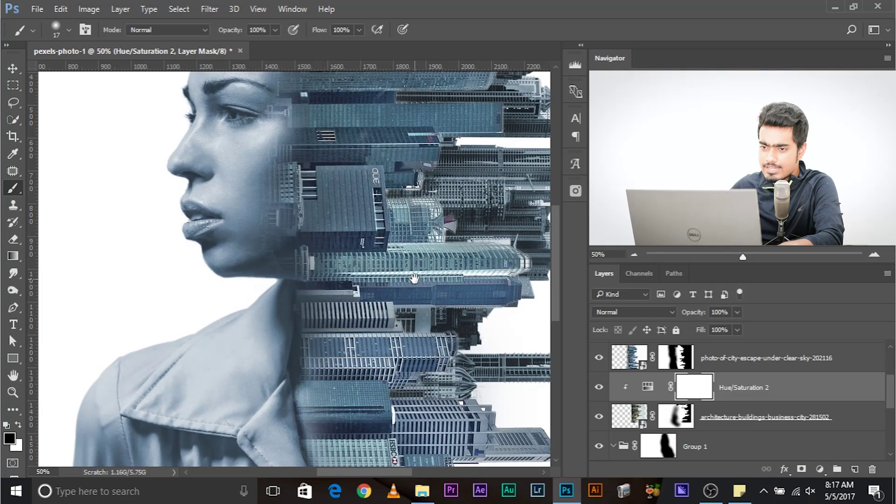
drag(414, 279, 340, 347)
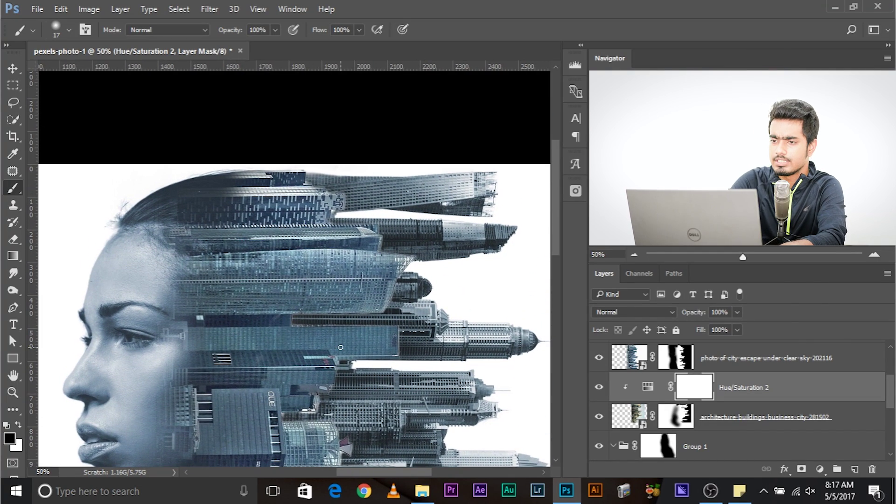
key(ctrl+plus)
drag(364, 331, 224, 374)
click(13, 102)
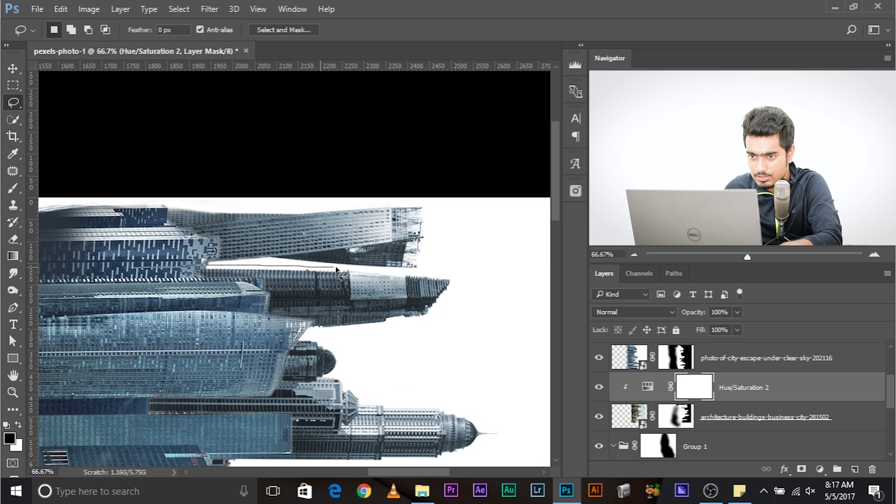
drag(322, 154, 24, 192)
drag(240, 262, 370, 301)
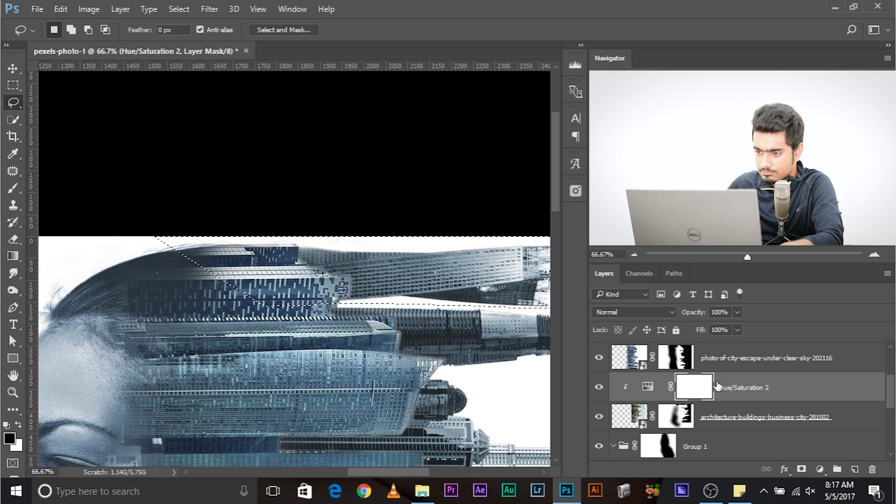
click(676, 420)
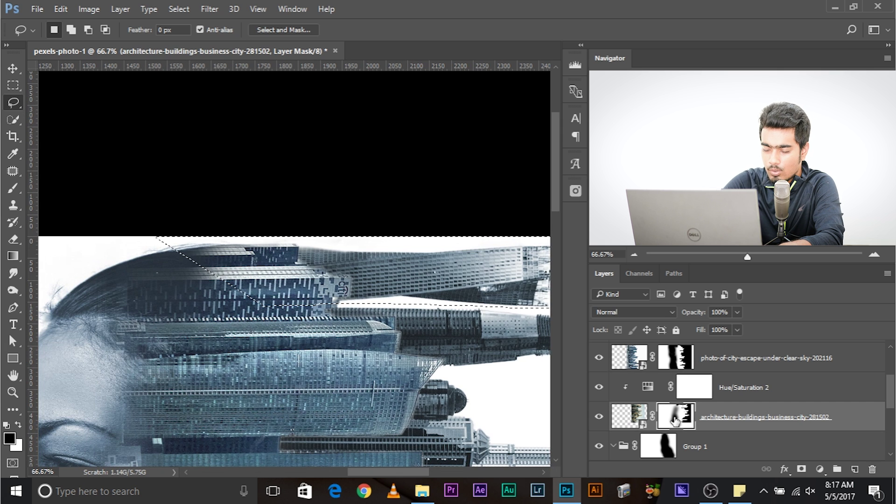
key(alt+BackSpace)
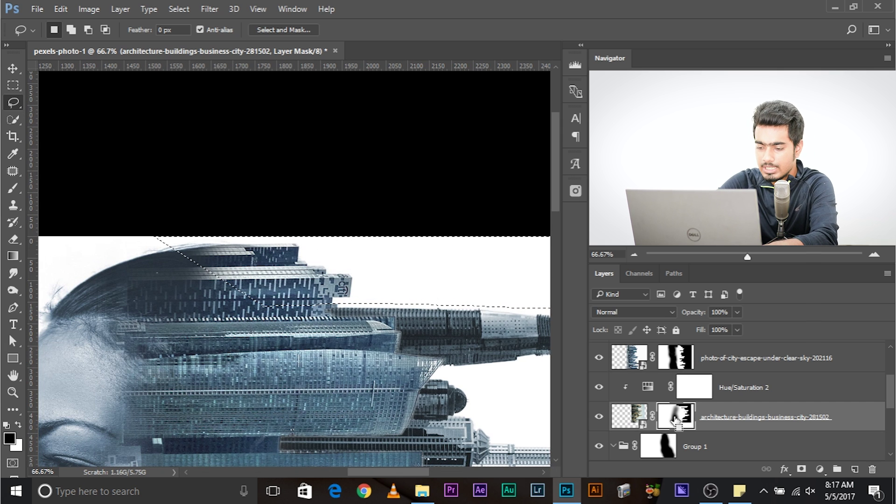
key(ctrl+d)
key(ctrl+minus)
key(ctrl+minus)
key(ctrl+minus)
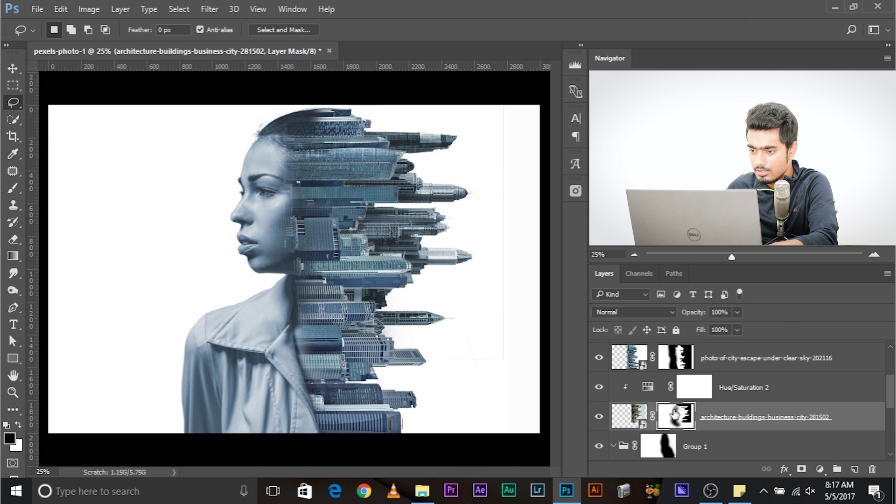
- Nudge the rear skyline upward with Free Transform to Y 675.50 px and apply the transform
key(ctrl+t)
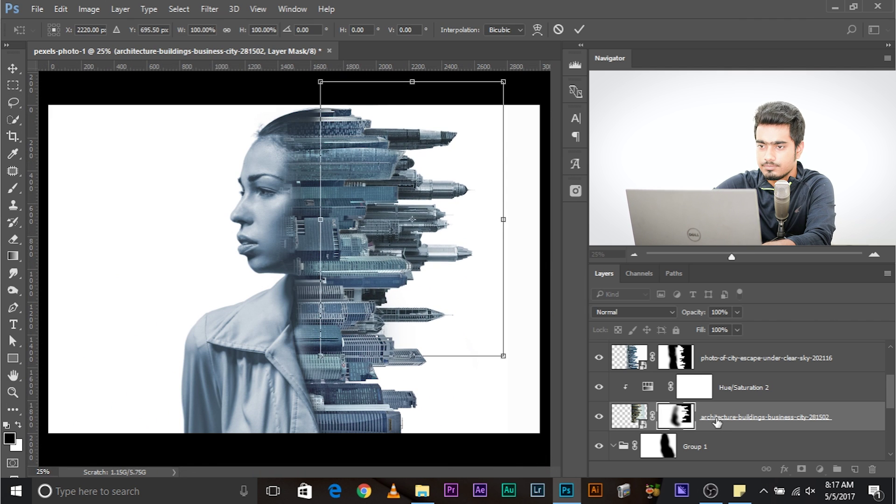
key(Up)
key(Up)
key(Up)
key(Up)
key(Up)
key(Up)
key(Up)
key(Up)
key(Up)
key(Up)
key(Up)
key(Up)
key(Up)
key(Up)
key(Up)
key(Up)
key(Up)
key(Up)
key(Up)
key(Up)
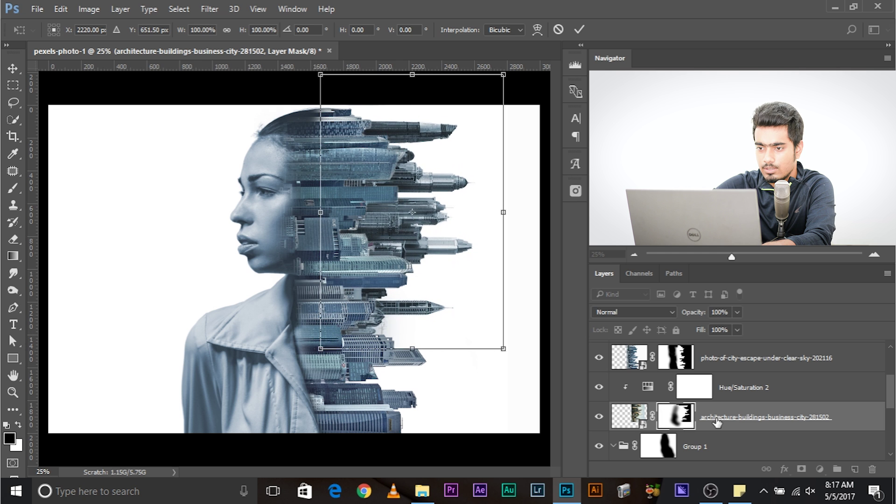
key(Down)
key(Down)
key(Down)
key(Down)
key(Down)
key(Down)
key(Down)
key(Down)
key(Down)
key(Down)
key(Down)
key(Down)
key(Down)
key(Down)
key(Down)
key(Down)
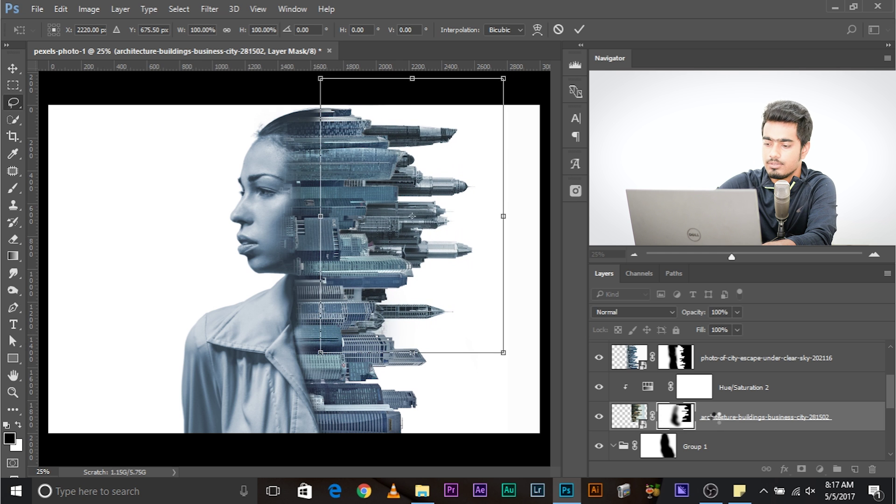
key(Return)
key(ctrl+minus)
key(ctrl+plus)
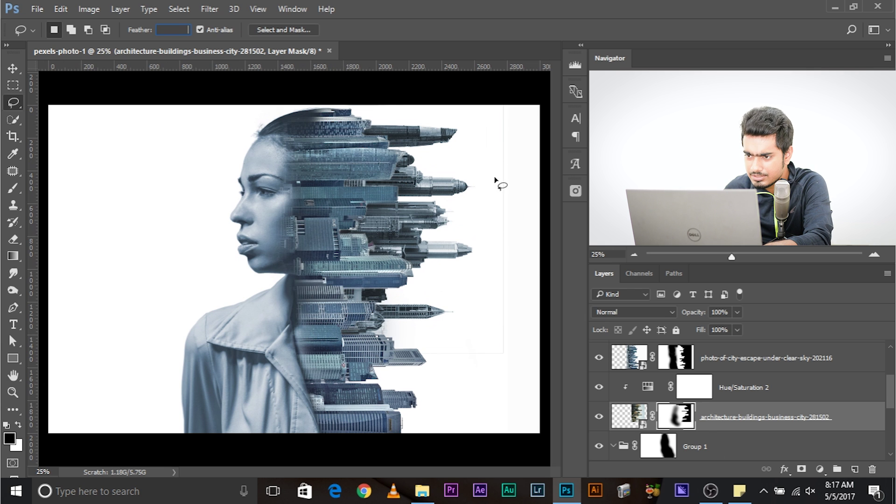
- Select the strip along the canvas's right edge with the Rectangular Marquee, fill it with black on the rear skyline's mask, and deselect
click(599, 416)
click(599, 416)
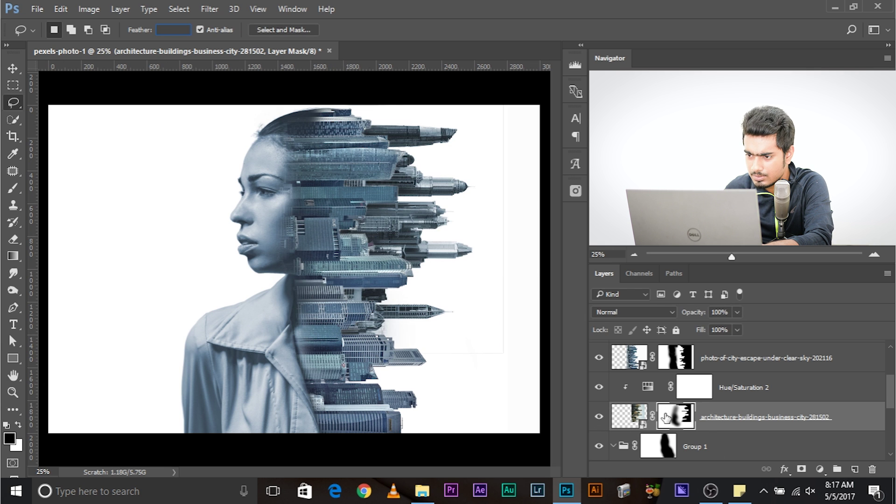
click(10, 84)
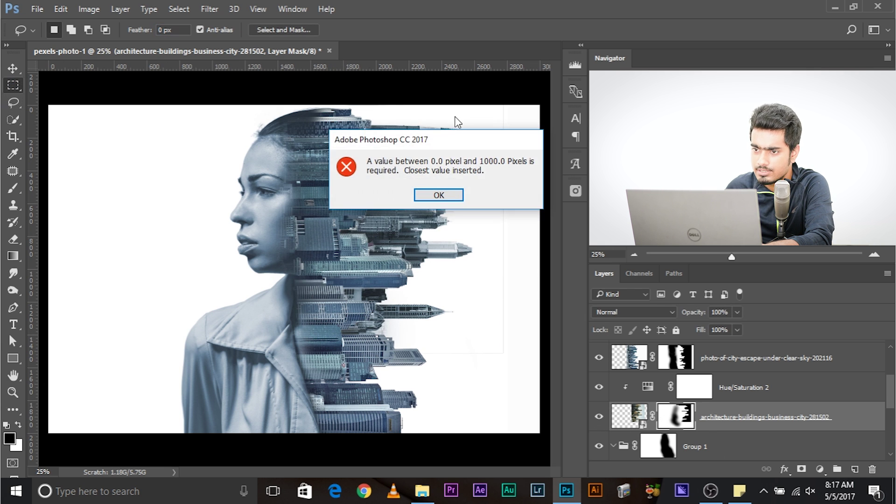
click(439, 195)
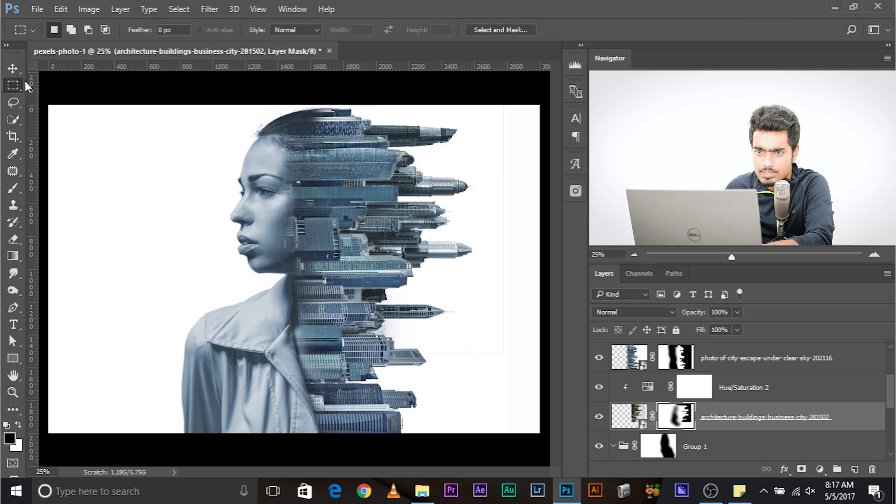
drag(487, 89, 616, 452)
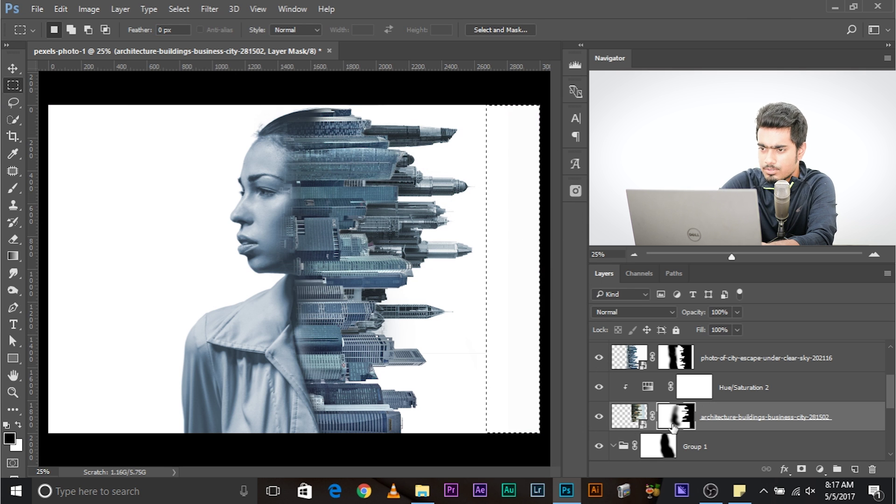
key(ctrl+d)
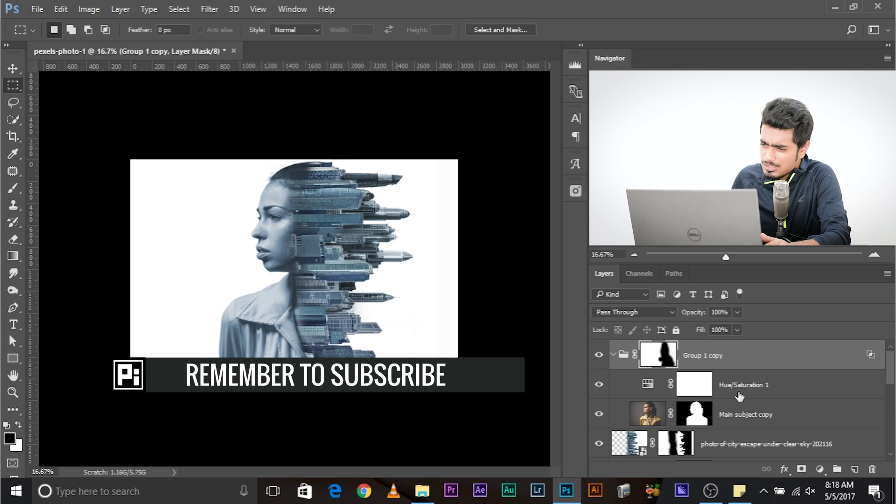
scroll(739, 397, down, 5)
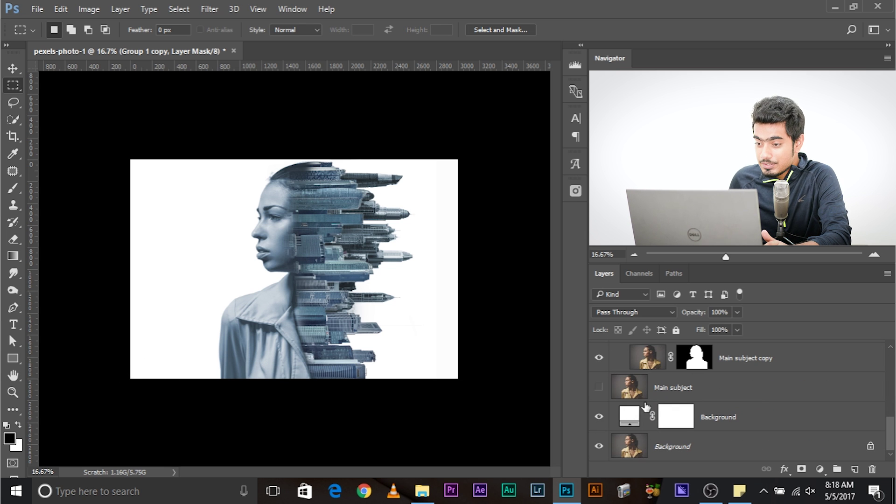
scroll(635, 417, up, 3)
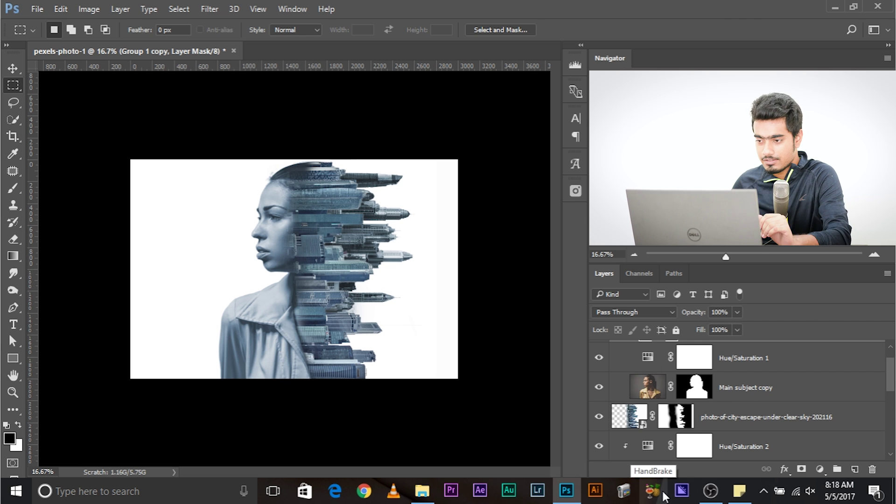
- Group all layers from the top group down to Main subject into one group, and check its content by toggling its visibility
scroll(689, 445, up, 1)
scroll(760, 357, down, 7)
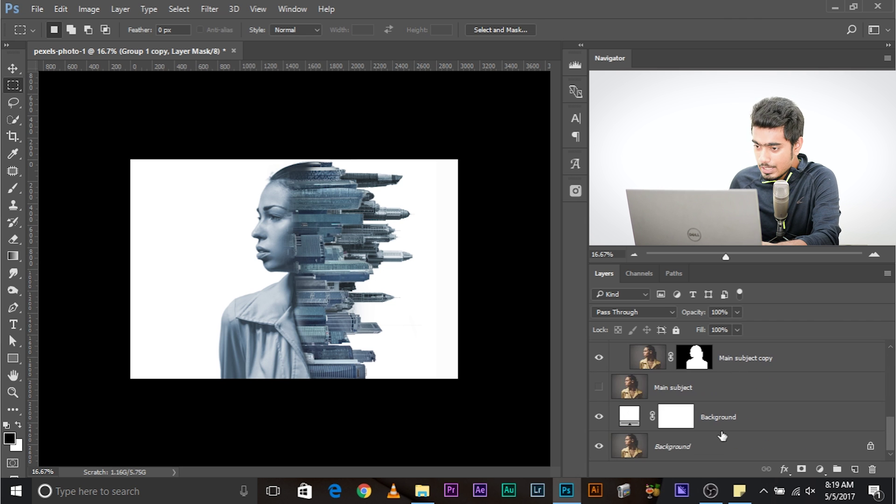
shift+click(717, 388)
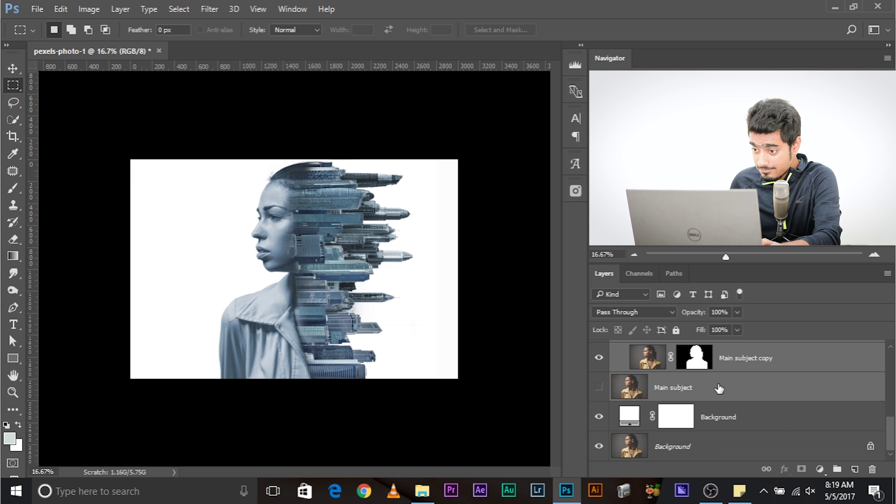
click(718, 389)
scroll(719, 389, up, 5)
click(716, 363)
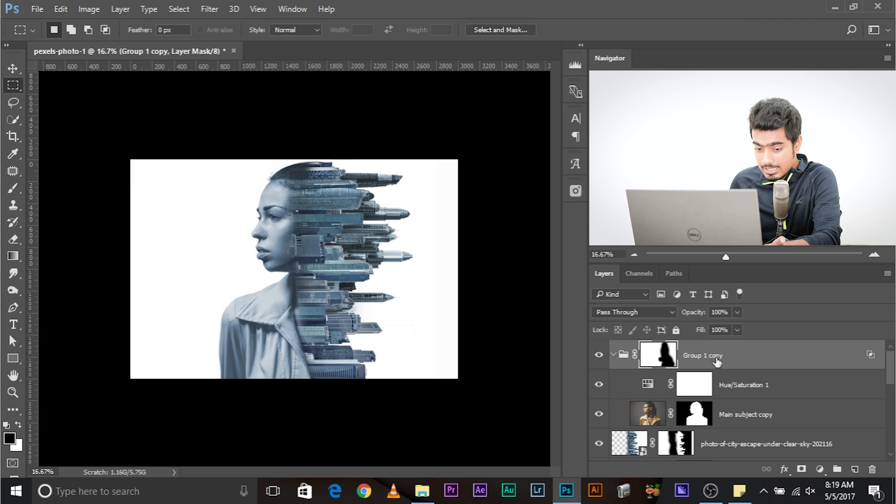
scroll(717, 368, down, 10)
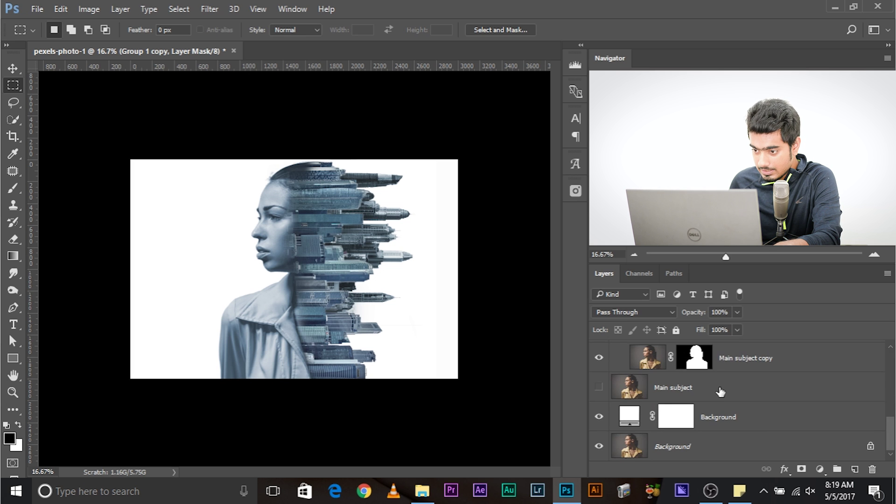
shift+click(719, 391)
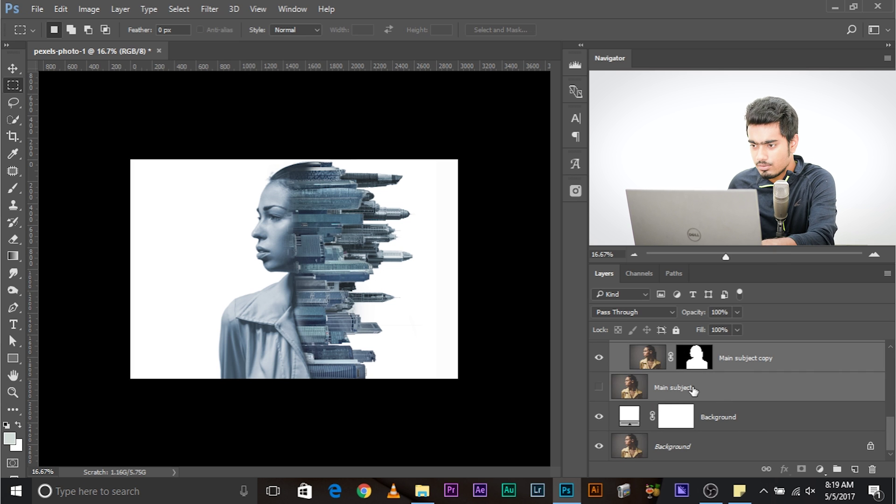
key(ctrl+g)
click(599, 351)
click(599, 351)
click(599, 351)
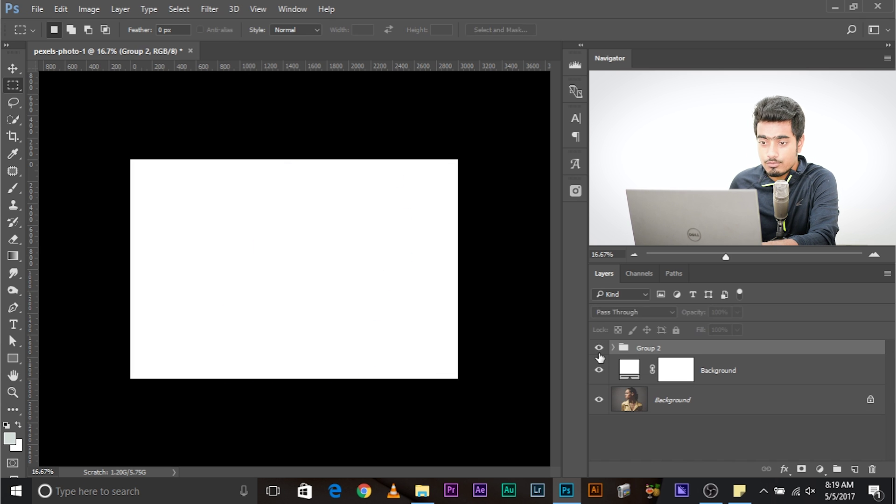
click(599, 351)
- Add a Color Lookup adjustment layer above the new group and load the Candlelight.CUBE 3DLUT
click(819, 468)
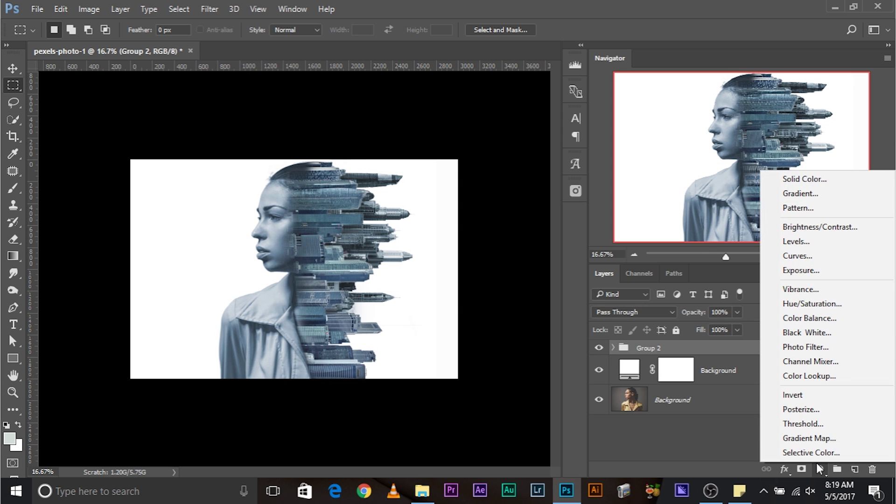
click(807, 375)
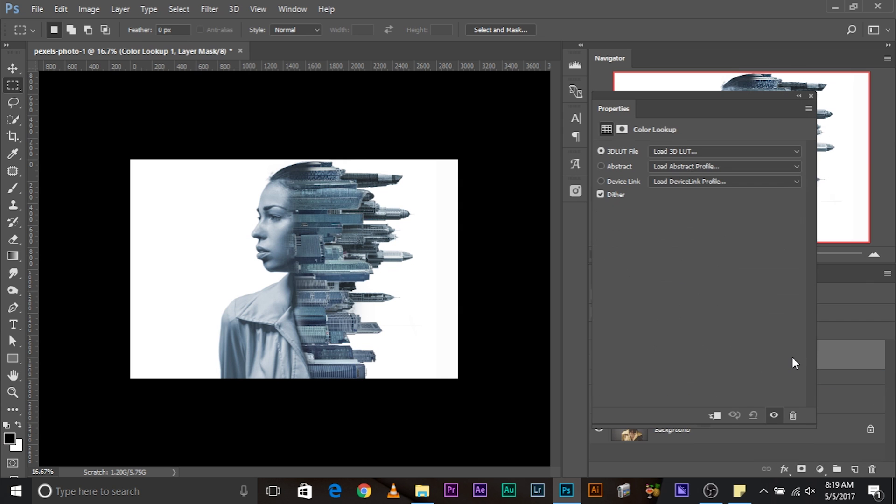
click(693, 151)
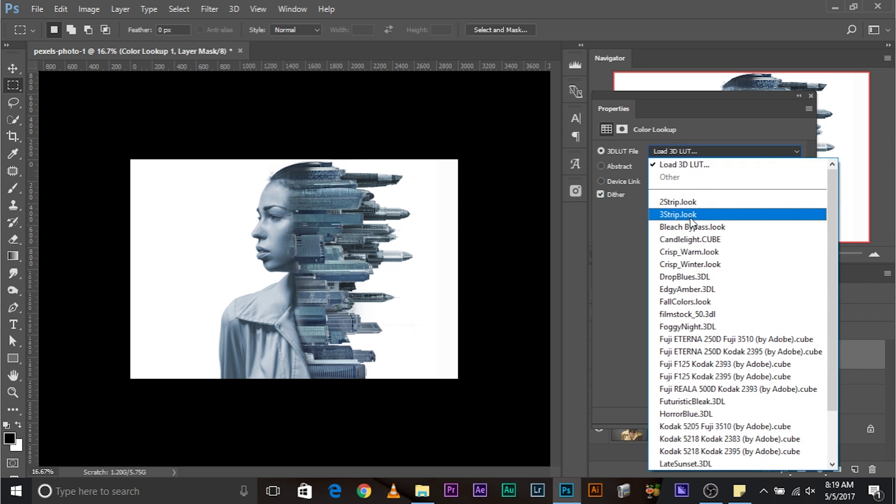
click(693, 239)
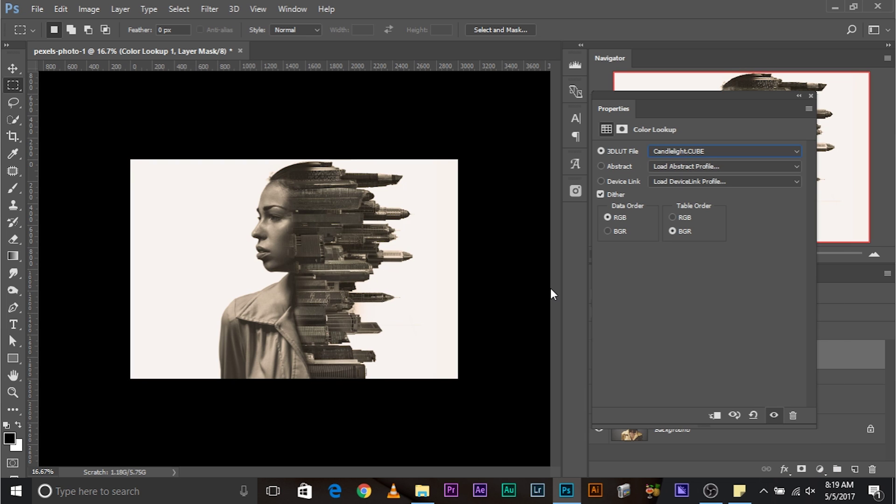
- Preview the 3DLUT looks from Crisp_Warm.look through Fuji ETERNA 250D Kodak 2395 on the composite
key(ctrl+plus)
key(Down)
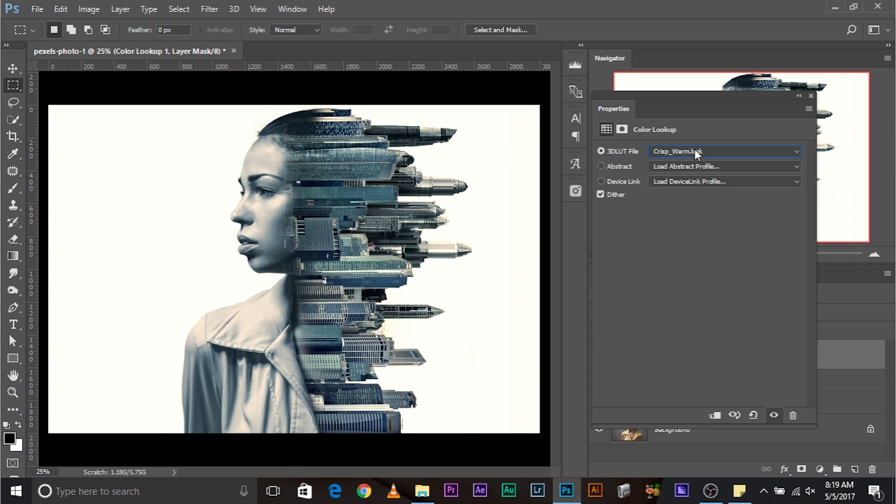
key(Down)
key(Down)
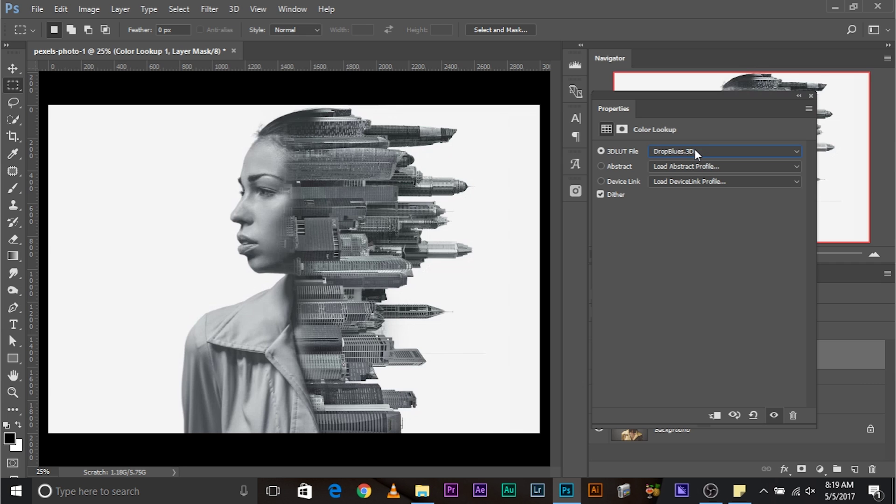
key(Down)
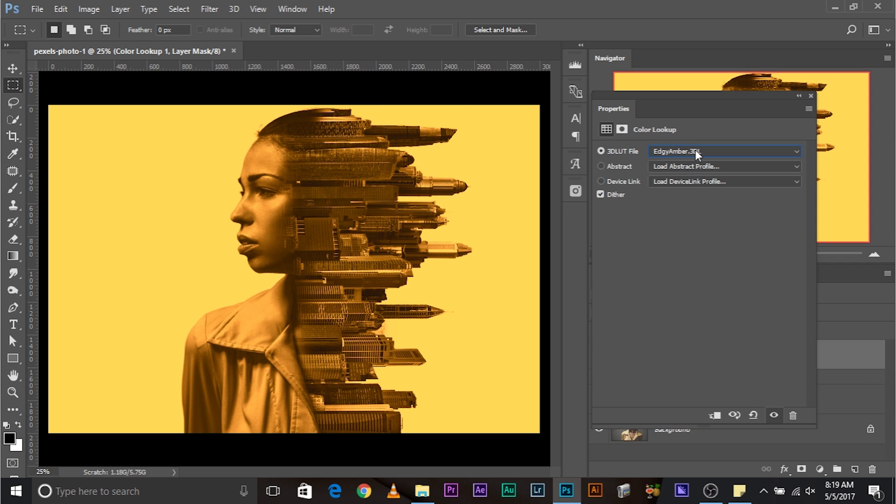
key(Down)
key(Down)
key(Down)
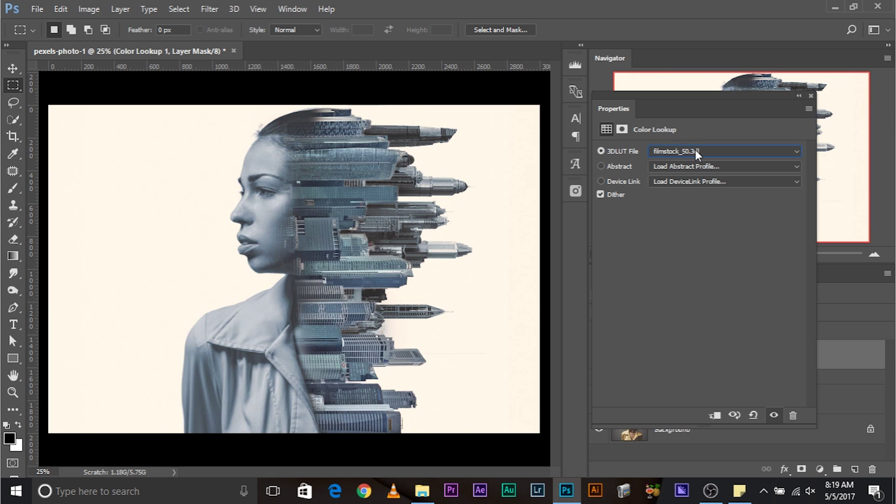
key(Down)
key(Down)
key(Down)
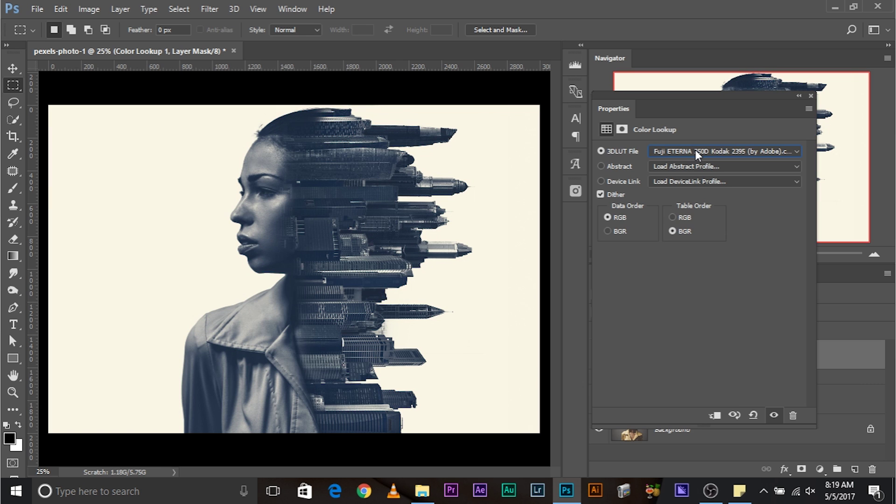
- Compare the neighbouring looks, choose EdgyAmber.3DL as the Color Lookup's 3DLUT file, and close the adjustment's properties
key(Up)
key(Up)
key(Up)
key(Up)
key(Up)
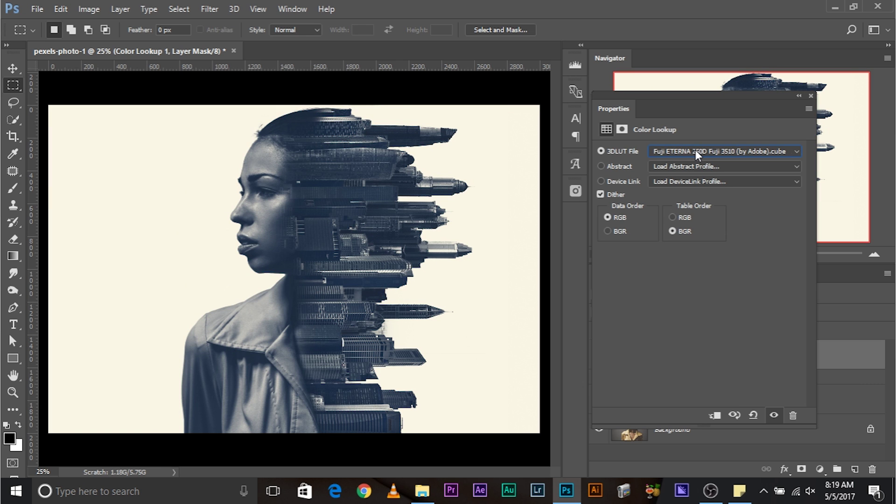
key(Down)
key(Down)
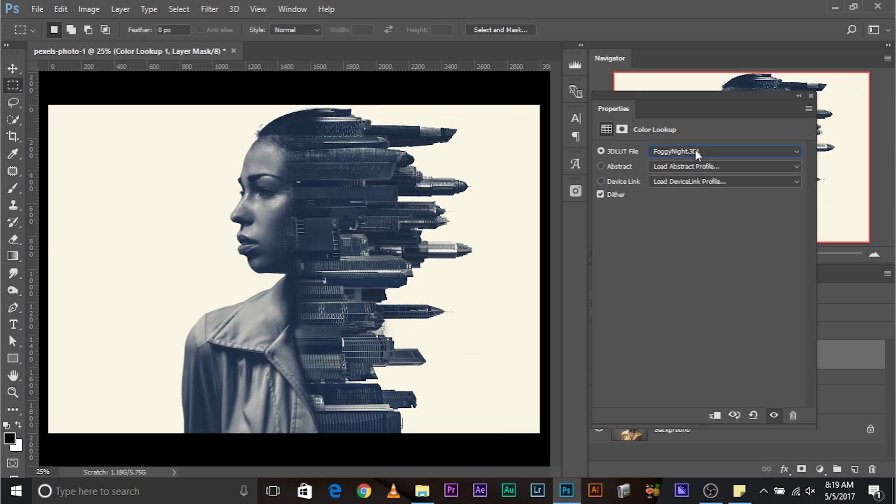
key(Up)
key(Up)
key(Up)
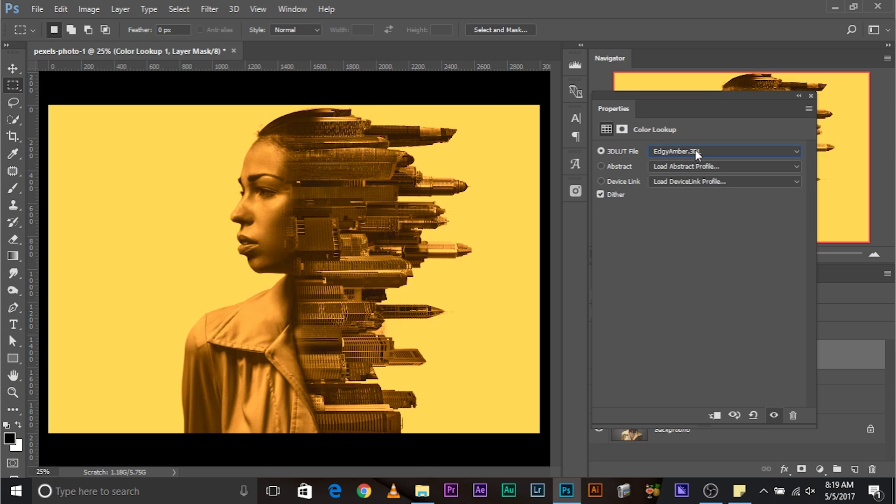
key(Up)
key(Down)
click(809, 97)
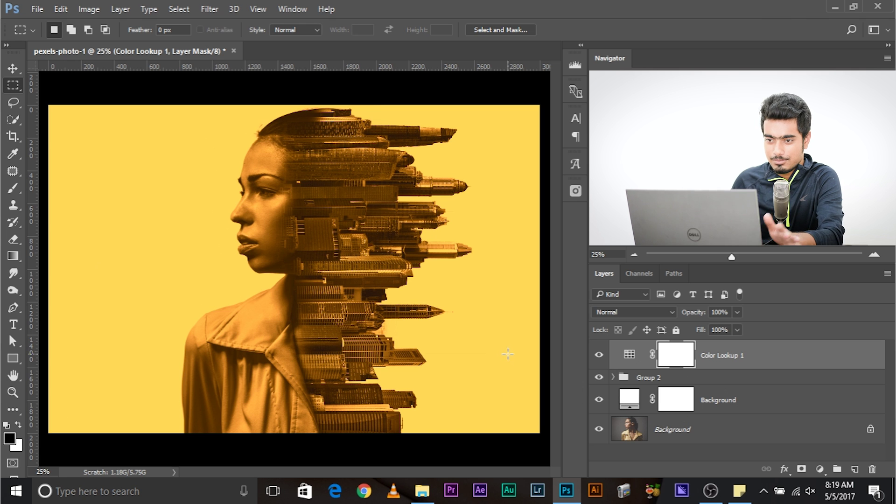
- Insert the foggy green forest photo from the liked Pexels photos as a new layer above the Color Lookup
click(570, 191)
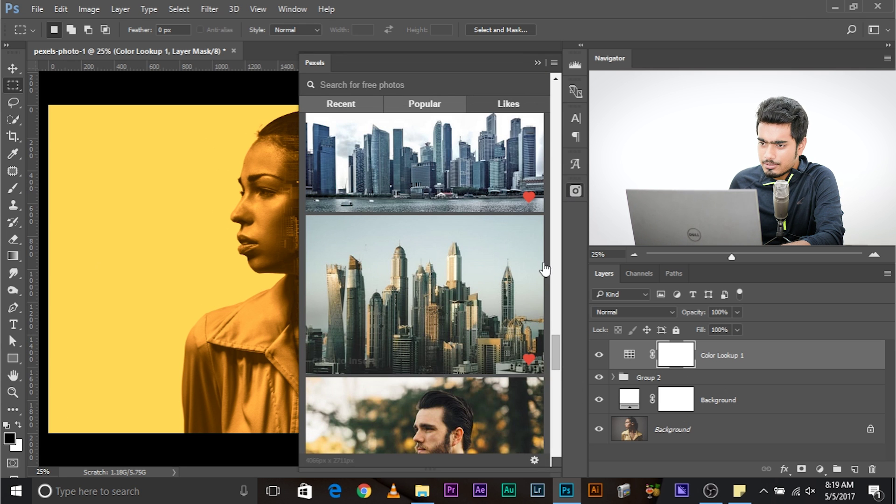
drag(556, 355, 555, 229)
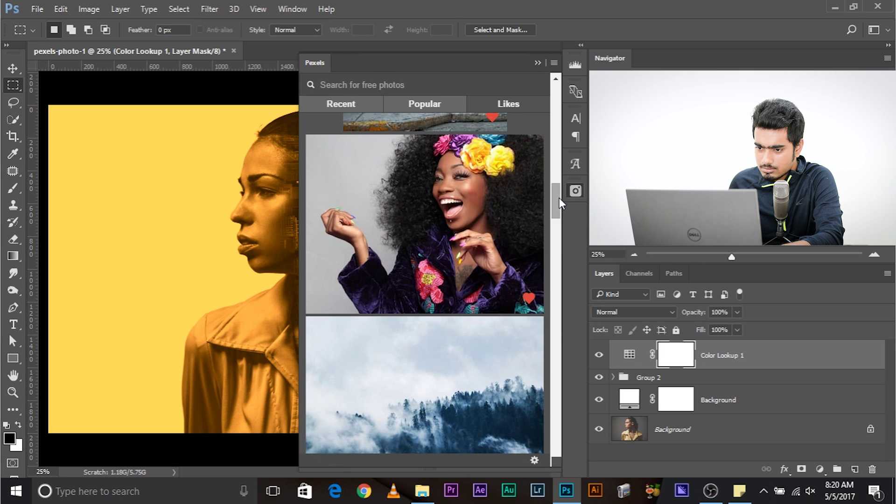
drag(558, 199, 555, 228)
click(404, 314)
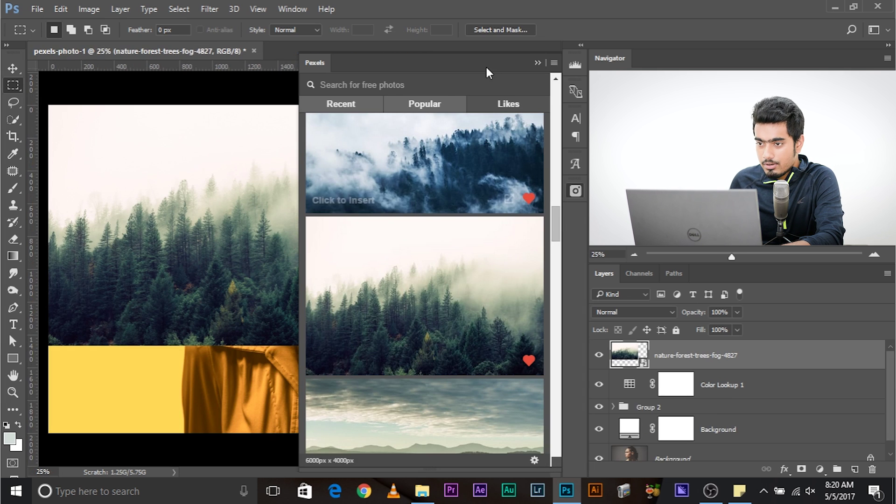
click(543, 63)
- Rotate the forest photo 90° clockwise with Free Transform, scale it to about 32.6%, align it to the canvas's left edge, and apply
key(ctrl+minus)
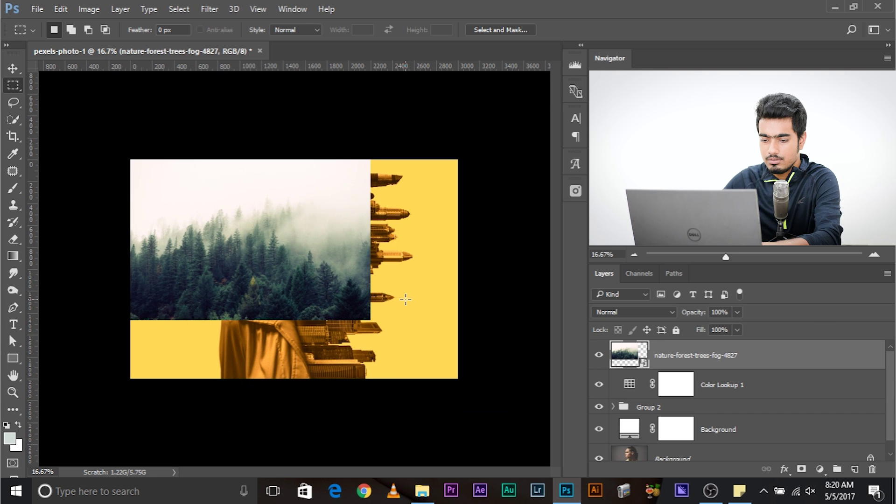
key(ctrl+t)
drag(405, 321, 173, 399)
drag(220, 315, 179, 318)
drag(288, 365, 376, 431)
key(Return)
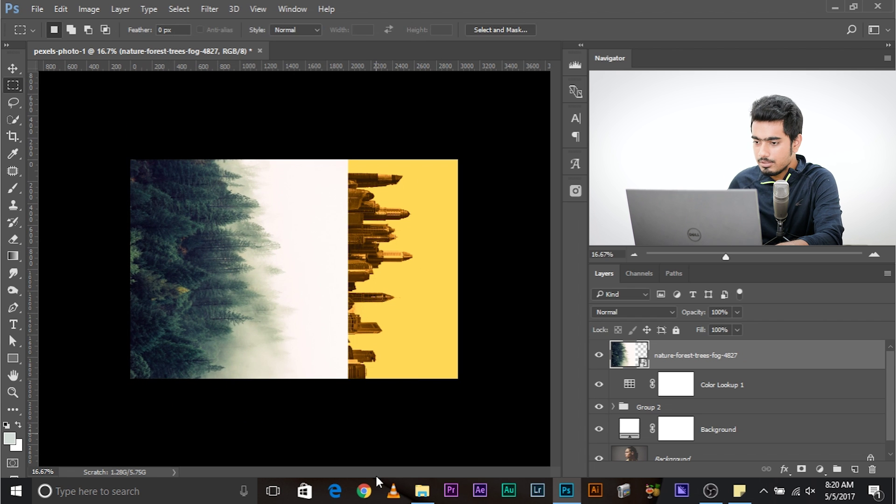
- Move the forest layer below Group 2 and compare the composite with and without it
drag(719, 374, 714, 404)
click(599, 387)
click(599, 389)
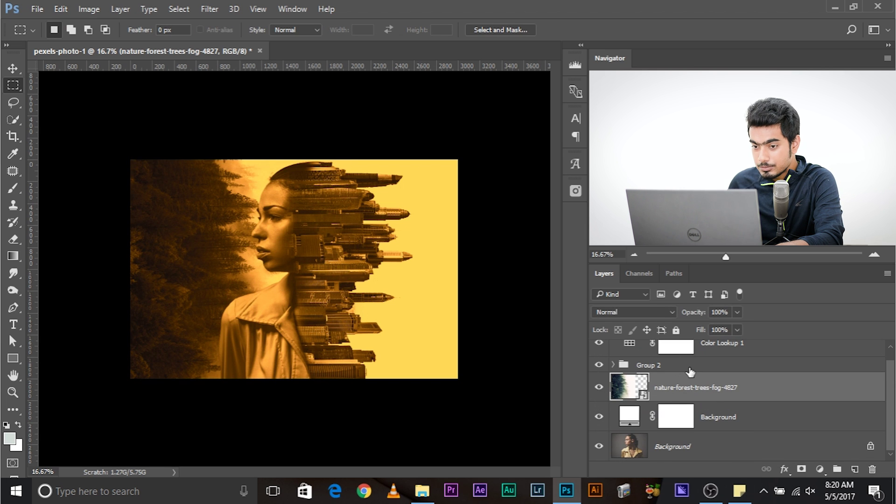
- Shift Group 2 with the woman and skylines right to X 1897 px using Free Transform
scroll(677, 366, up, 1)
click(675, 378)
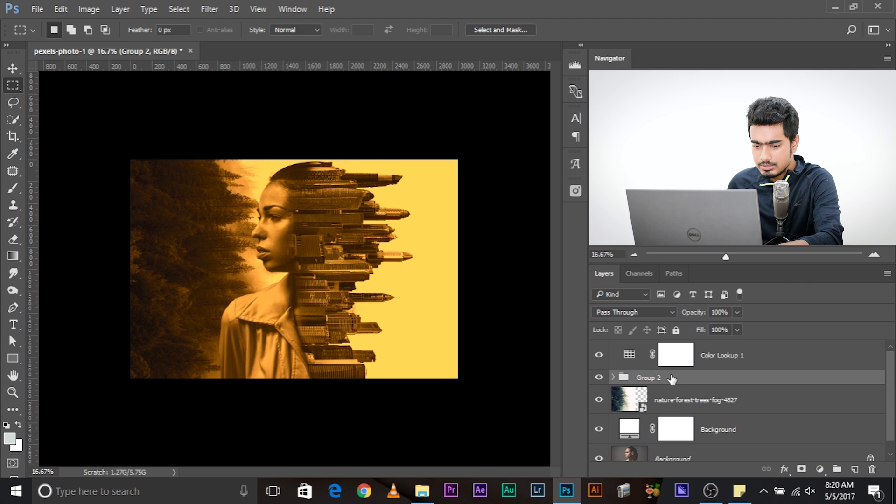
key(ctrl+t)
drag(375, 296, 395, 296)
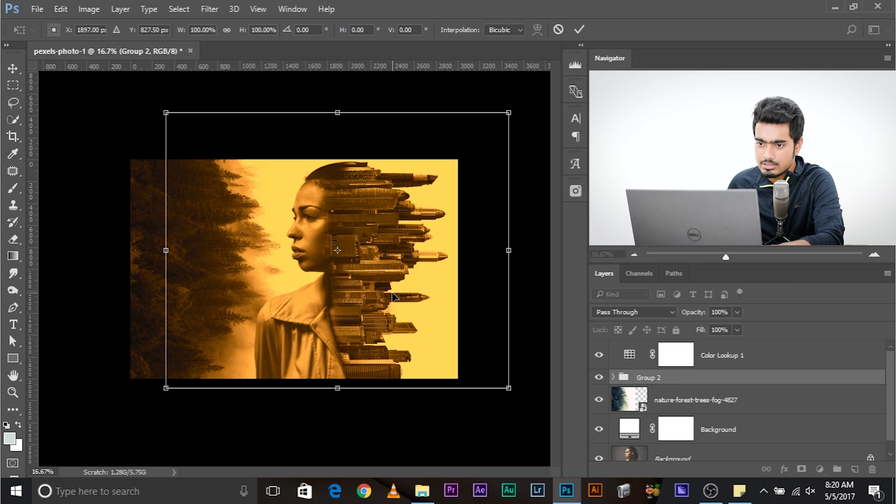
- Place the transform's reference point on the canvas's lower edge, scale Group 2 down to about 94% around it, and apply
drag(337, 252, 346, 376)
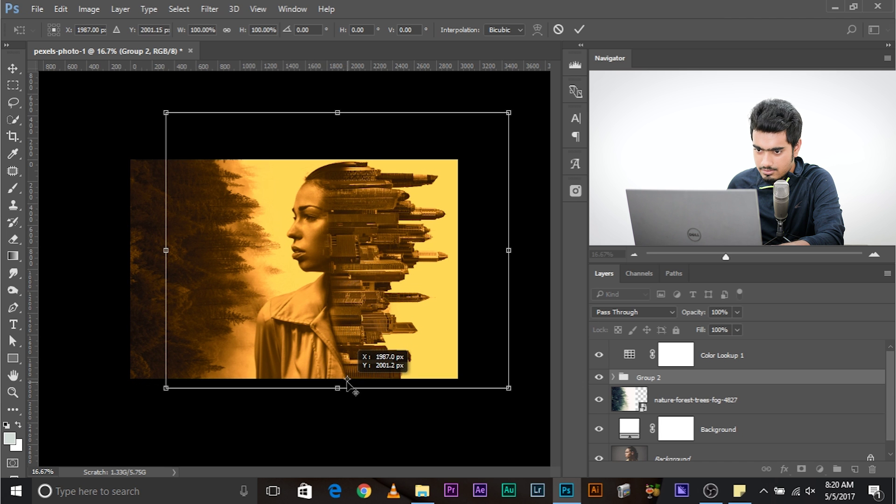
drag(347, 380, 347, 378)
drag(165, 111, 185, 120)
key(ctrl+z)
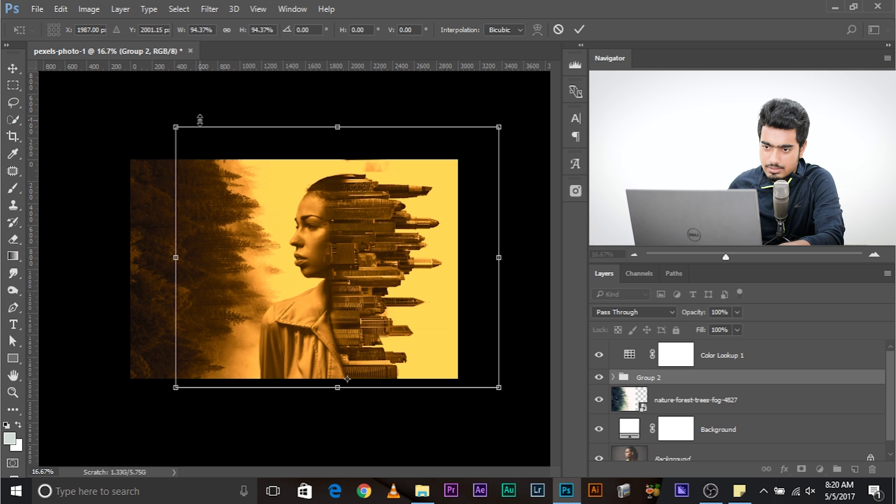
drag(171, 126, 170, 124)
key(Return)
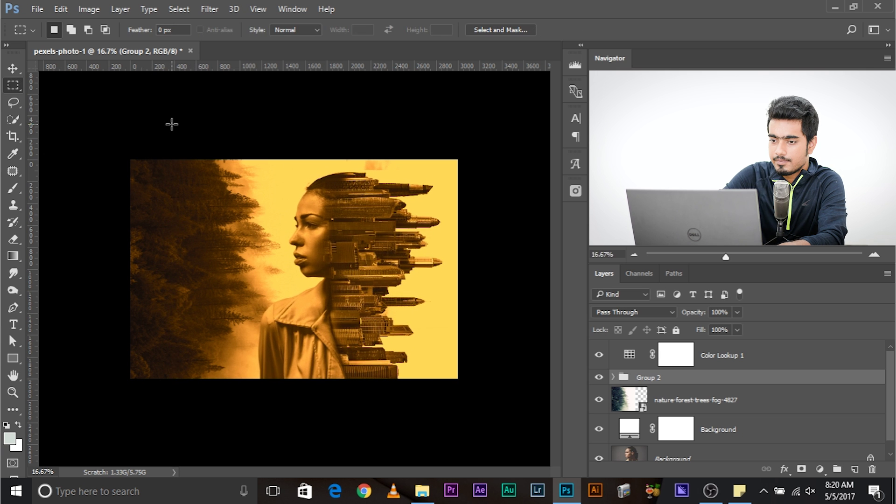
- Add a layer mask to Group 2, lasso the leftover patch above the woman's head, fill it with black, and deselect
key(ctrl+plus)
key(ctrl+plus)
drag(301, 116, 198, 297)
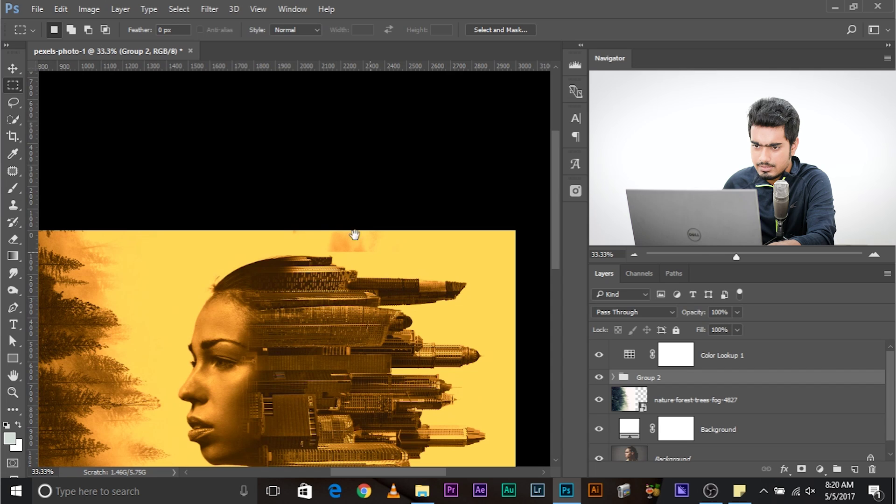
click(801, 469)
click(13, 103)
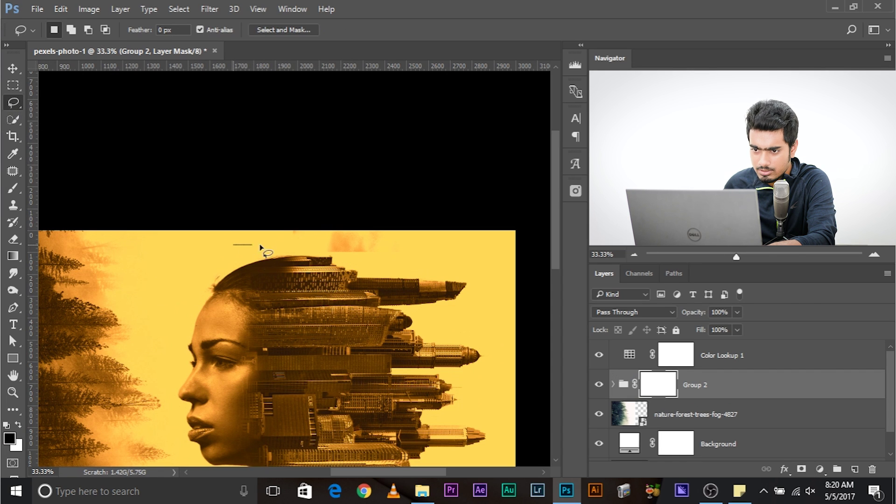
drag(476, 205, 188, 187)
key(alt+BackSpace)
key(ctrl+d)
key(ctrl+minus)
key(ctrl+minus)
key(ctrl+minus)
key(ctrl+plus)
key(ctrl+plus)
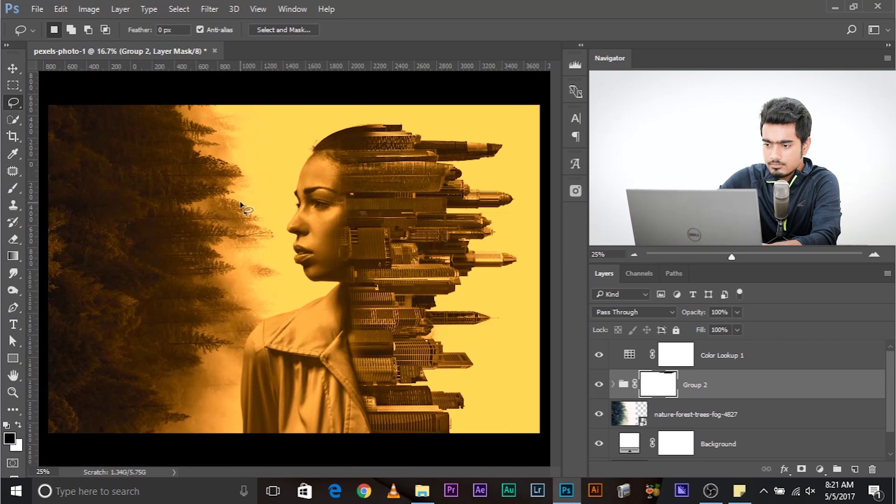
- Reposition the nature-forest-trees-fog-4827 layer behind the woman, enlarge it slightly with Free Transform, and apply
click(754, 420)
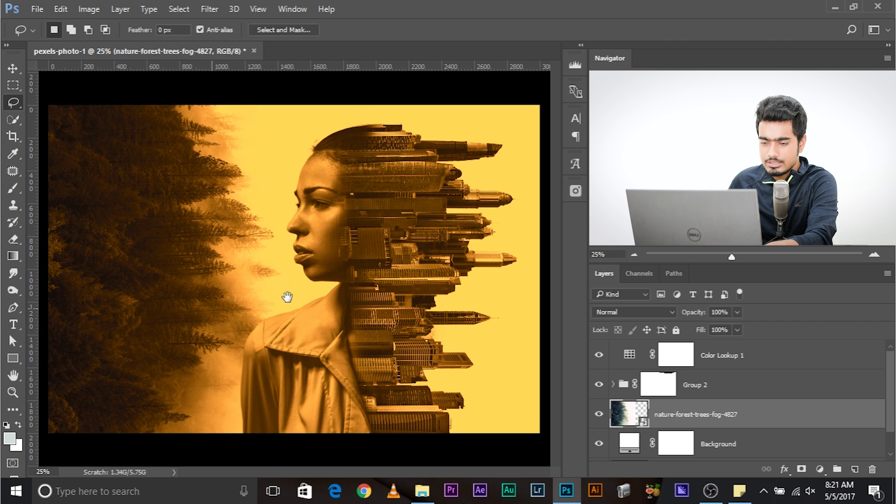
key(ctrl+minus)
key(ctrl+t)
drag(262, 267, 301, 264)
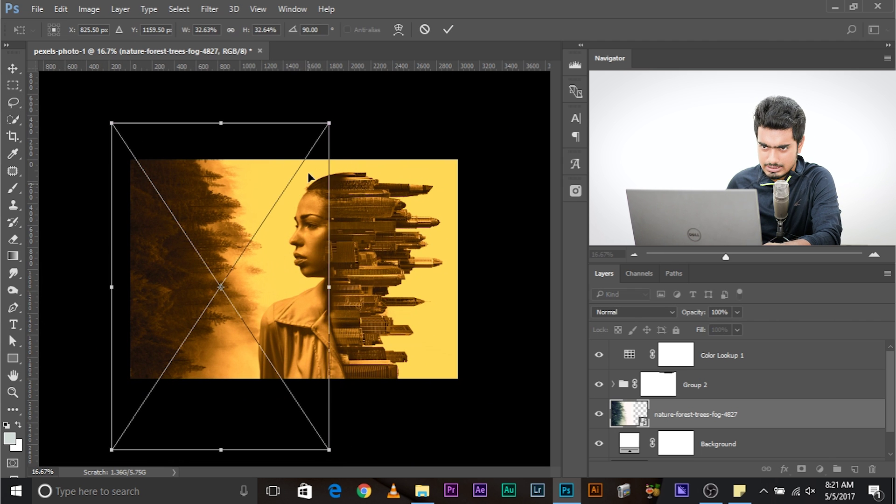
mouse_move(326, 126)
mouse_down()
mouse_move(372, 88)
mouse_move(356, 114)
mouse_up()
key(Return)
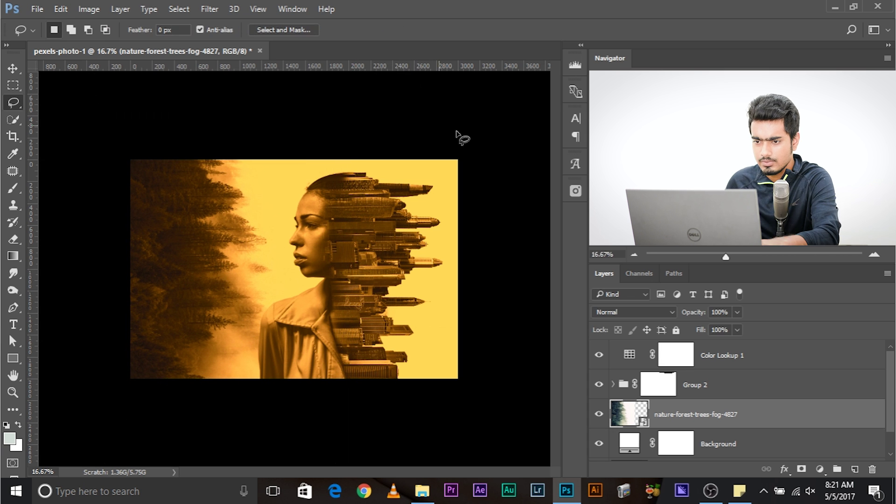
- Try the Custom and Dark Gray colors for the area around the canvas
right_click(512, 141)
click(543, 222)
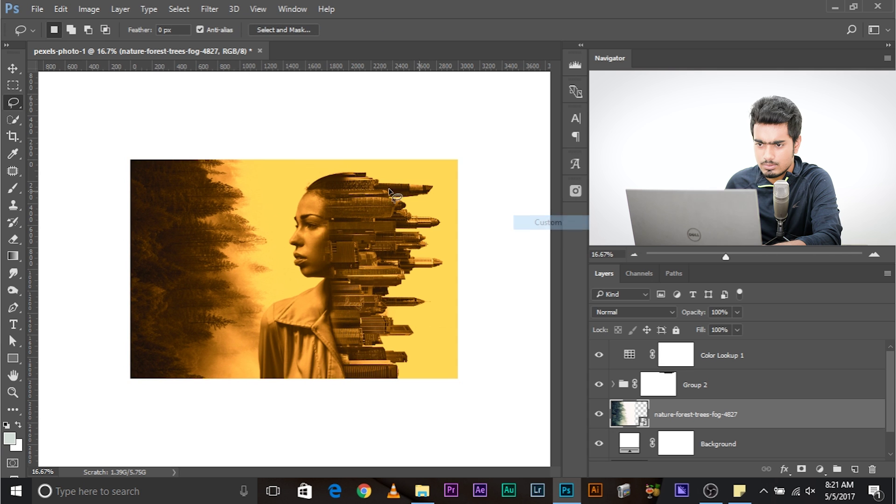
right_click(449, 110)
click(496, 148)
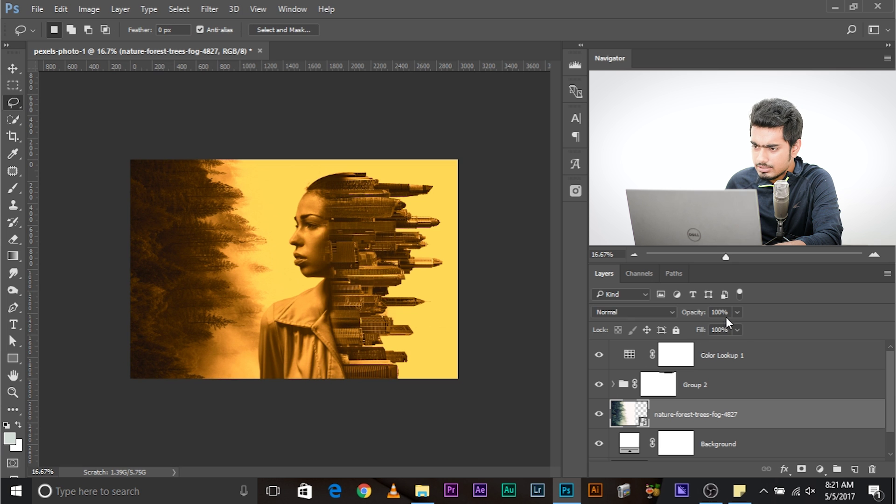
- Lower the forest layer's opacity to 63% and hide the Color Lookup 1 layer
mouse_move(704, 330)
mouse_down()
mouse_move(695, 331)
mouse_move(715, 326)
mouse_up()
click(685, 424)
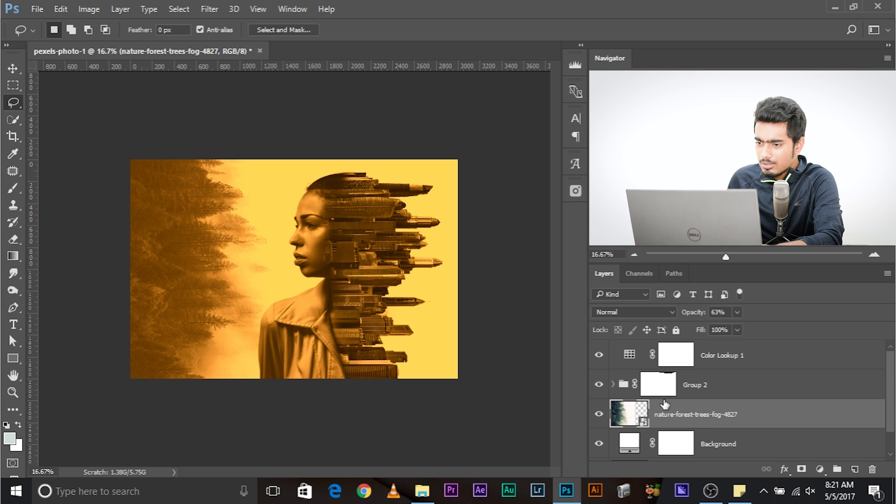
click(598, 356)
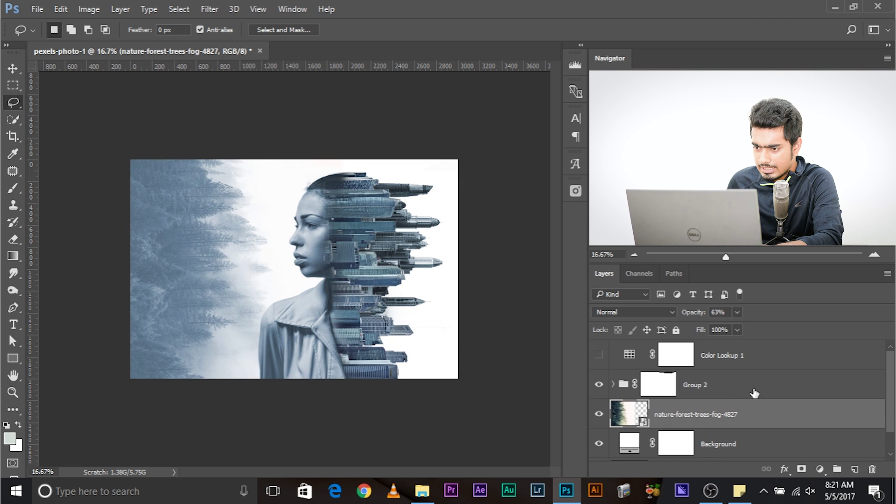
- Compare the composite with and without the forest layer, and with and without the Hue/Saturation 1 adjustment in Group 1 copy
click(593, 416)
click(592, 416)
scroll(619, 430, down, 1)
scroll(619, 429, up, 1)
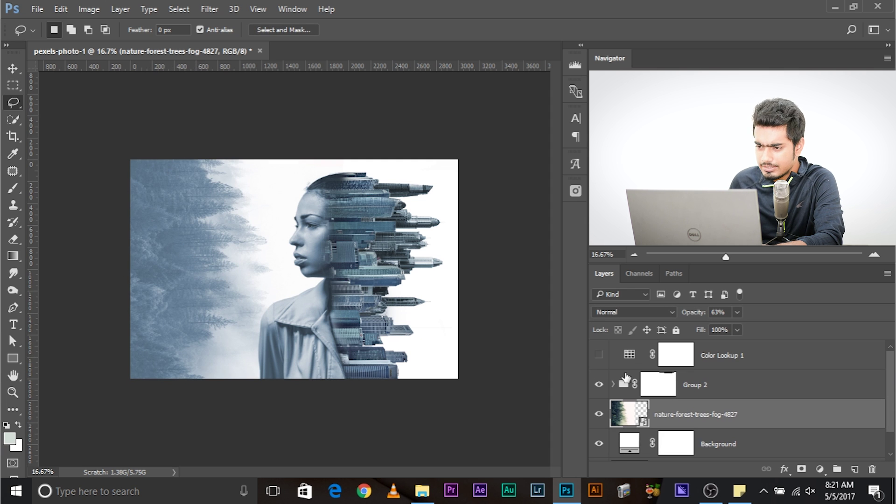
click(613, 384)
scroll(635, 401, down, 1)
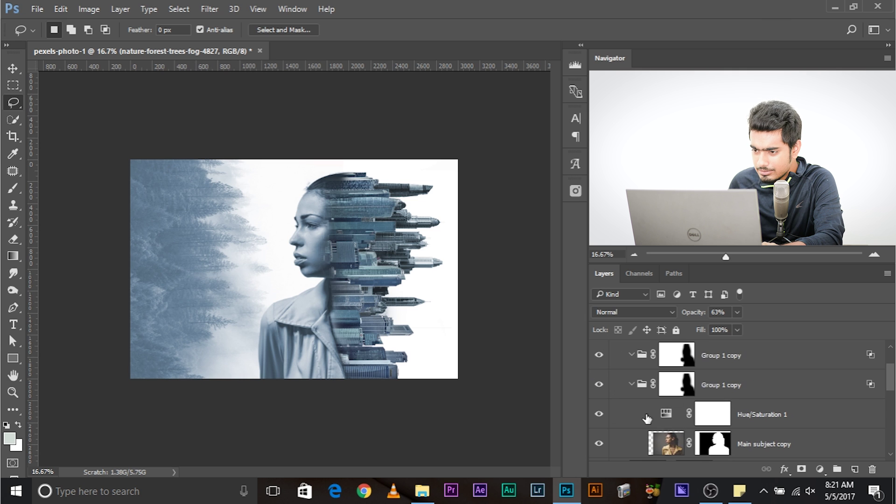
scroll(672, 418, down, 1)
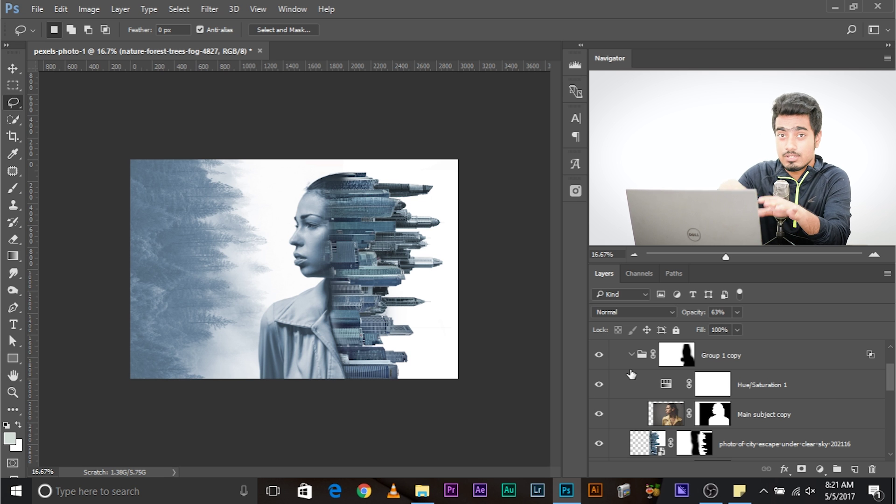
click(599, 386)
click(599, 387)
scroll(604, 396, up, 2)
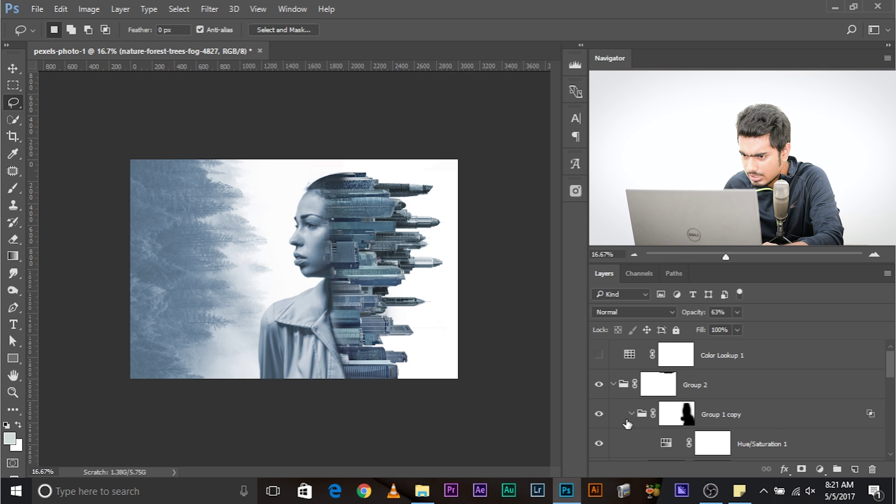
- Clip the Hue/Saturation 1 adjustment in Group 1 to the Main subject copy layer and collapse Group 2
click(633, 416)
click(632, 416)
scroll(633, 416, down, 4)
scroll(630, 416, down, 3)
click(598, 415)
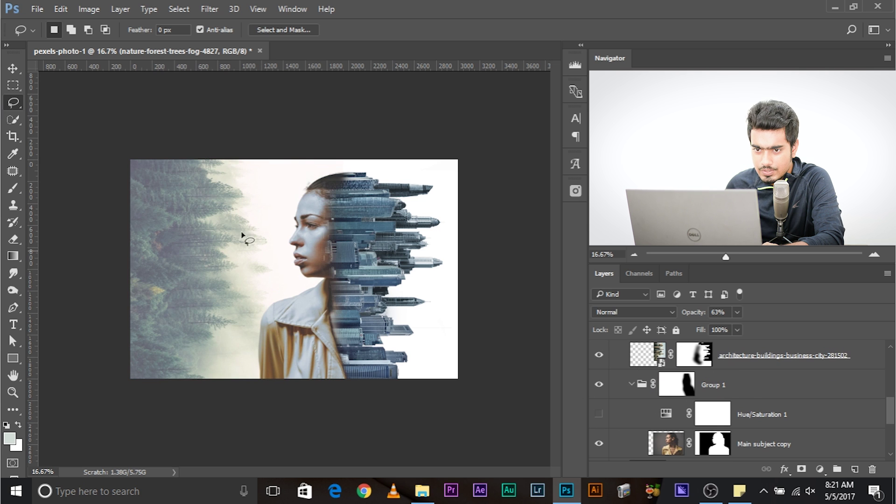
click(599, 413)
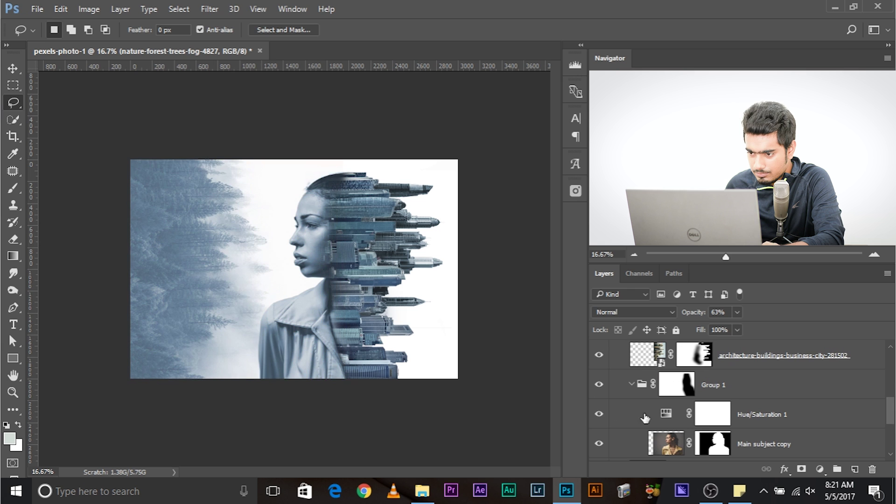
scroll(665, 410, down, 1)
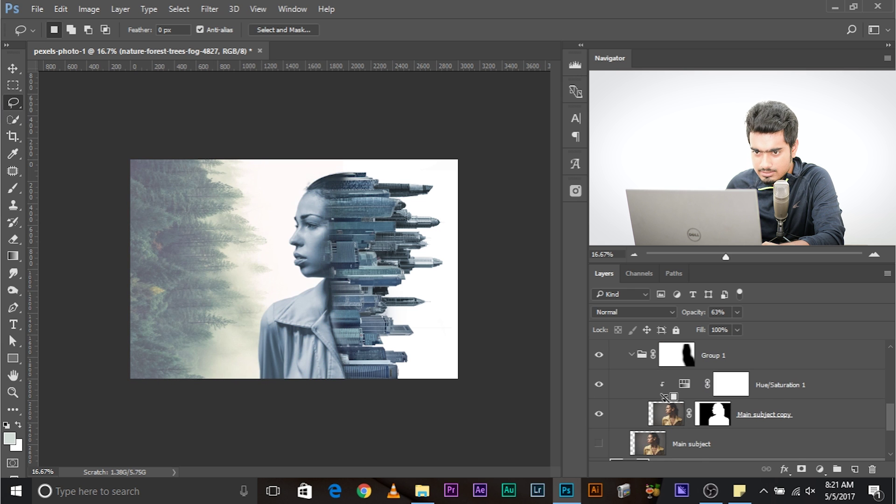
scroll(746, 397, up, 2)
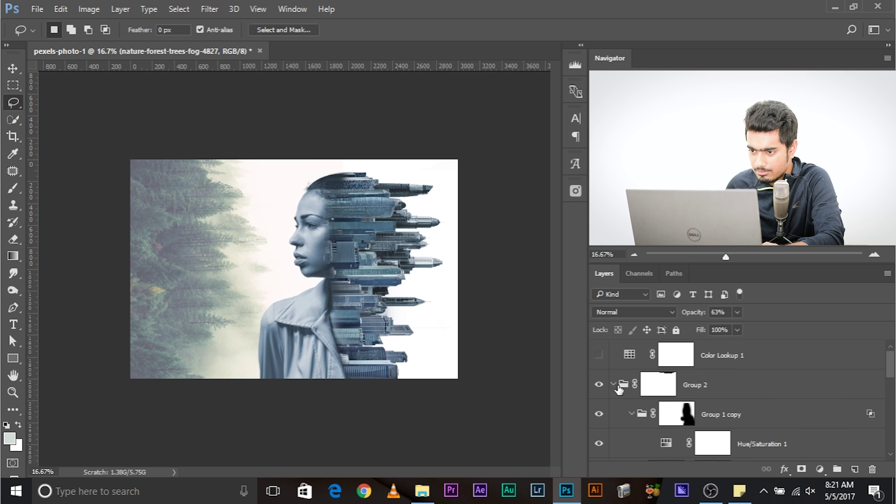
click(614, 384)
scroll(686, 416, down, 2)
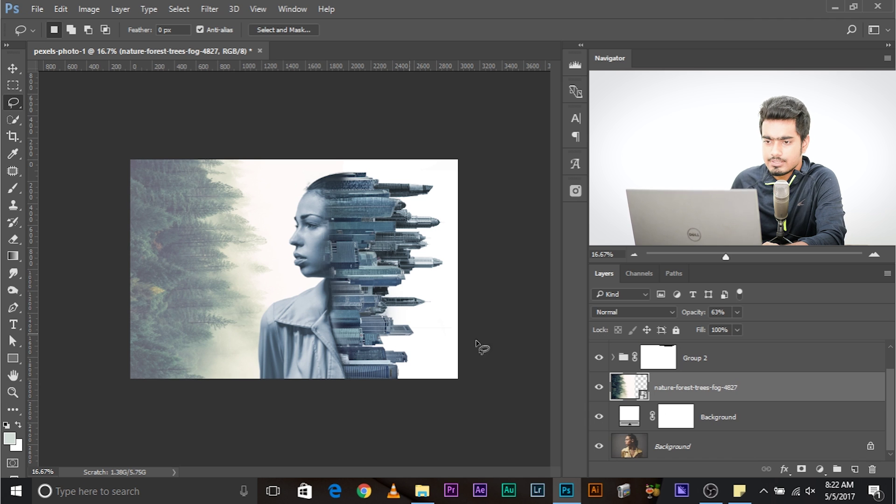
- Add a Hue/Saturation adjustment above the forest layer with Colorize on, Hue 211 and Saturation 21
click(819, 469)
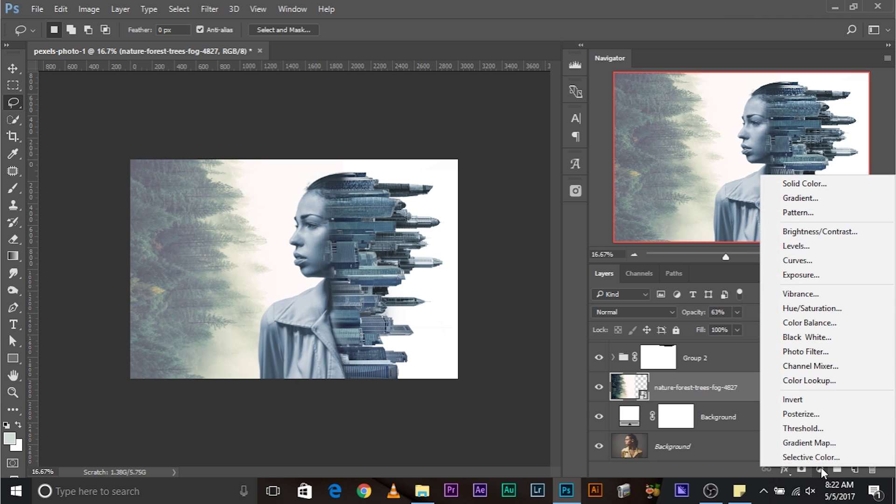
click(813, 308)
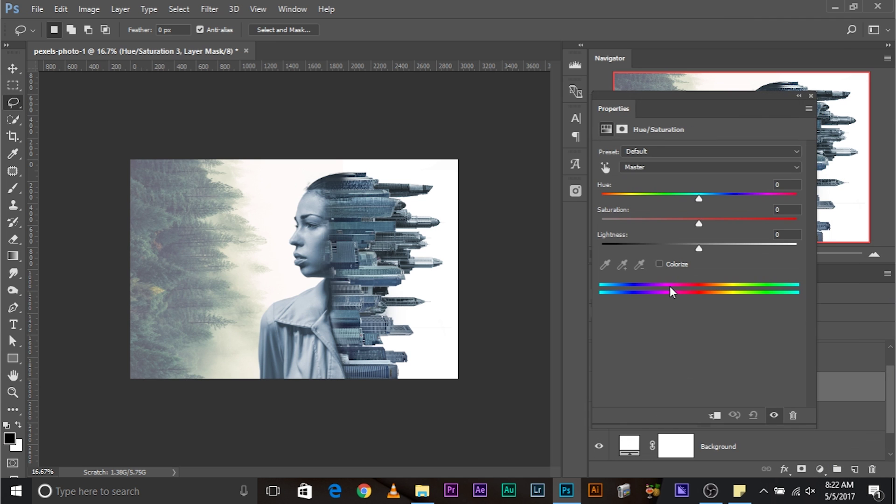
click(670, 262)
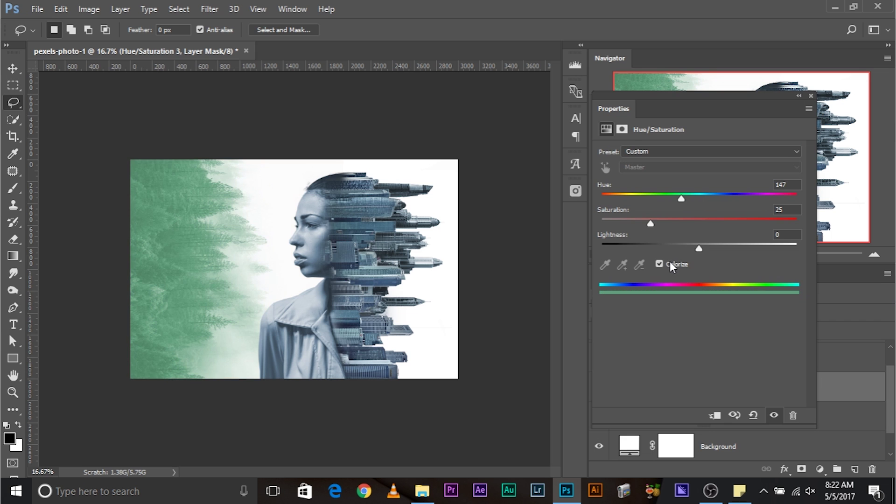
drag(682, 198, 715, 196)
drag(650, 223, 630, 224)
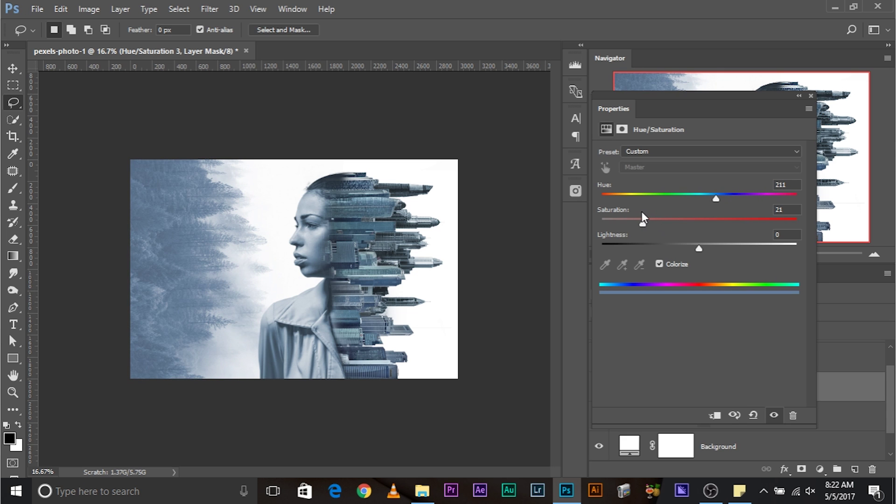
click(810, 96)
- Set the area around the canvas to Black after trying Custom, and make the Color Lookup 1 layer visible again
right_click(522, 163)
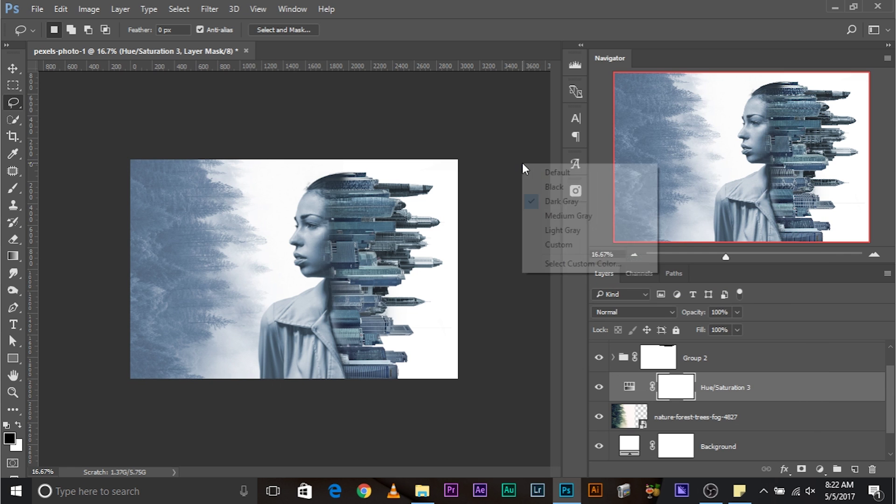
click(543, 244)
right_click(496, 175)
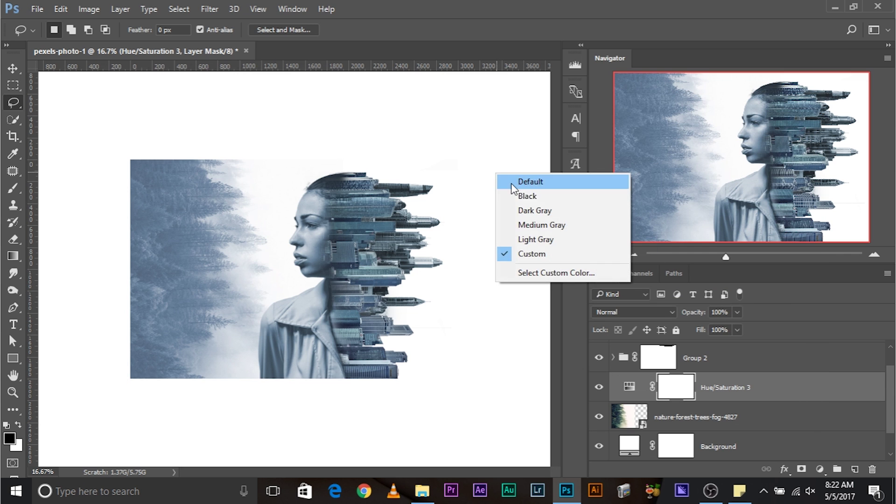
click(513, 193)
scroll(627, 391, up, 1)
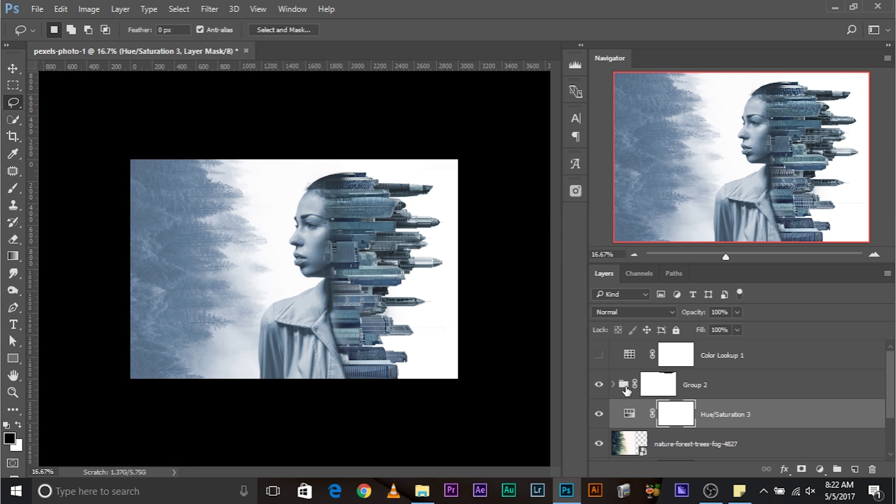
click(599, 357)
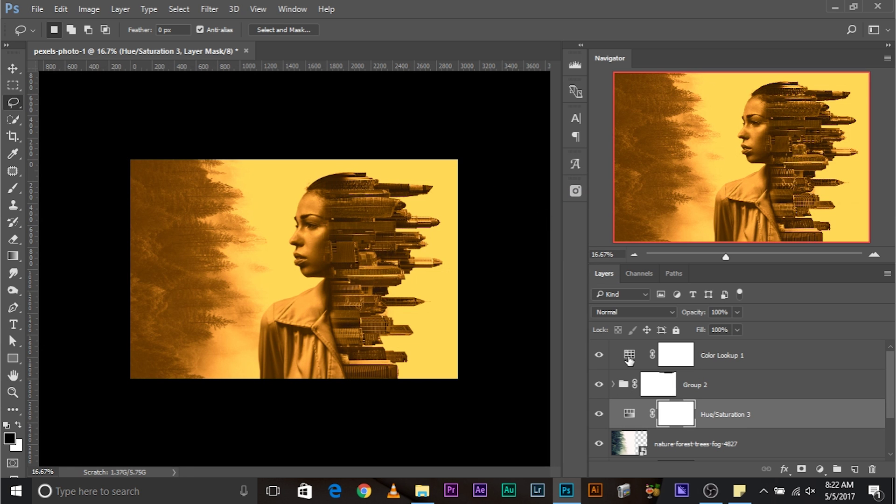
- Try other 3DLUT files on Color Lookup 1, including HorrorBlue.3DL, Fuji REALA 500D Kodak 2393 and DropBlues.3DL
double_click(629, 356)
click(693, 152)
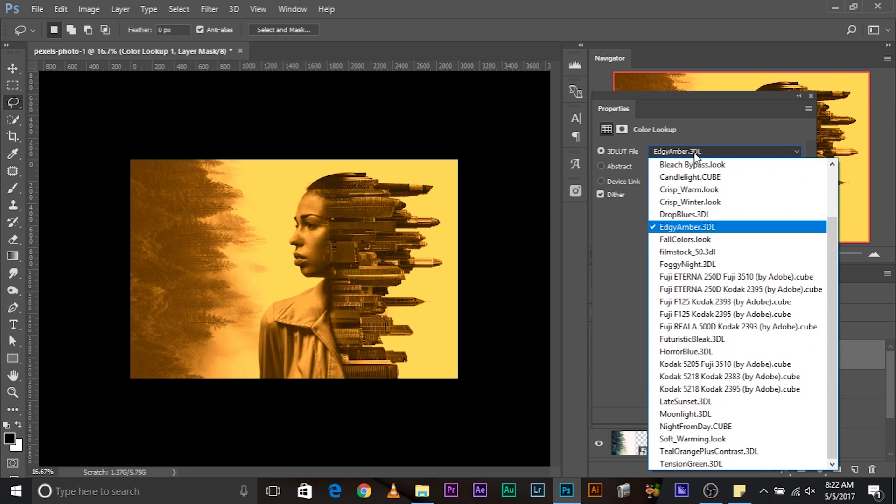
click(689, 352)
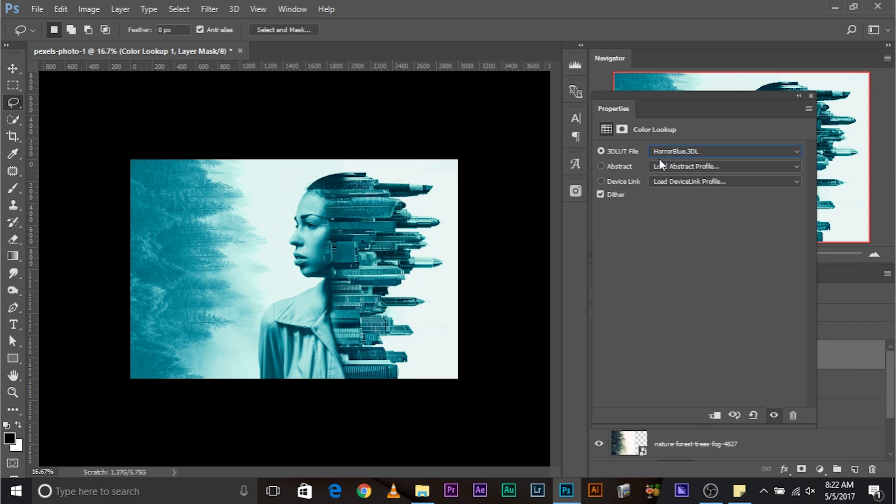
key(Down)
key(Down)
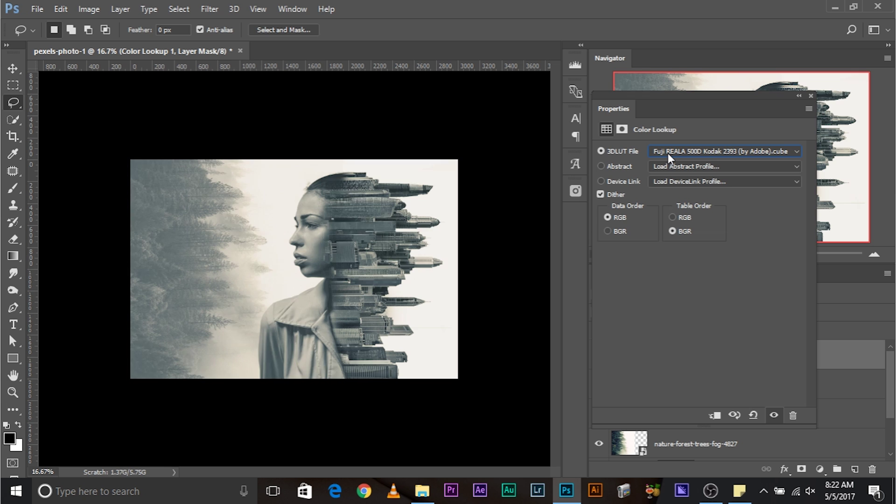
key(Up)
click(668, 152)
key(Up)
key(Up)
key(Up)
key(Up)
key(Up)
key(Up)
key(Up)
key(Up)
key(Return)
- Return Color Lookup 1 to the EdgyAmber.3DL file, try one more look against it, and restore EdgyAmber.3DL
click(677, 151)
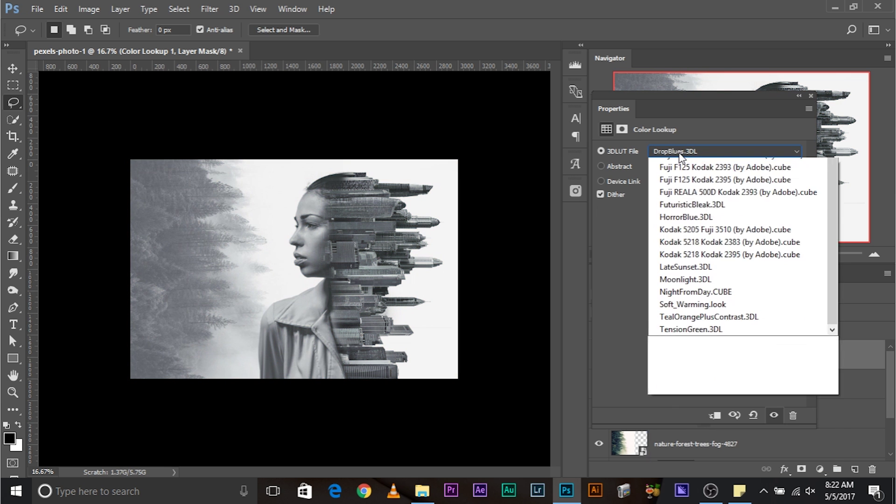
click(703, 231)
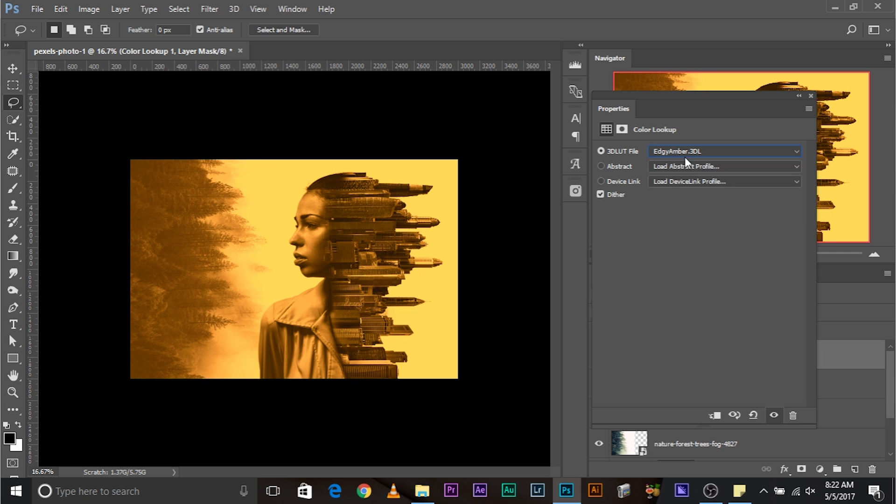
click(685, 152)
click(697, 189)
click(687, 152)
click(698, 223)
click(811, 96)
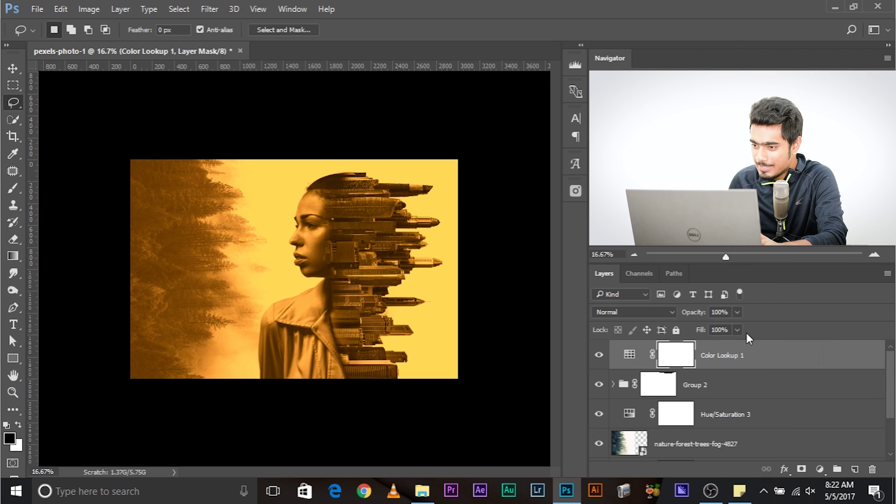
- Lower the Color Lookup 1 layer's opacity to 86%
click(737, 311)
click(708, 326)
drag(719, 326, 729, 330)
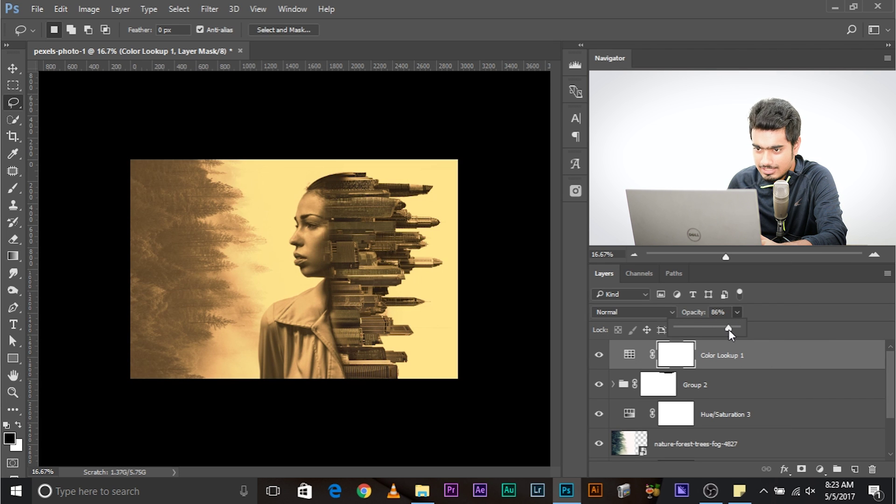
click(714, 366)
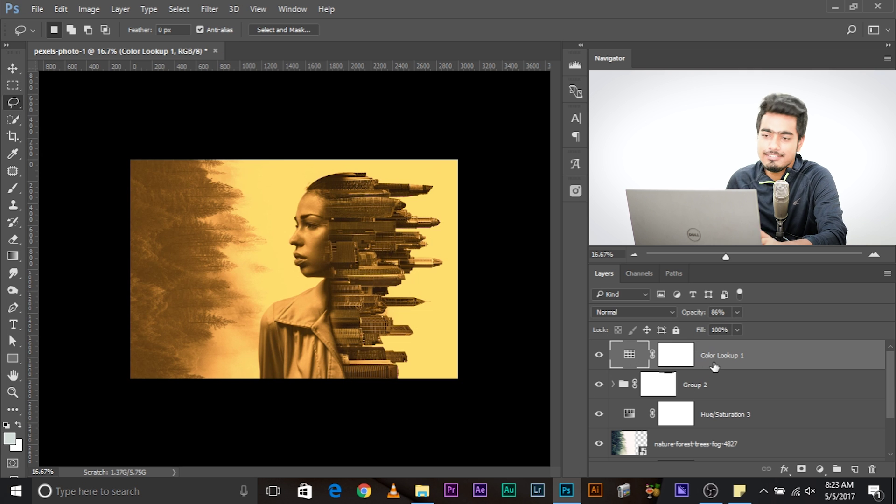